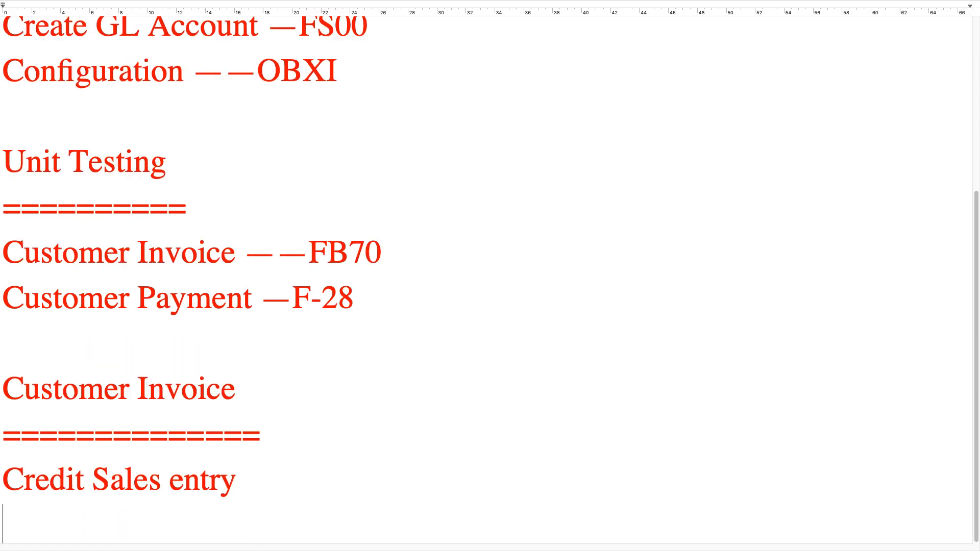
- Underline the Credit Sales entry heading with equals signs and add the debit line "Customer a c Dr" below it
{"action": "type", "text": "============="}
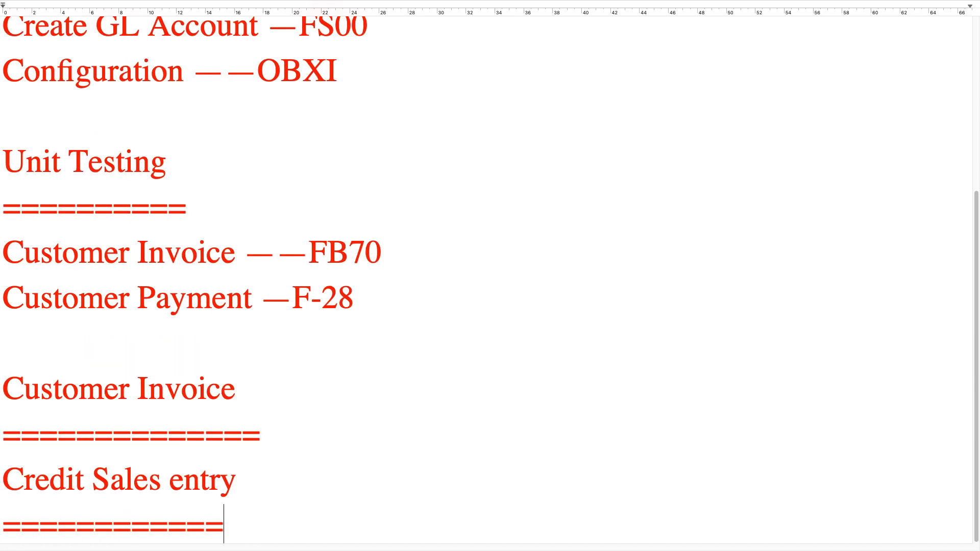
{"action": "key", "text": "Return"}
{"action": "type", "text": "Customer a cD"}
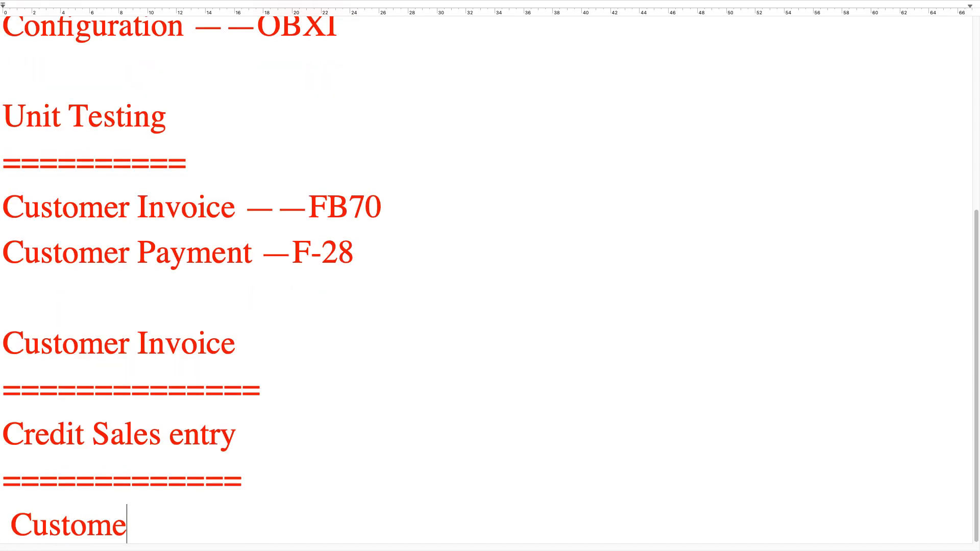
{"action": "key", "text": "Return"}
{"action": "key", "text": "BackSpace"}
{"action": "key", "text": "BackSpace"}
{"action": "type", "text": "Dr"}
- Add the indented credit line "To Sales ac Cr" under the customer debit line in the notes
{"action": "key", "text": "Return"}
{"action": "type", "text": "to Sales ac"}
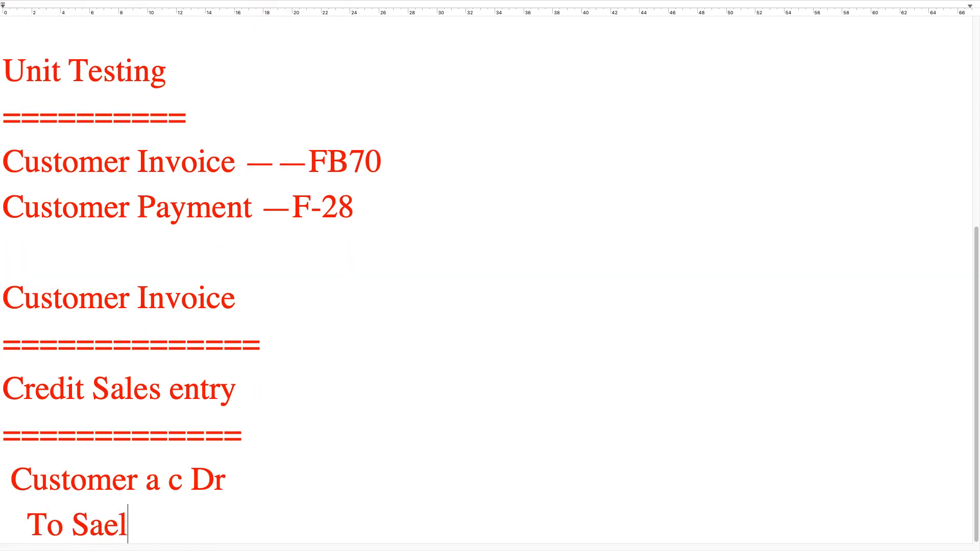
{"action": "type", "text": "c"}
{"action": "key", "text": "BackSpace"}
{"action": "key", "text": "BackSpace"}
{"action": "type", "text": "Cr"}
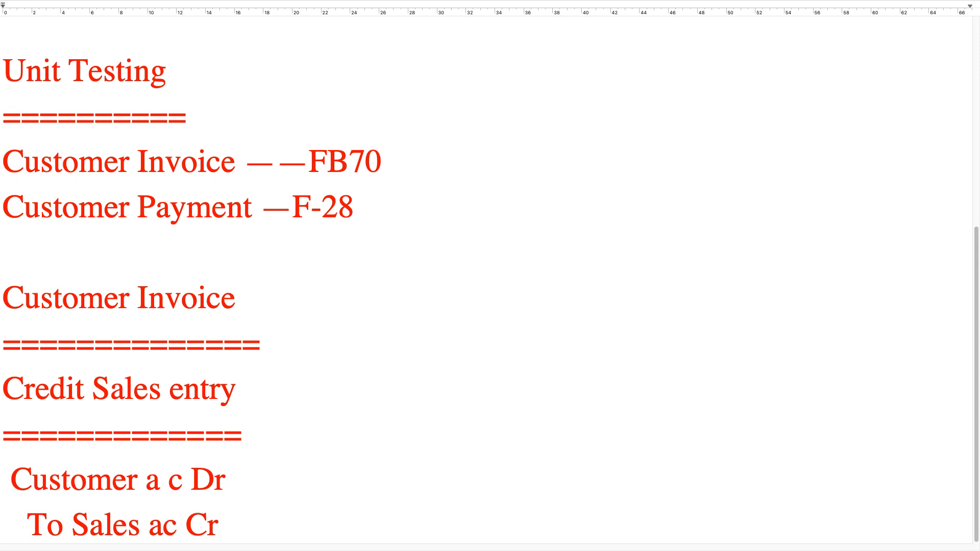
- Switch from the notes to Microsoft Remote Desktop and close the disconnected session window
{"action": "scroll", "coordinate": [418, 125], "scroll_direction": "up", "scroll_amount": 3}
{"action": "scroll", "coordinate": [411, 124], "scroll_direction": "up", "scroll_amount": 4}
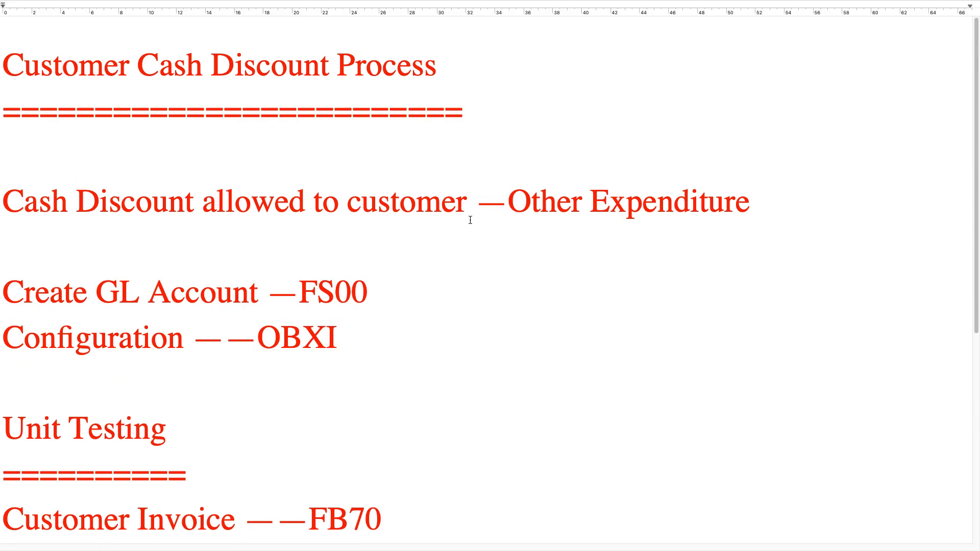
{"action": "key", "text": "ctrl+Left"}
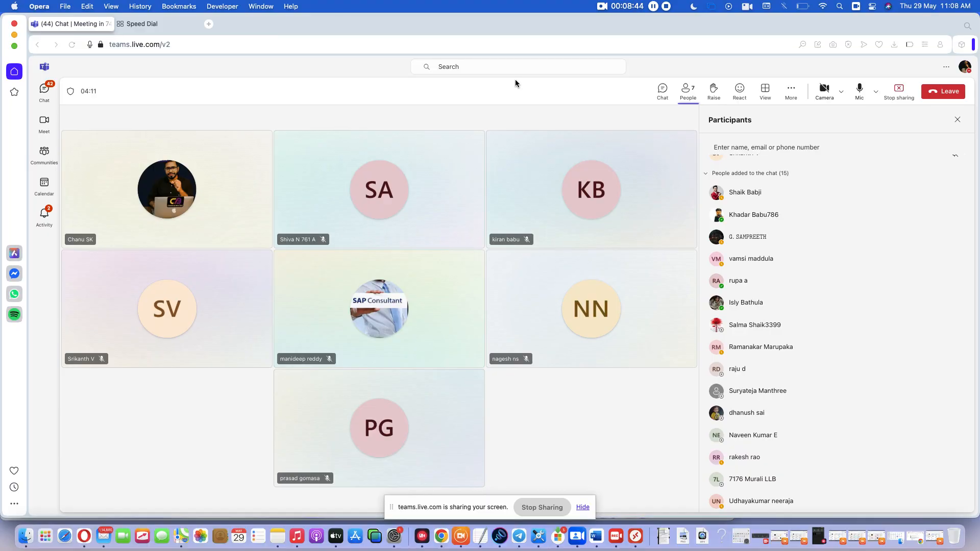
{"action": "left_click", "coordinate": [634, 536]}
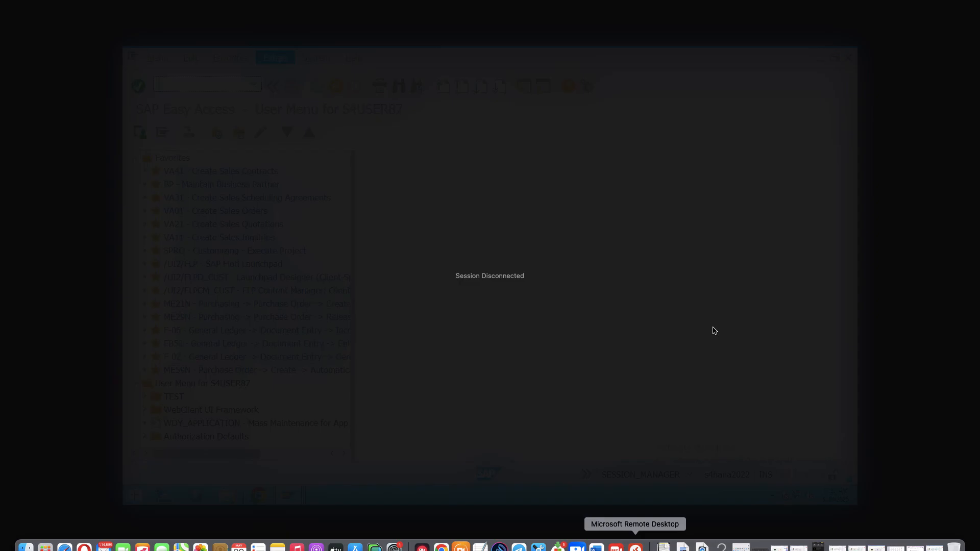
{"action": "key", "text": "ctrl+Left"}
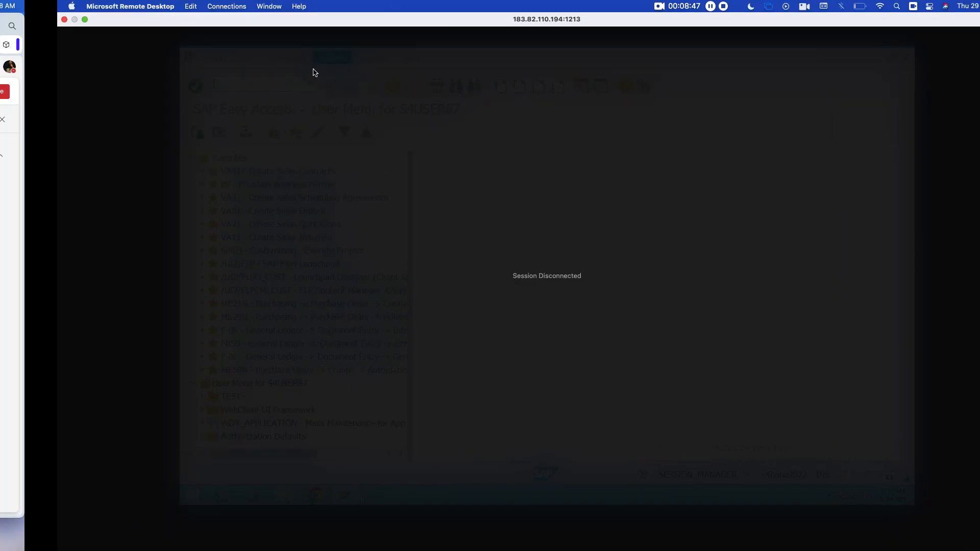
{"action": "key", "text": "ctrl+Right"}
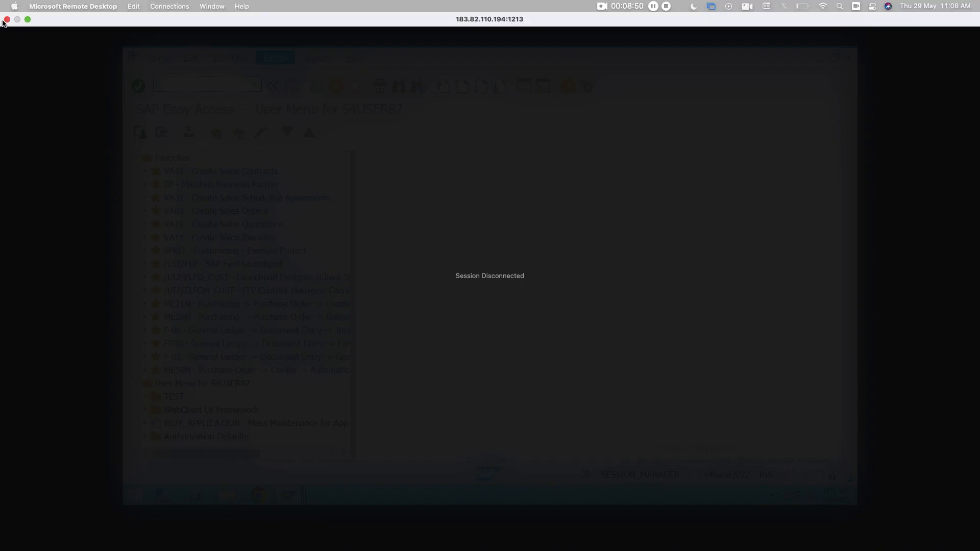
{"action": "left_click", "coordinate": [6, 20]}
- Reconnect to the remote PC 183.82.110.194:1213 by entering the username and account password, and accept its unverified certificate
{"action": "left_click", "coordinate": [634, 535]}
{"action": "double_click", "coordinate": [146, 231]}
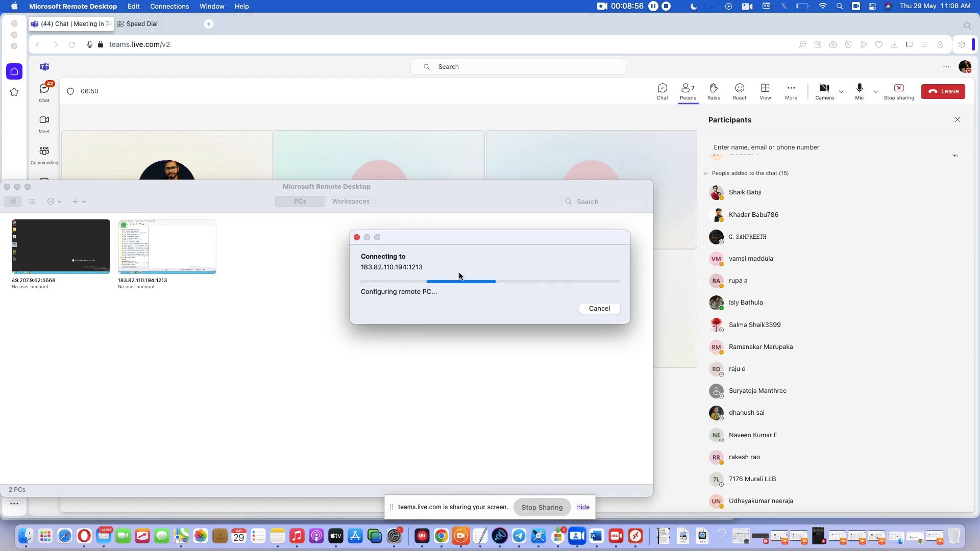
{"action": "type", "text": "s4u"}
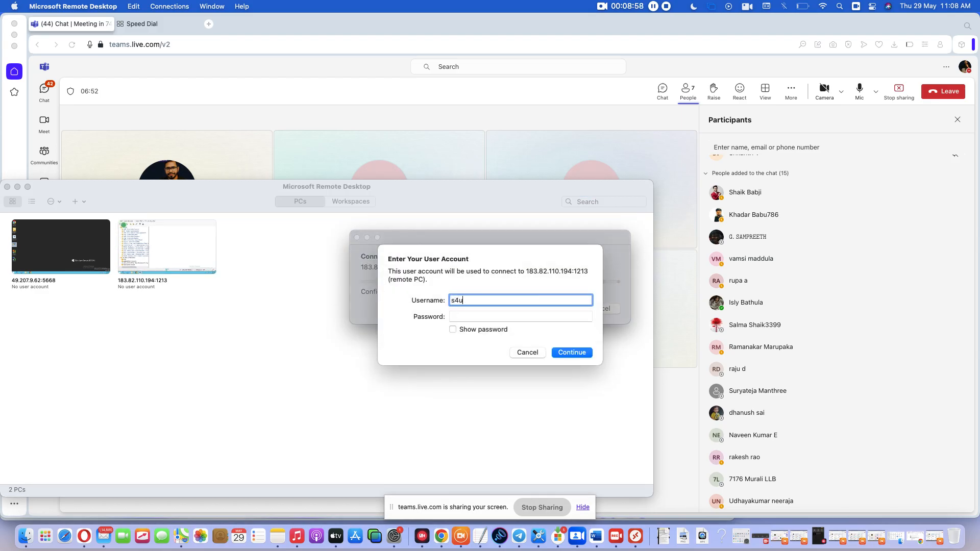
{"action": "type", "text": "ser87"}
{"action": "key", "text": "Tab"}
{"action": "type", "text": "**********"}
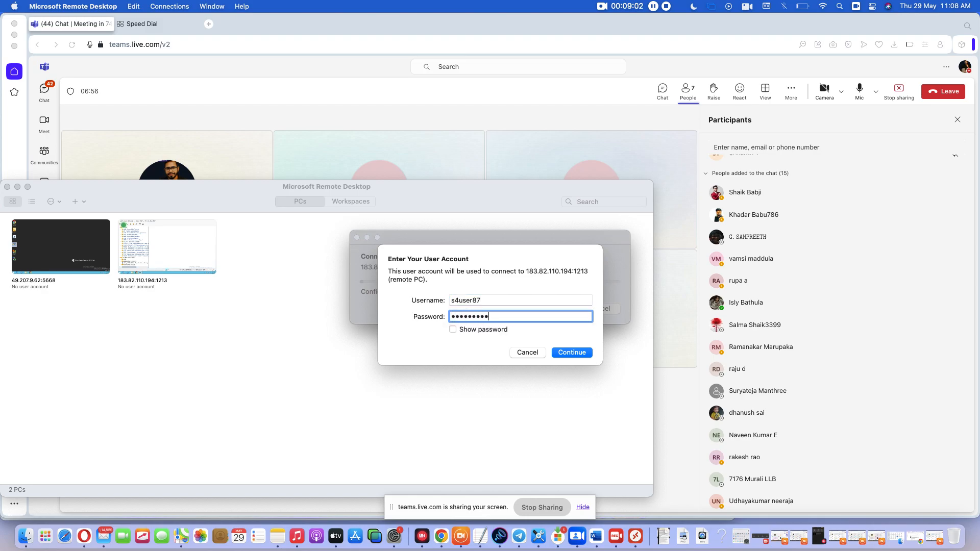
{"action": "key", "text": "Return"}
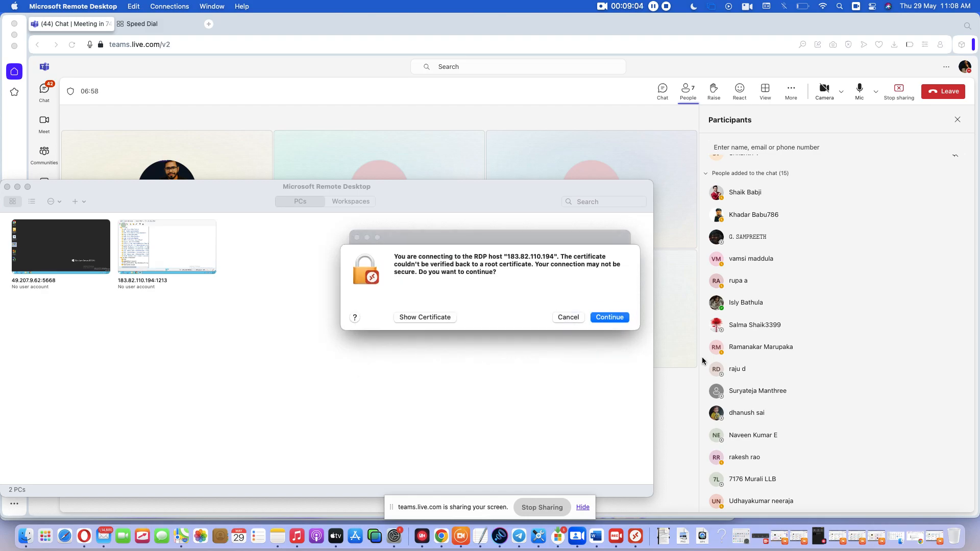
{"action": "left_click", "coordinate": [611, 319]}
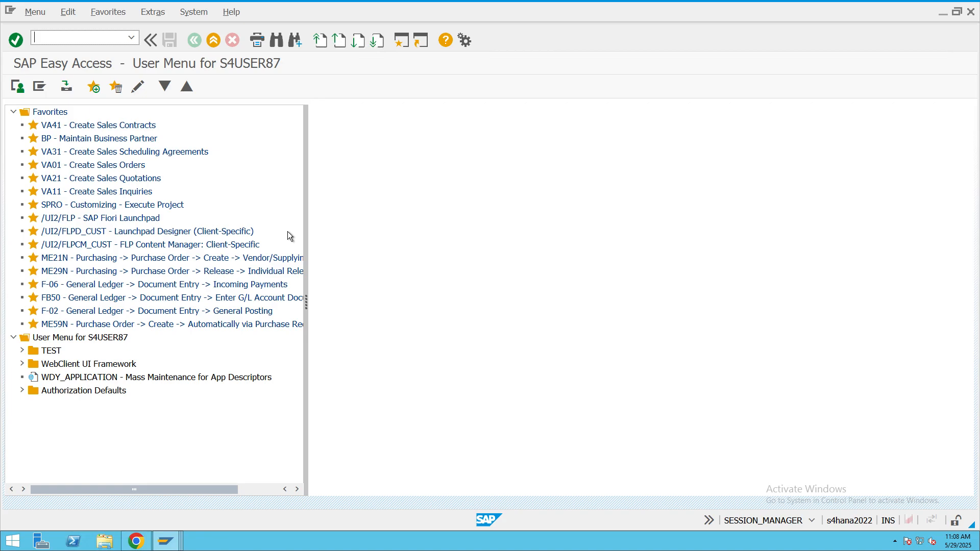
- Start transaction FS00 and change the G/L account list to company code CHIT
{"action": "type", "text": "FS00"}
{"action": "key", "text": "Return"}
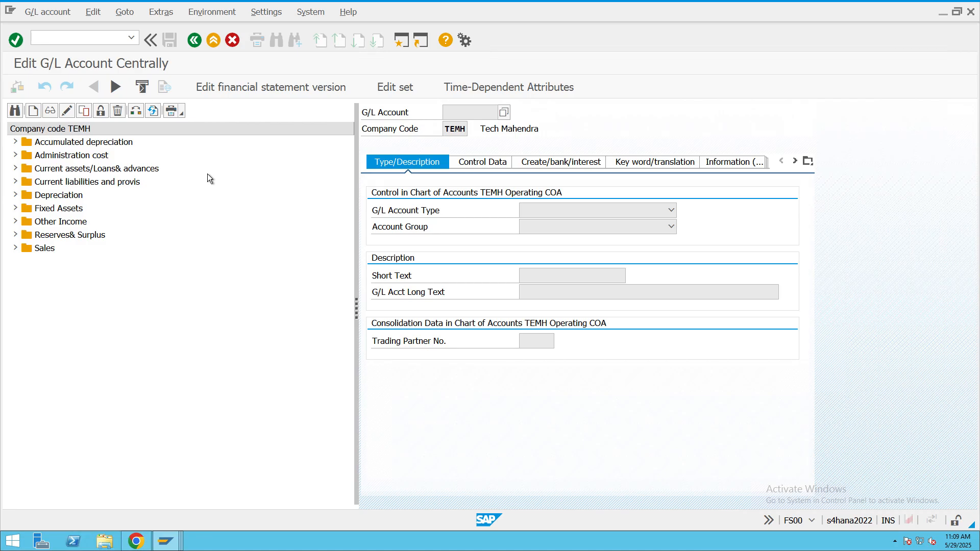
{"action": "left_click", "coordinate": [137, 111]}
{"action": "type", "text": "c"}
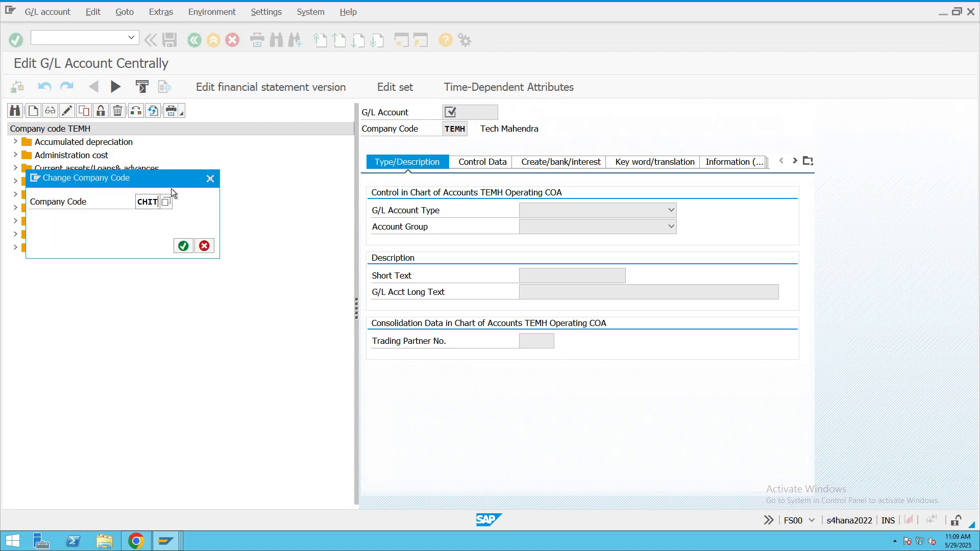
{"action": "key", "text": "Return"}
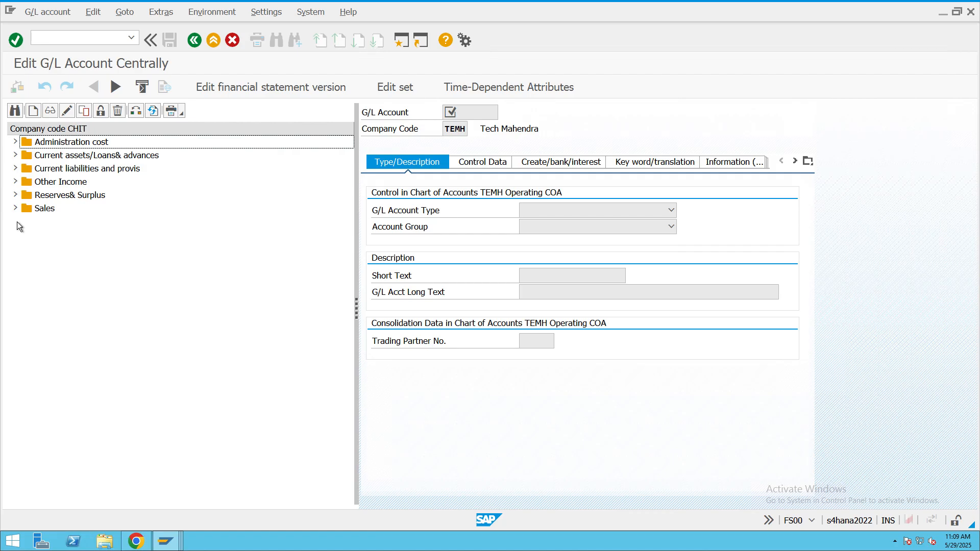
- Expand the Administration cost group and start creating G/L account 400306 in company code CHIT
{"action": "left_click", "coordinate": [15, 142]}
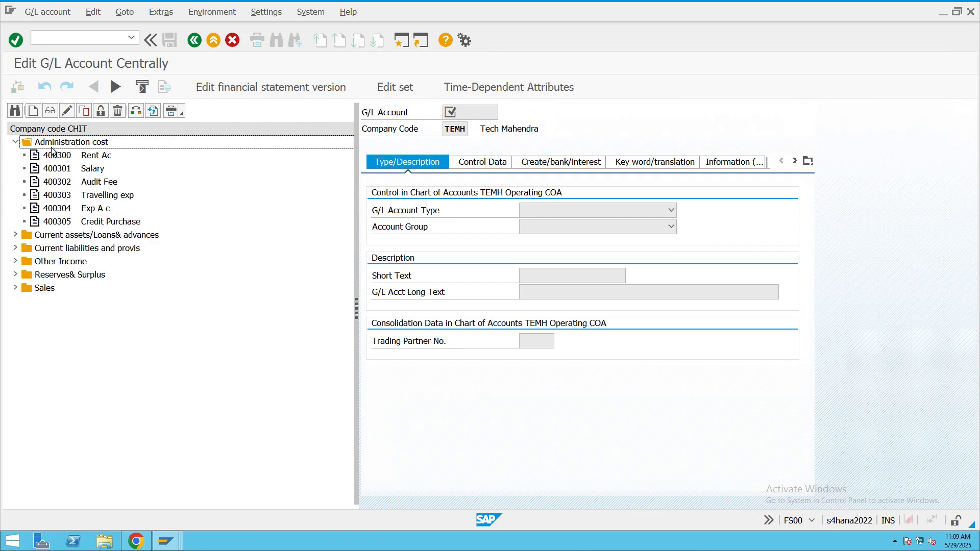
{"action": "left_click", "coordinate": [33, 110]}
{"action": "left_click_drag", "start_coordinate": [79, 176], "coordinate": [342, 256]}
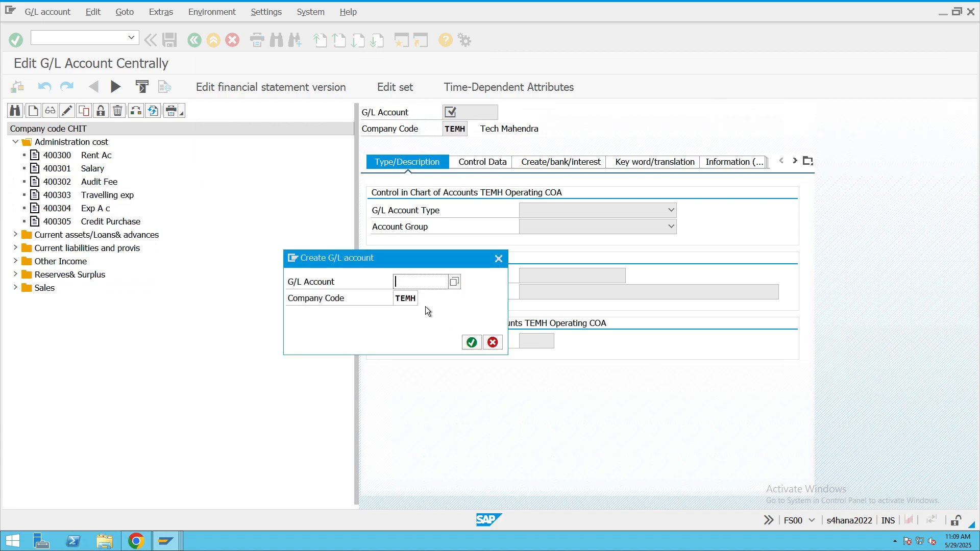
{"action": "key", "text": "Tab"}
{"action": "type", "text": "CHIT"}
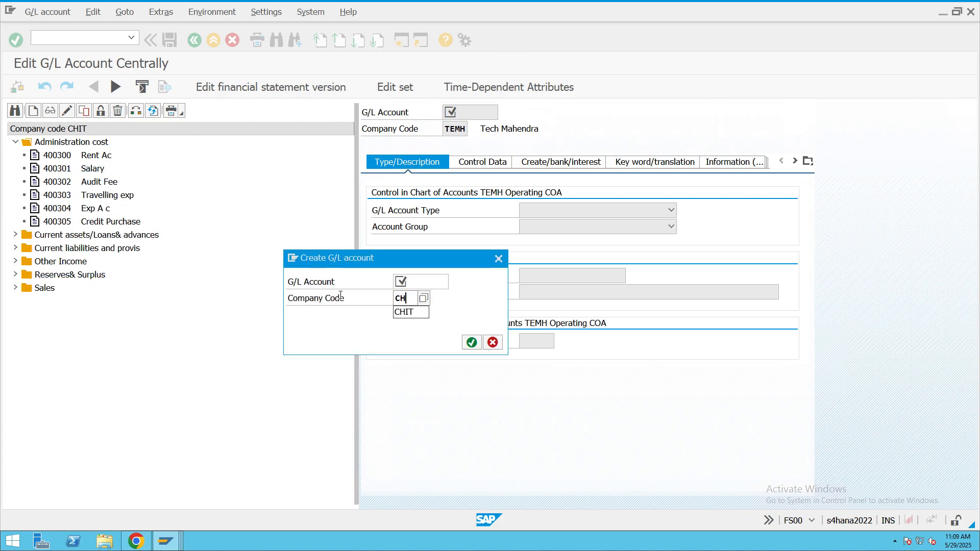
{"action": "left_click", "coordinate": [417, 280]}
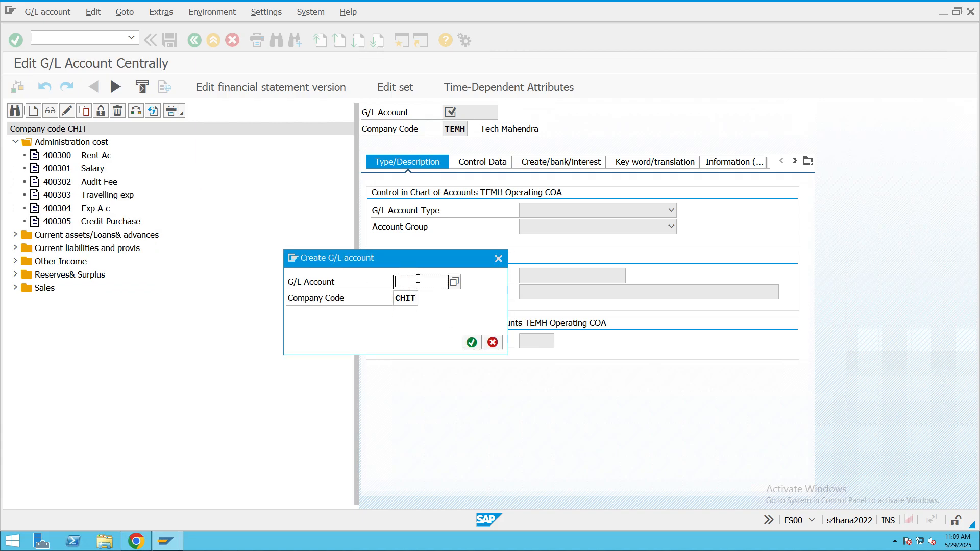
{"action": "type", "text": "400"}
{"action": "type", "text": "305"}
{"action": "left_click", "coordinate": [473, 345]}
- Set the G/L account type to Nonoperating Expense or Income and the account group to ADMN Administration cost
{"action": "left_click", "coordinate": [650, 212]}
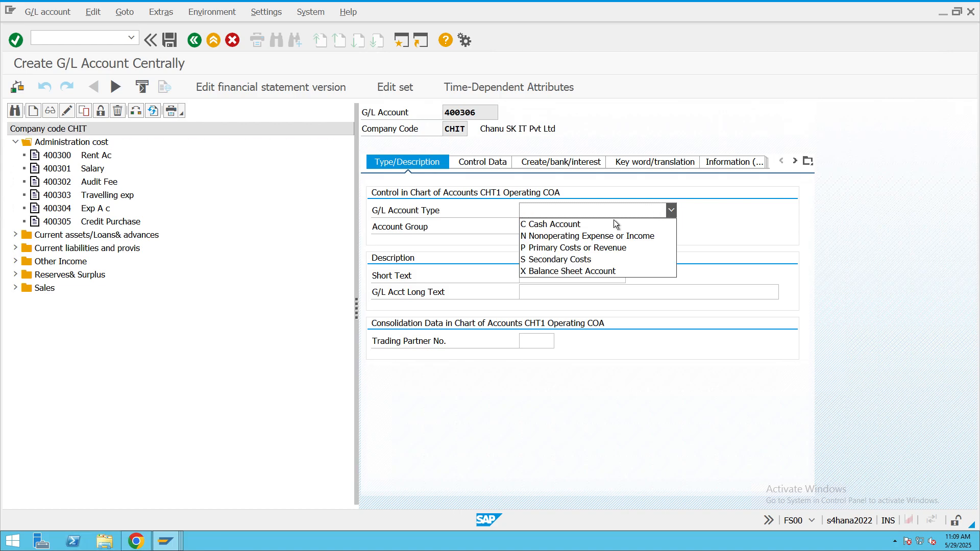
{"action": "left_click", "coordinate": [574, 235]}
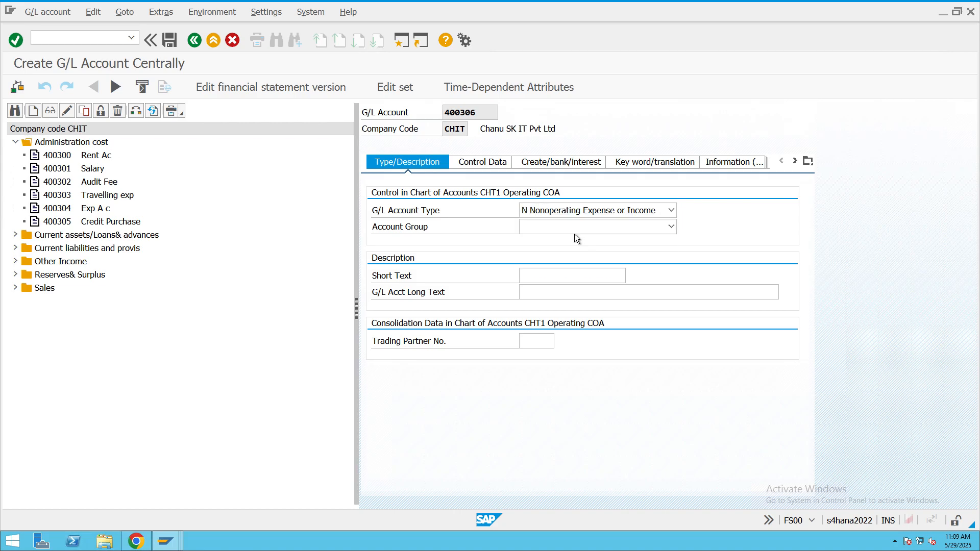
{"action": "left_click", "coordinate": [574, 228]}
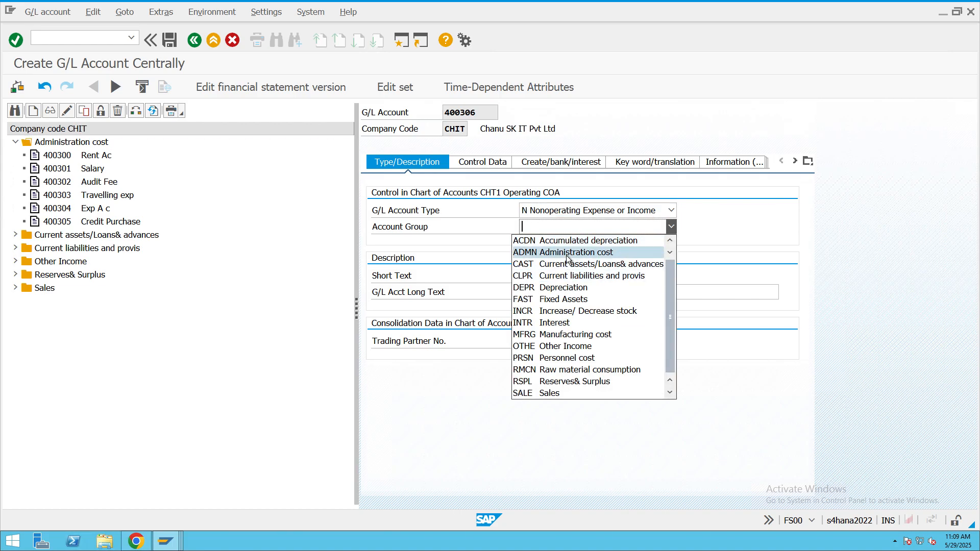
{"action": "left_click", "coordinate": [561, 251]}
- Enter "Cash Dis allowed" as both the short text and the long text of the G/L account
{"action": "left_click", "coordinate": [562, 272]}
{"action": "type", "text": "Cash"}
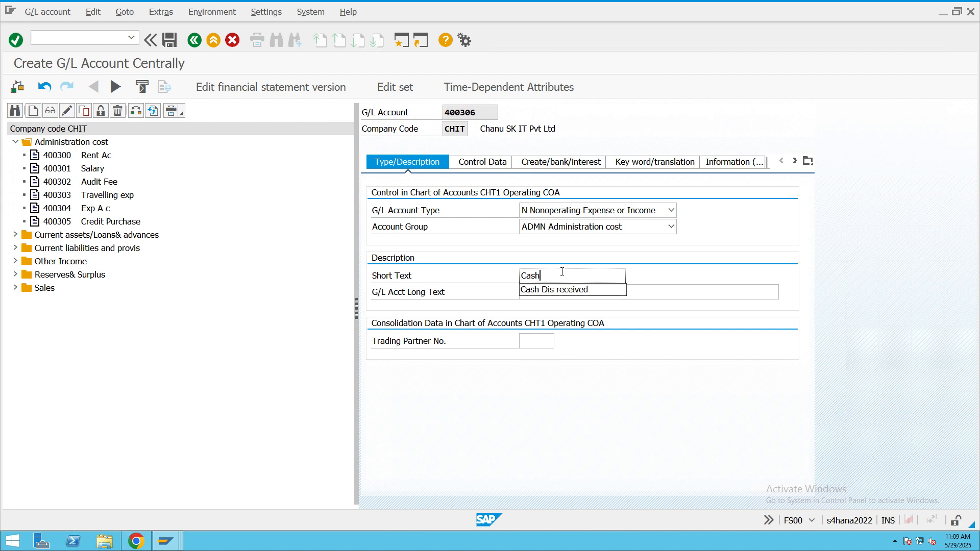
{"action": "left_click", "coordinate": [562, 291]}
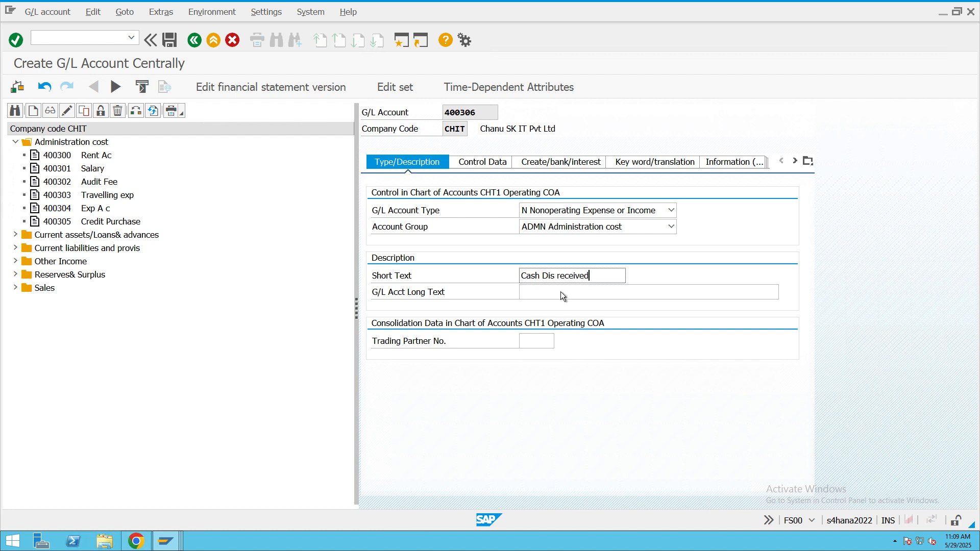
{"action": "key", "text": "BackSpace"}
{"action": "key", "text": "BackSpace"}
{"action": "key", "text": "BackSpace"}
{"action": "key", "text": "BackSpace"}
{"action": "key", "text": "BackSpace"}
{"action": "key", "text": "BackSpace"}
{"action": "key", "text": "BackSpace"}
{"action": "key", "text": "BackSpace"}
{"action": "type", "text": "allowed"}
{"action": "left_click_drag", "start_coordinate": [596, 277], "coordinate": [462, 274]}
{"action": "key", "text": "ctrl+c"}
{"action": "left_click", "coordinate": [538, 291]}
{"action": "key", "text": "ctrl+v"}
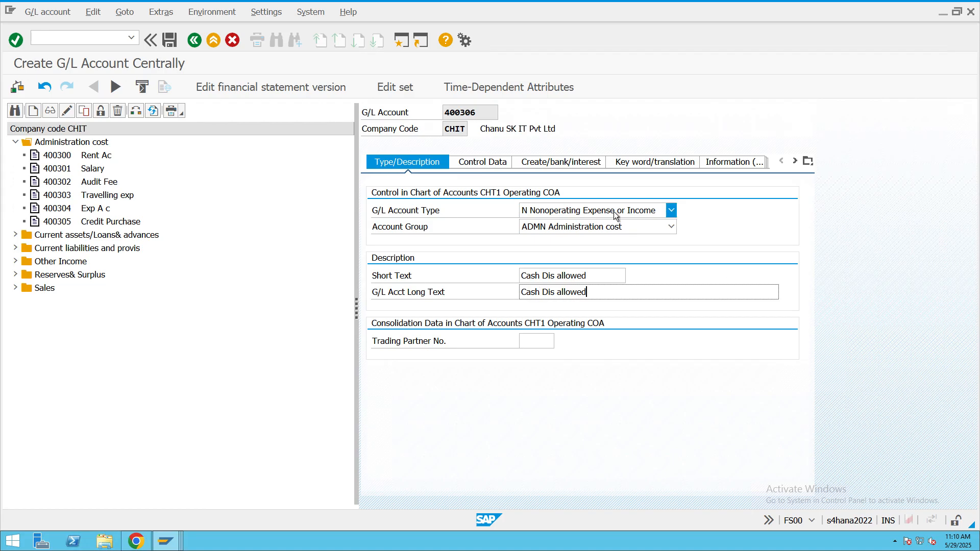
- In the account's control data, enable Balances in Local Crcy Only and set the sort key to 001
{"action": "left_click", "coordinate": [483, 162]}
{"action": "left_click", "coordinate": [525, 227]}
{"action": "left_click", "coordinate": [532, 244]}
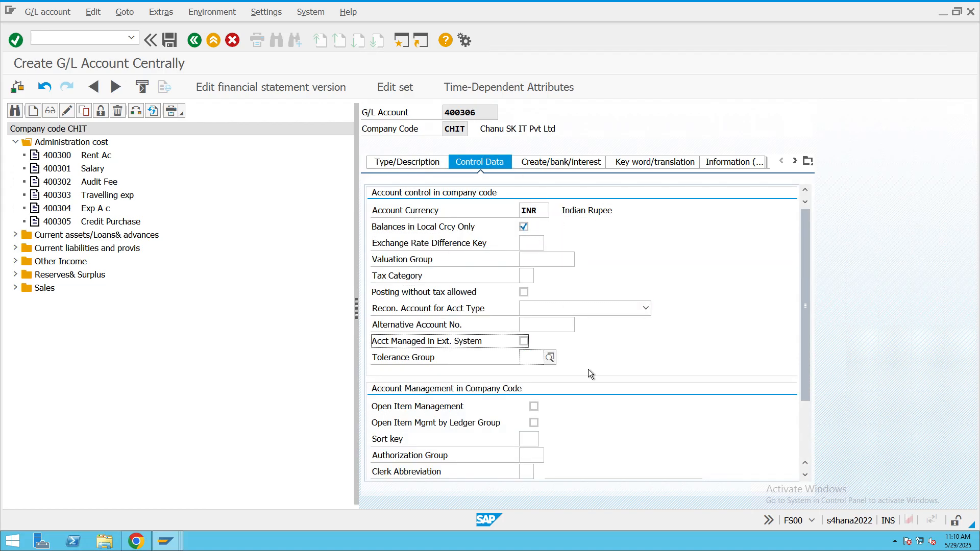
{"action": "left_click", "coordinate": [530, 455]}
{"action": "left_click", "coordinate": [537, 437]}
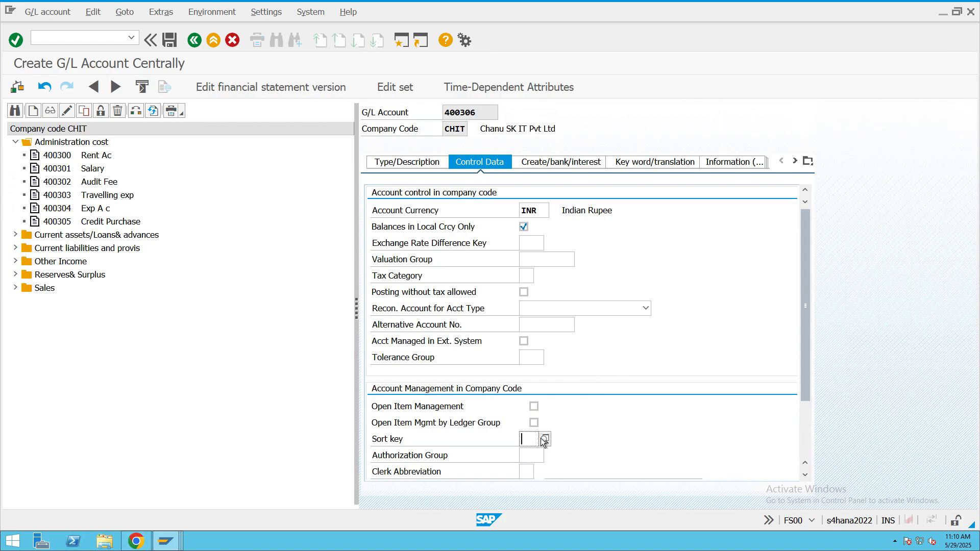
{"action": "left_click", "coordinate": [542, 438]}
{"action": "double_click", "coordinate": [239, 145]}
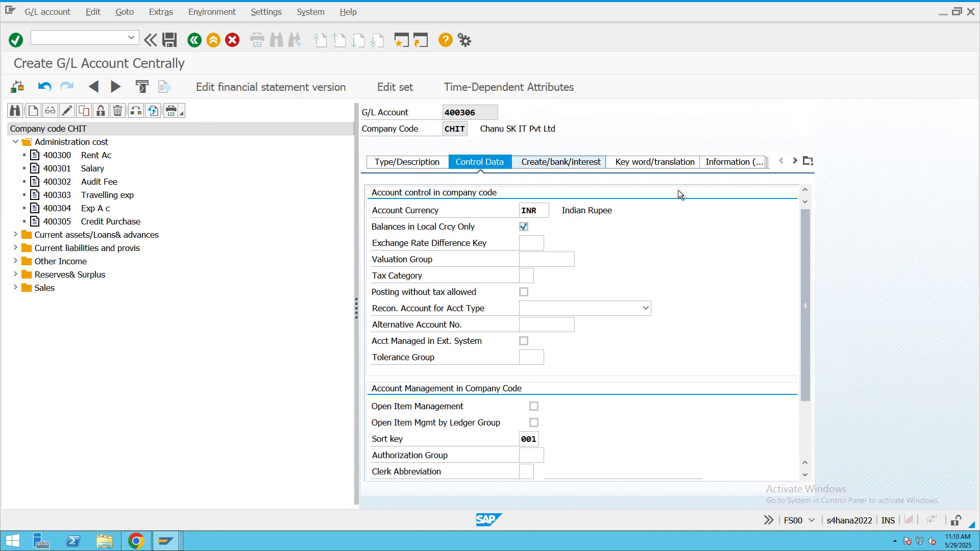
- Assign field status group G001, enable Post Automatically Only, and save the G/L account
{"action": "left_click", "coordinate": [559, 162]}
{"action": "left_click", "coordinate": [550, 211]}
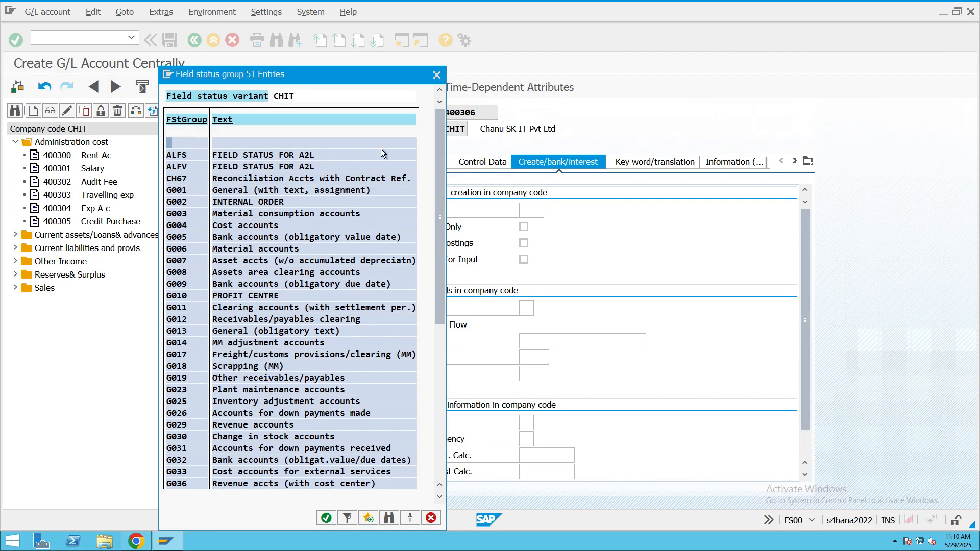
{"action": "double_click", "coordinate": [245, 194]}
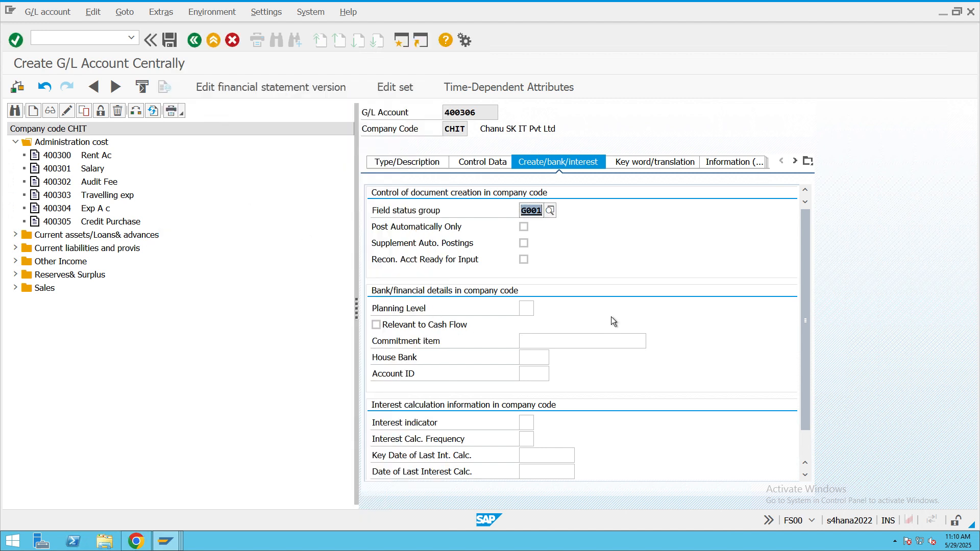
{"action": "left_click", "coordinate": [524, 227]}
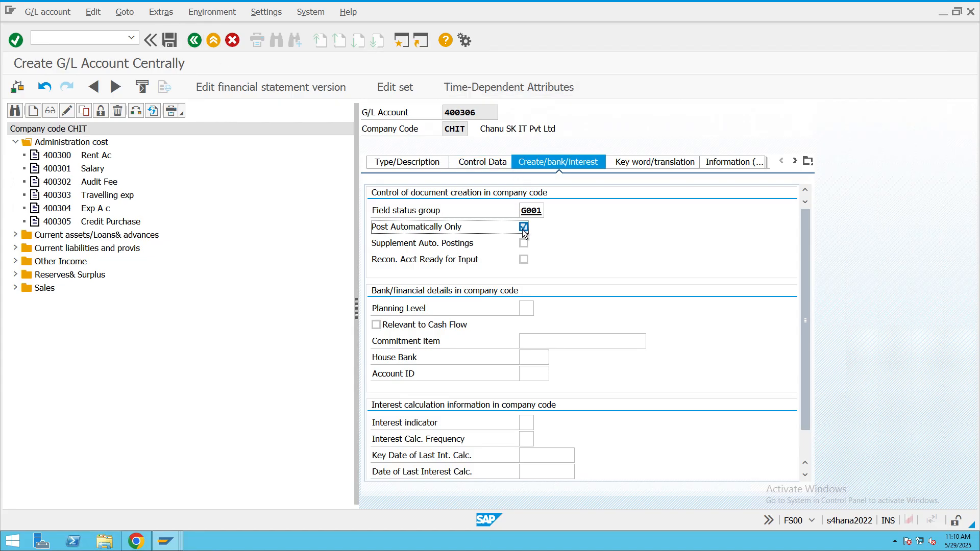
{"action": "left_click", "coordinate": [169, 41]}
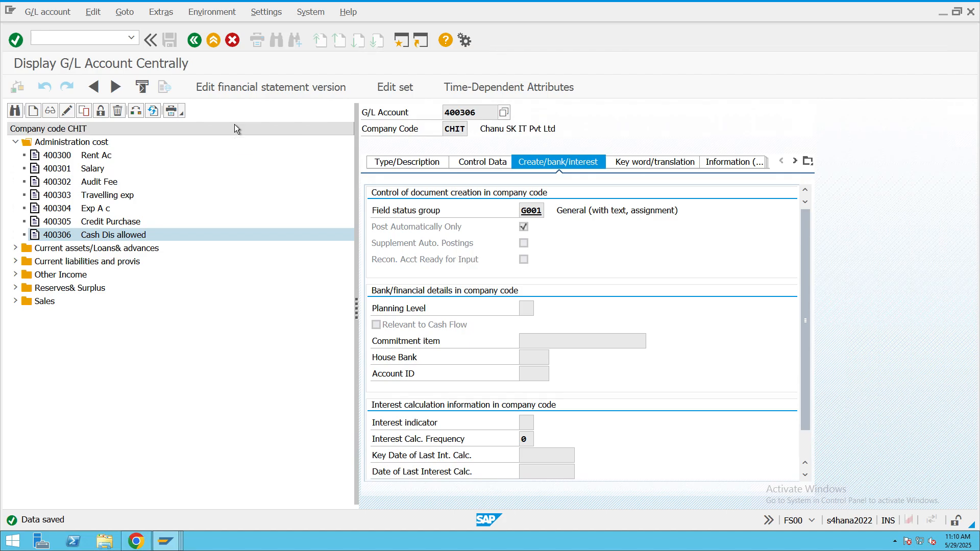
- Leave the G/L account display, open transaction OB57, and position the tolerance group assignments at user S4USER87
{"action": "left_click", "coordinate": [215, 41]}
{"action": "type", "text": "OB57"}
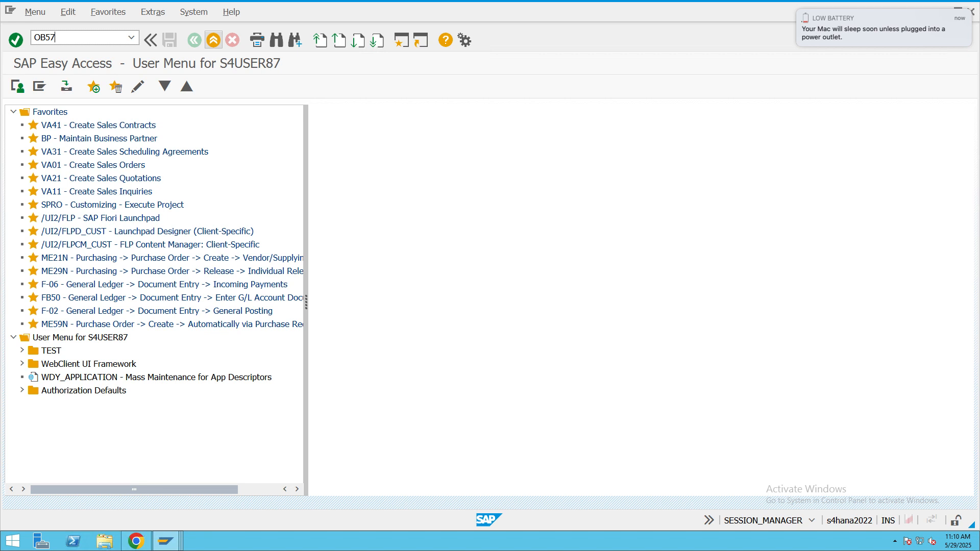
{"action": "key", "text": "Return"}
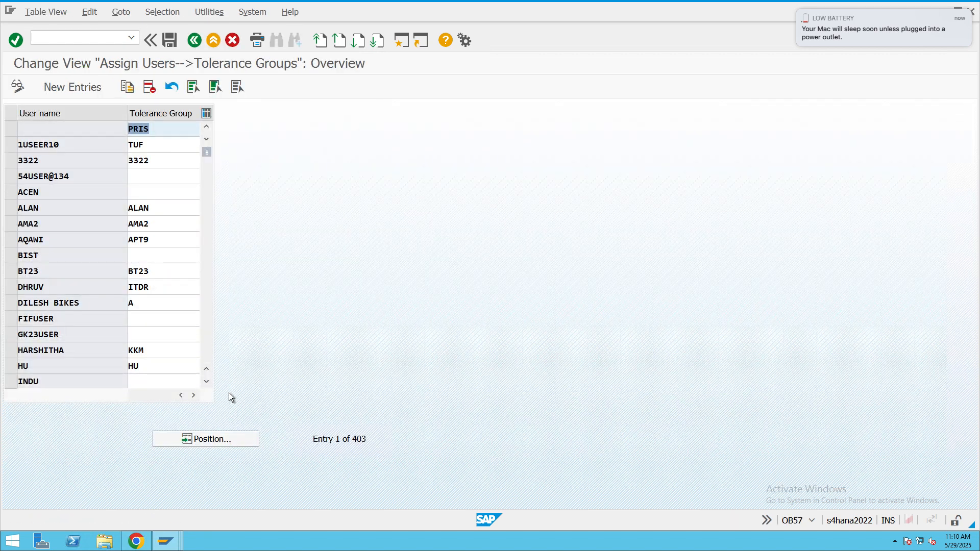
{"action": "left_click", "coordinate": [221, 439]}
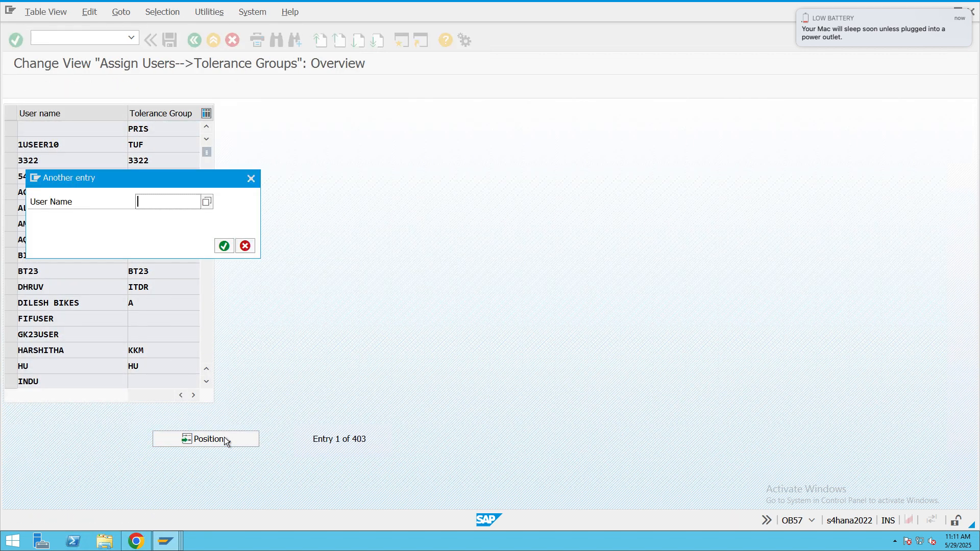
{"action": "type", "text": "s4u"}
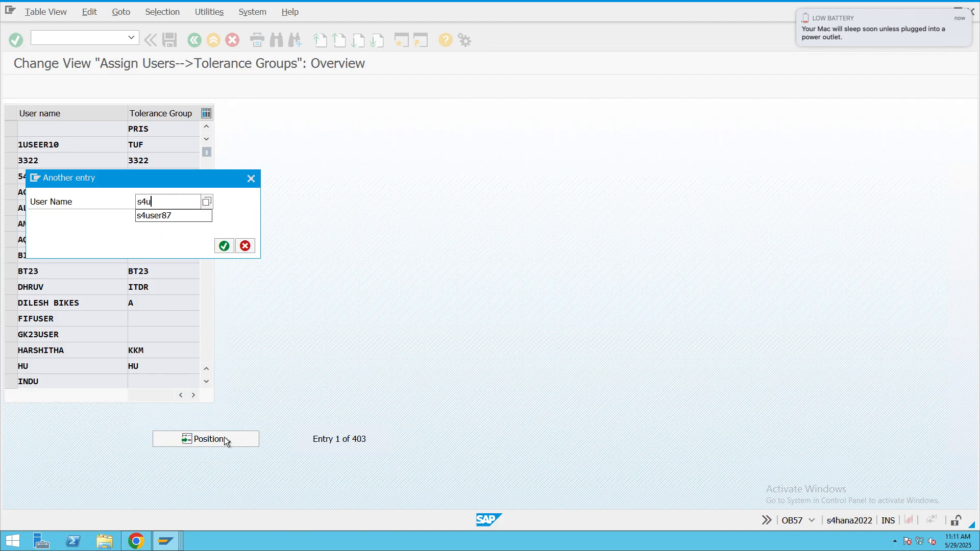
{"action": "type", "text": "ser87"}
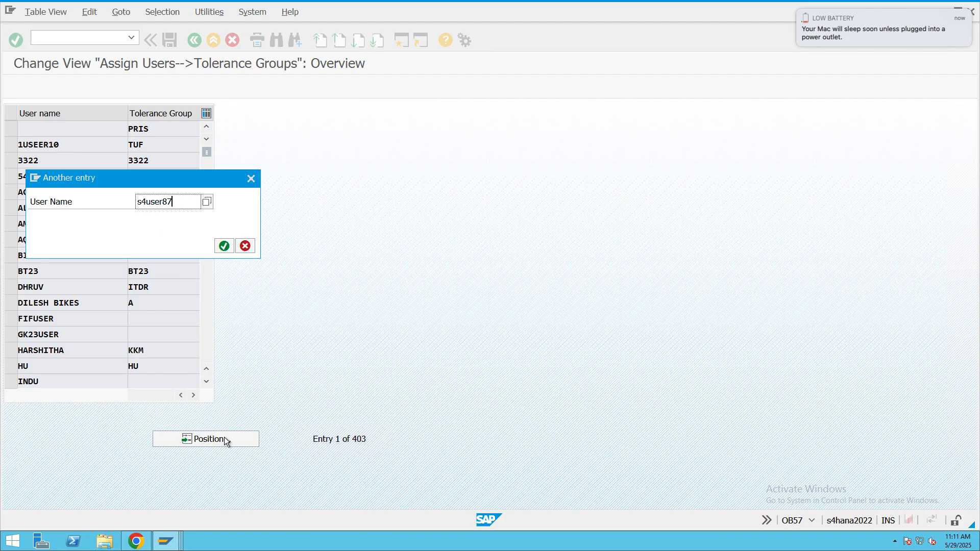
{"action": "key", "text": "Return"}
- Assign tolerance group CHIT to user S4USER87 and save it under the WHT TAX Config customizing request
{"action": "key", "text": "Delete"}
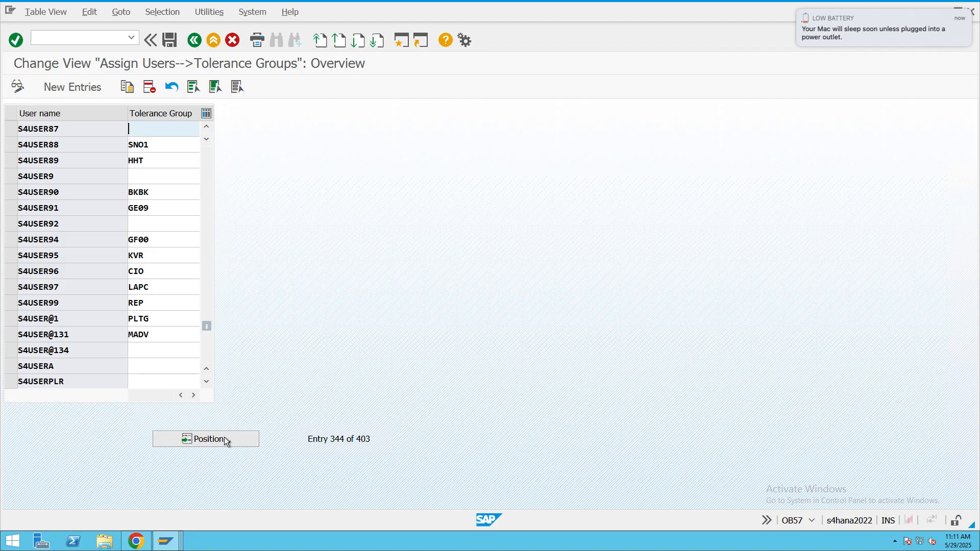
{"action": "type", "text": "chit"}
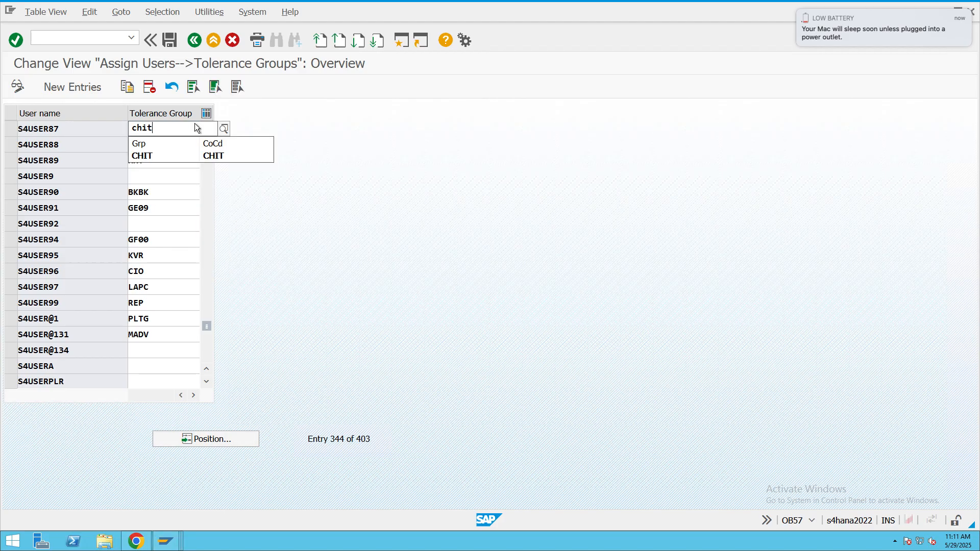
{"action": "left_click", "coordinate": [175, 38]}
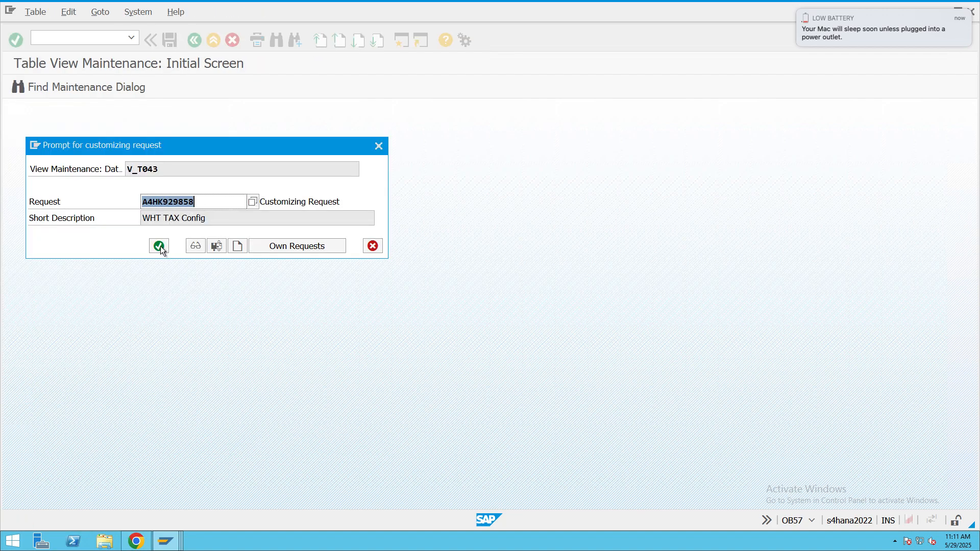
{"action": "left_click", "coordinate": [161, 246]}
{"action": "left_click", "coordinate": [199, 45]}
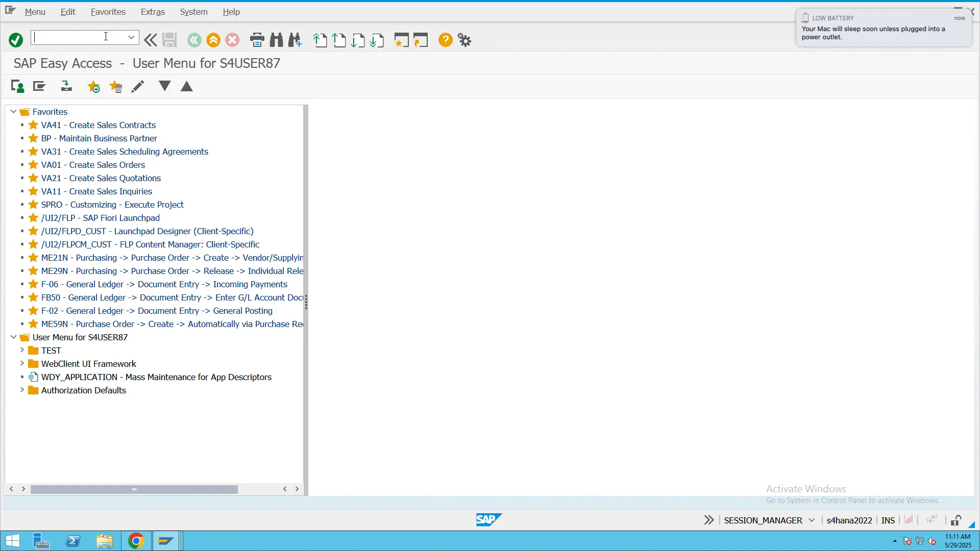
- Open customer invoice entry with transaction FB70 and pick the company code CHIT customer from the value help
{"action": "type", "text": "fb70"}
{"action": "key", "text": "Return"}
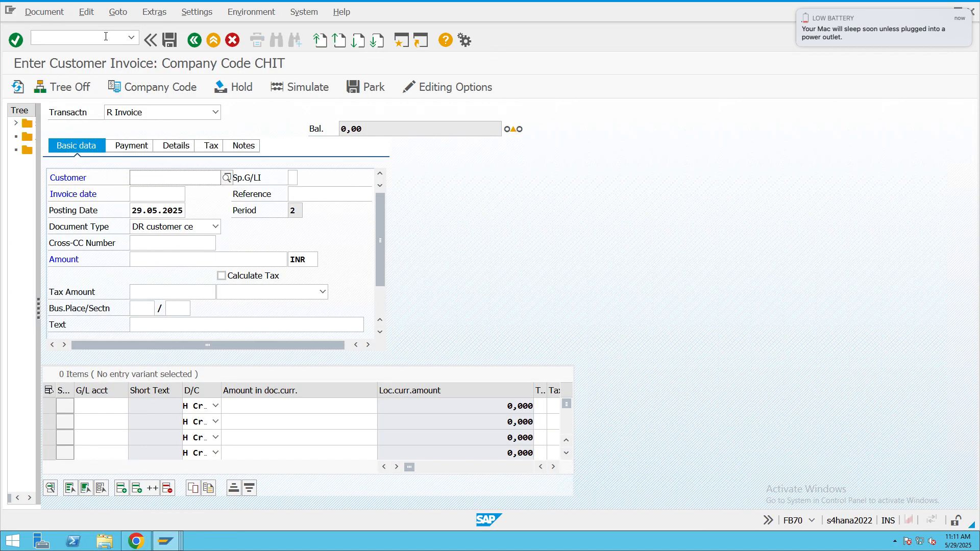
{"action": "left_click", "coordinate": [226, 178]}
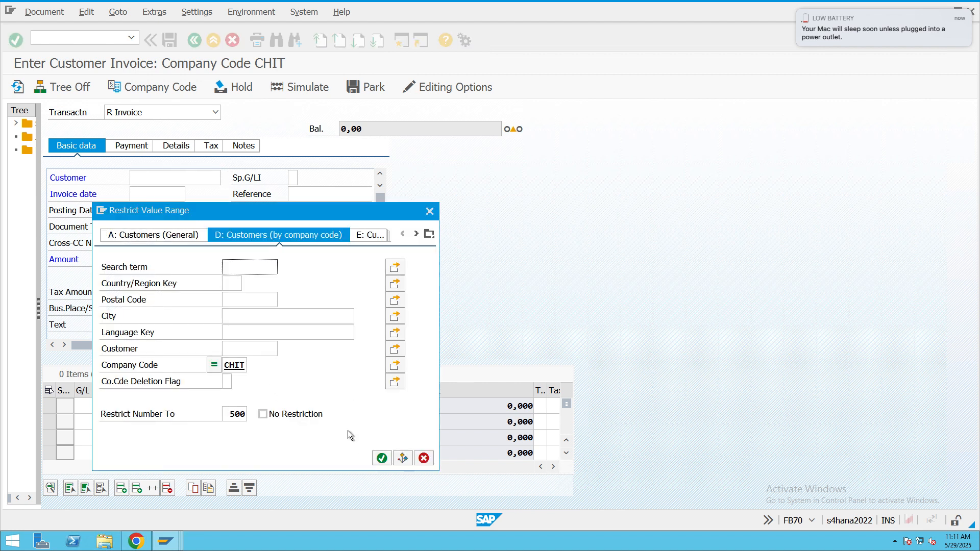
{"action": "left_click", "coordinate": [382, 458]}
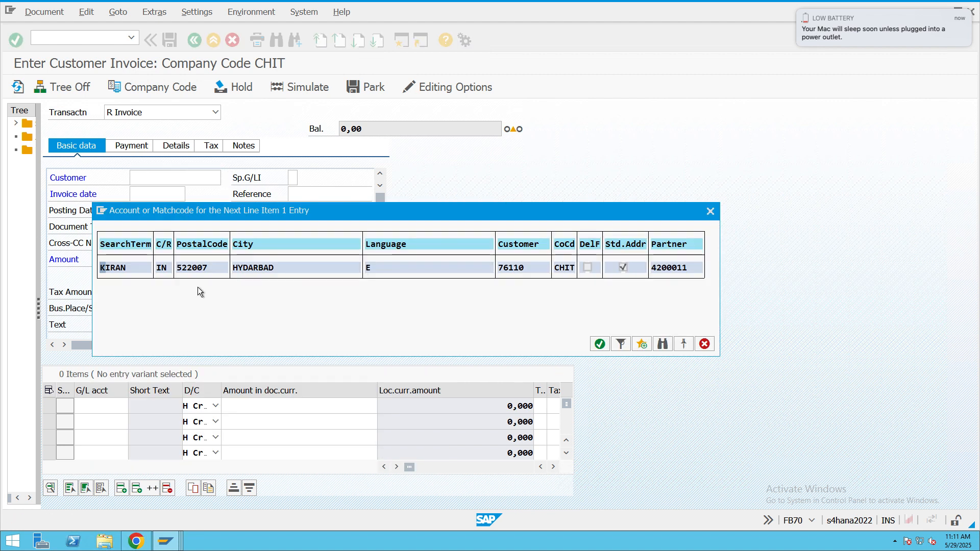
{"action": "double_click", "coordinate": [191, 272]}
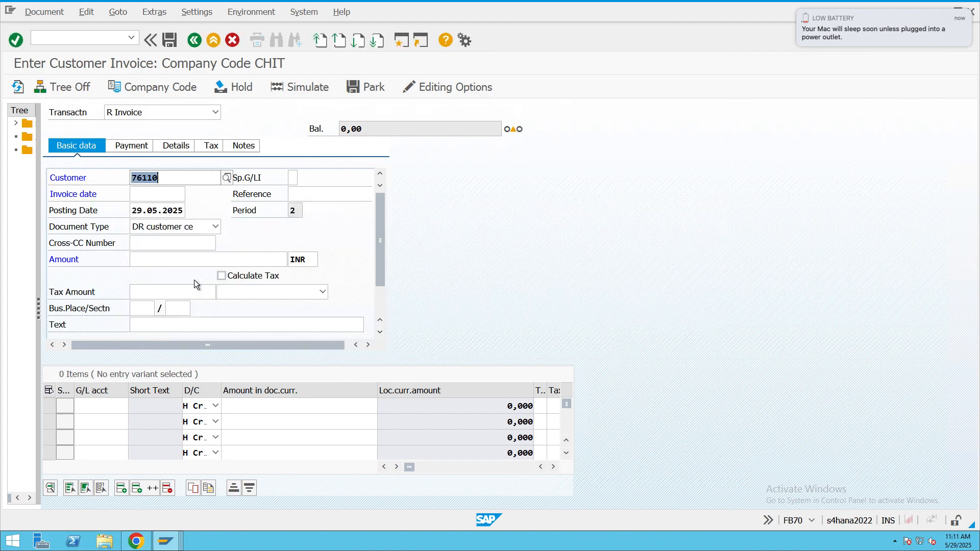
- Set the invoice date to 29.05.2025 and enter REF4343 as the reference
{"action": "left_click", "coordinate": [157, 196]}
{"action": "left_click", "coordinate": [190, 196]}
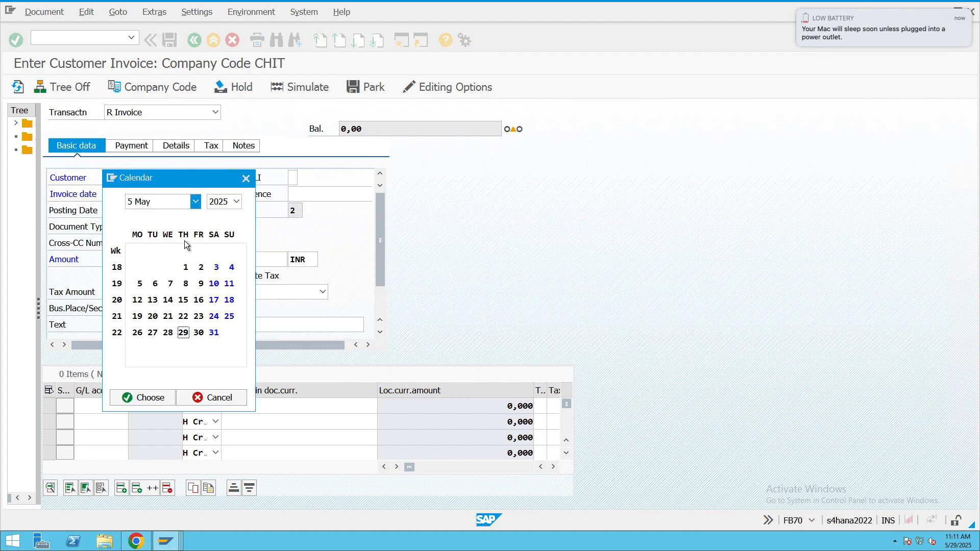
{"action": "double_click", "coordinate": [183, 332]}
{"action": "left_click", "coordinate": [301, 190]}
{"action": "type", "text": "REf4343"}
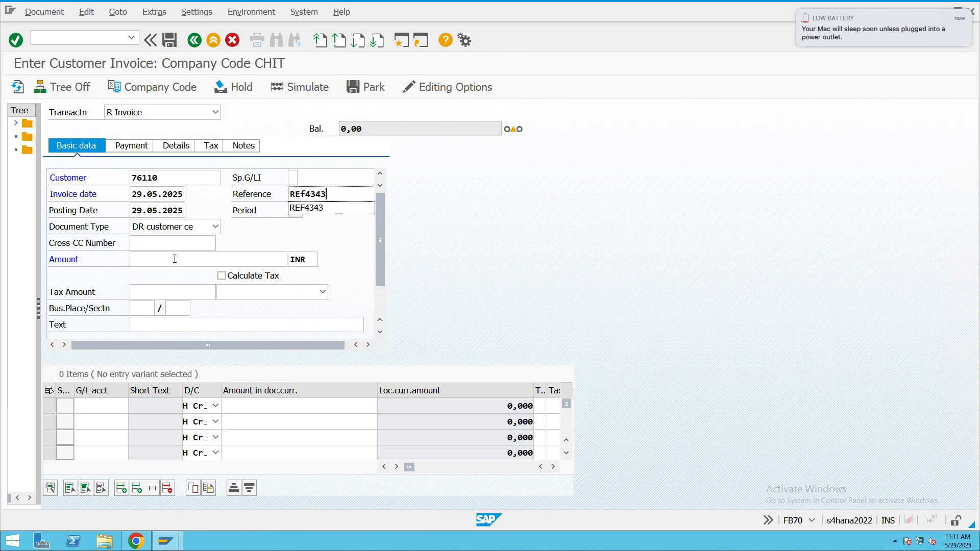
- Enter an invoice amount of 10000 INR and the header text "Cash Discount"
{"action": "left_click", "coordinate": [176, 257]}
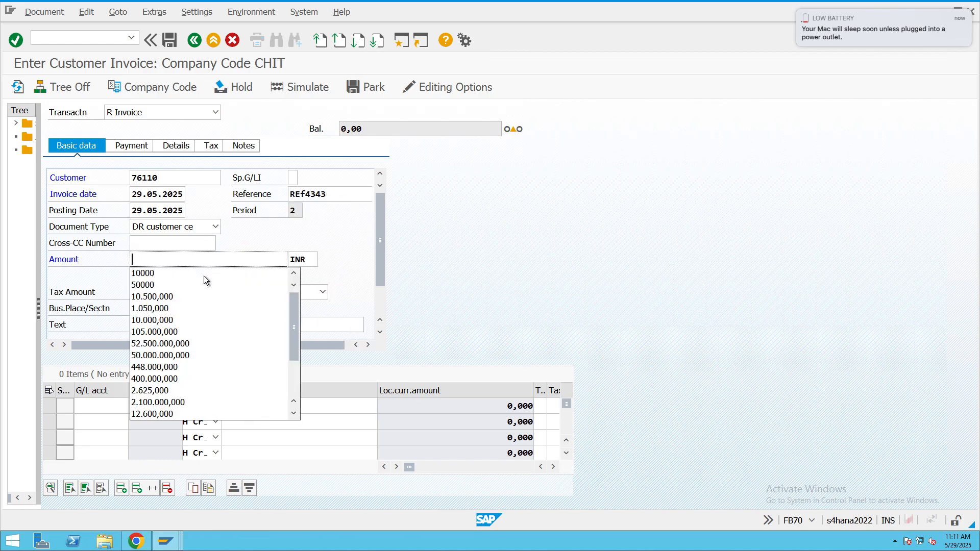
{"action": "left_click", "coordinate": [176, 276]}
{"action": "left_click", "coordinate": [231, 326]}
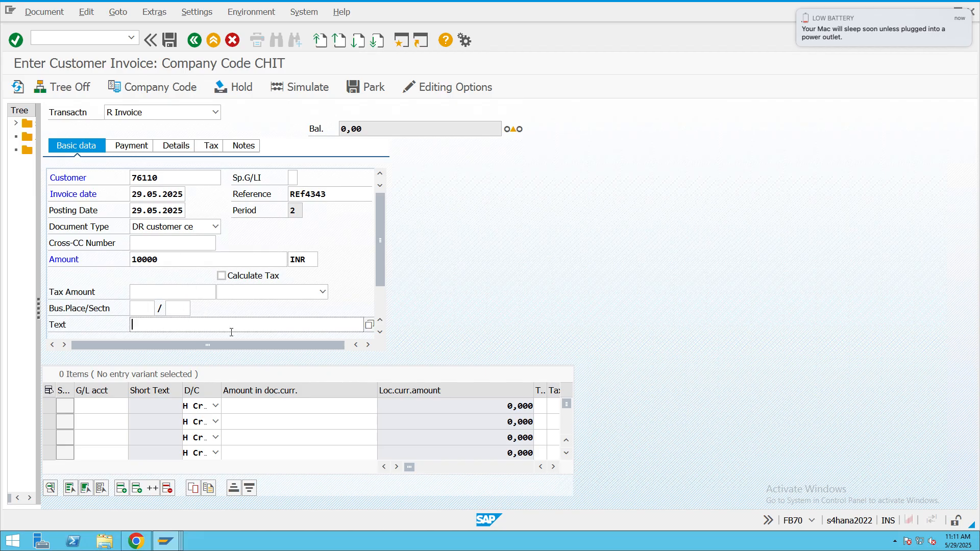
{"action": "type", "text": "Cash Discount"}
- Add a credit line item for Sales G/L account 300000, using * to take over the invoice amount
{"action": "left_click", "coordinate": [122, 406]}
{"action": "left_click", "coordinate": [136, 407]}
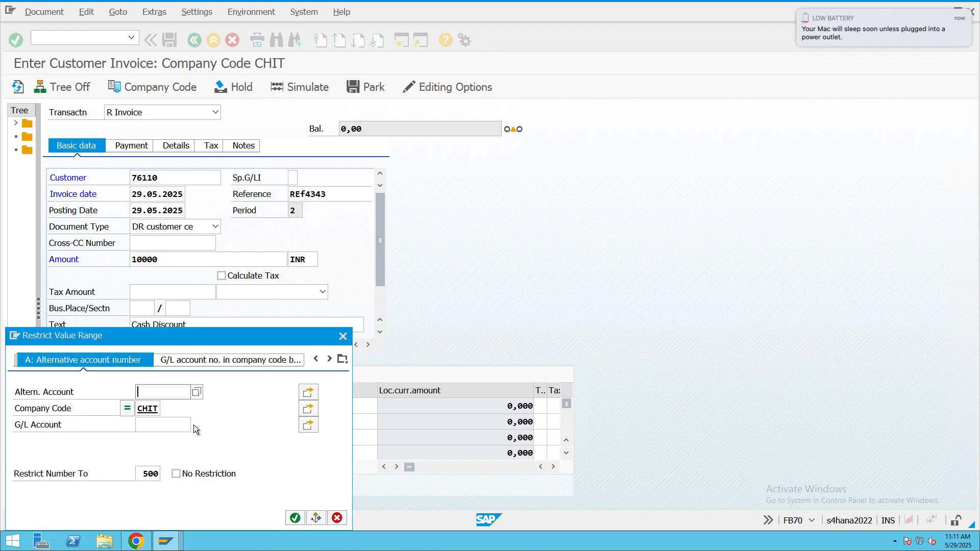
{"action": "left_click", "coordinate": [295, 518]}
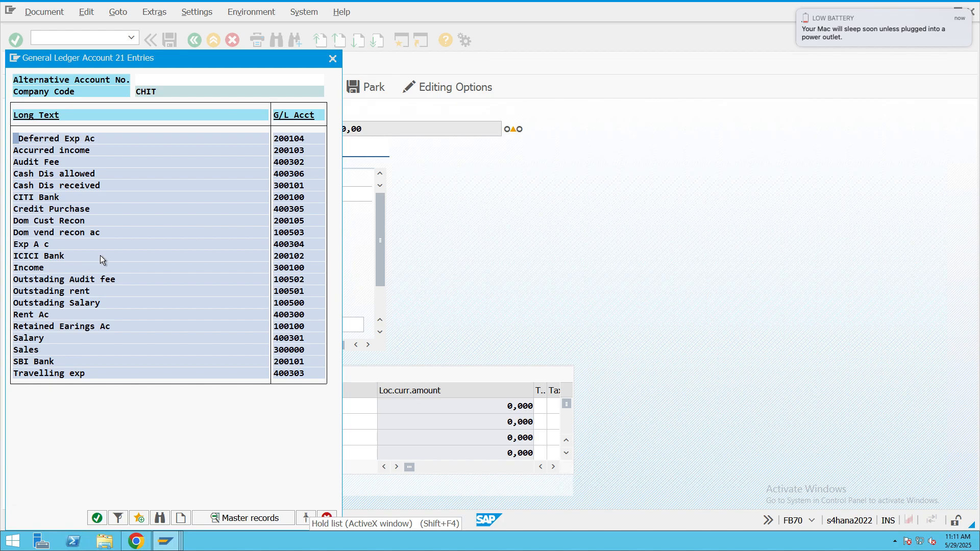
{"action": "double_click", "coordinate": [30, 350]}
{"action": "left_click", "coordinate": [329, 412]}
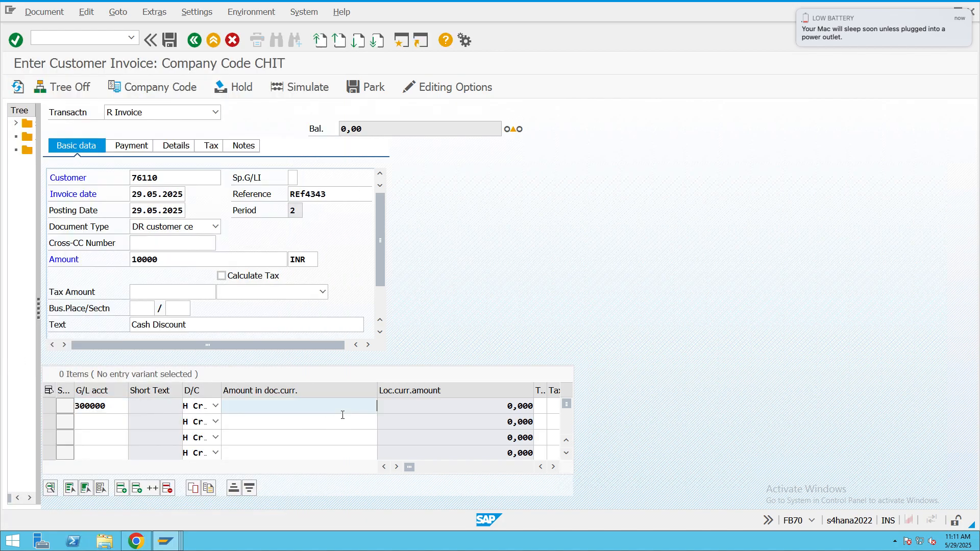
{"action": "type", "text": "10000"}
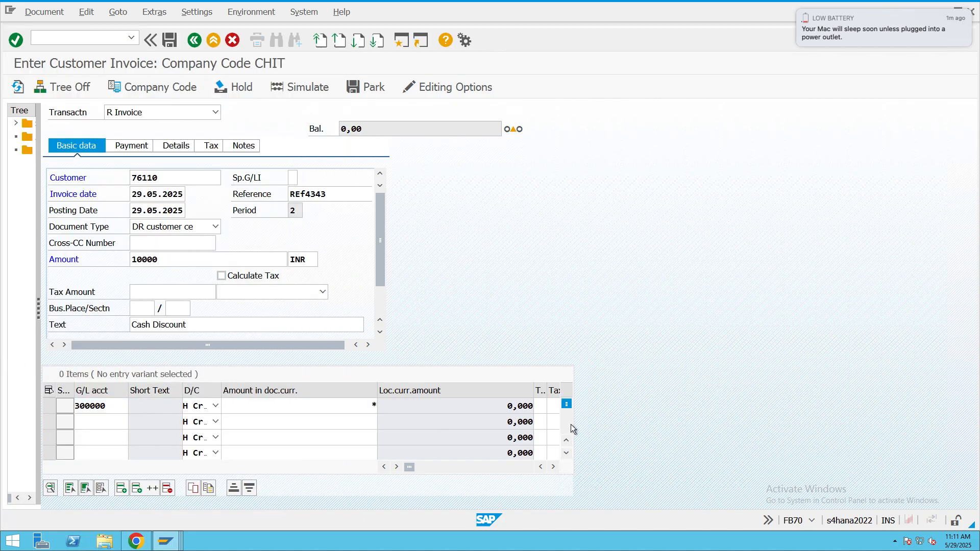
{"action": "key", "text": "Return"}
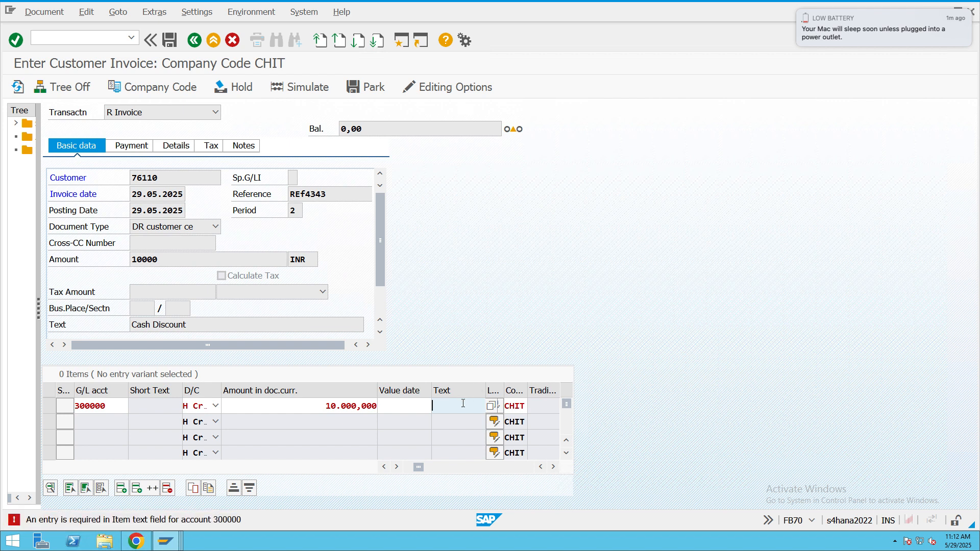
- Complete the Sales line item with the text "sales" and business area 0009
{"action": "type", "text": "sales"}
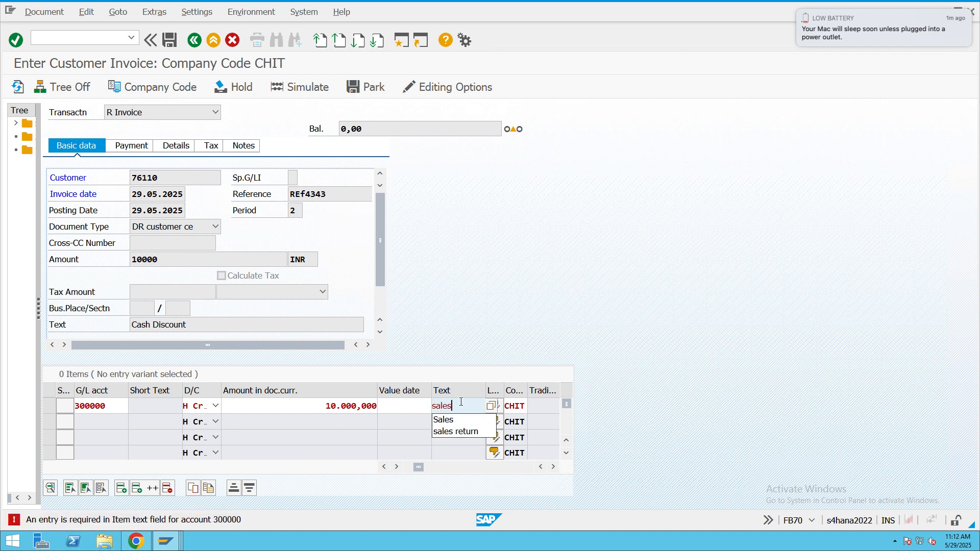
{"action": "key", "text": "Return"}
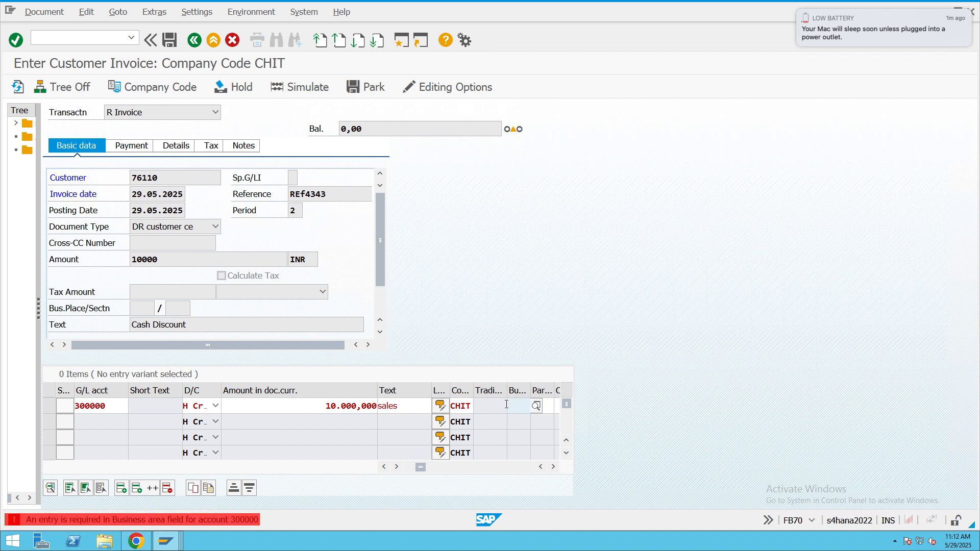
{"action": "left_click", "coordinate": [536, 406]}
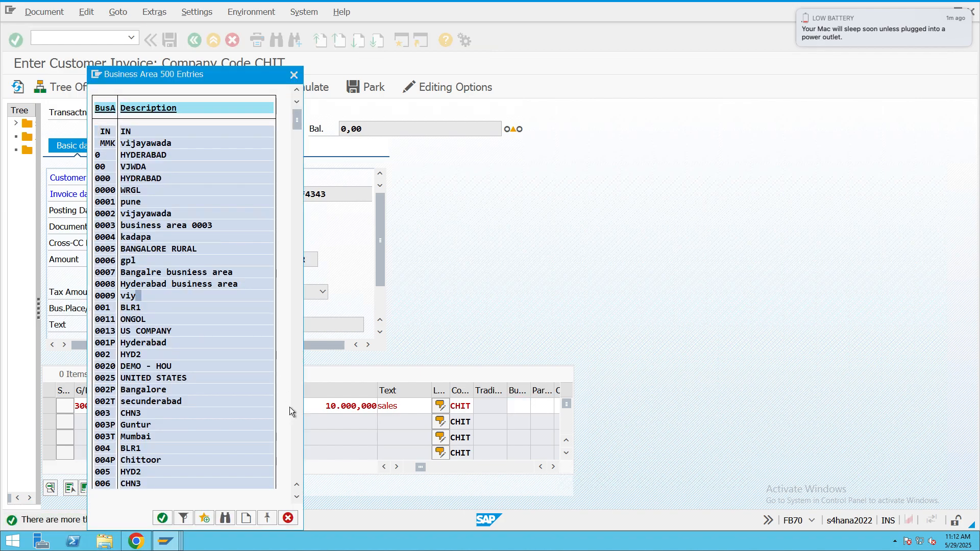
{"action": "left_click", "coordinate": [133, 296]}
{"action": "key", "text": "Return"}
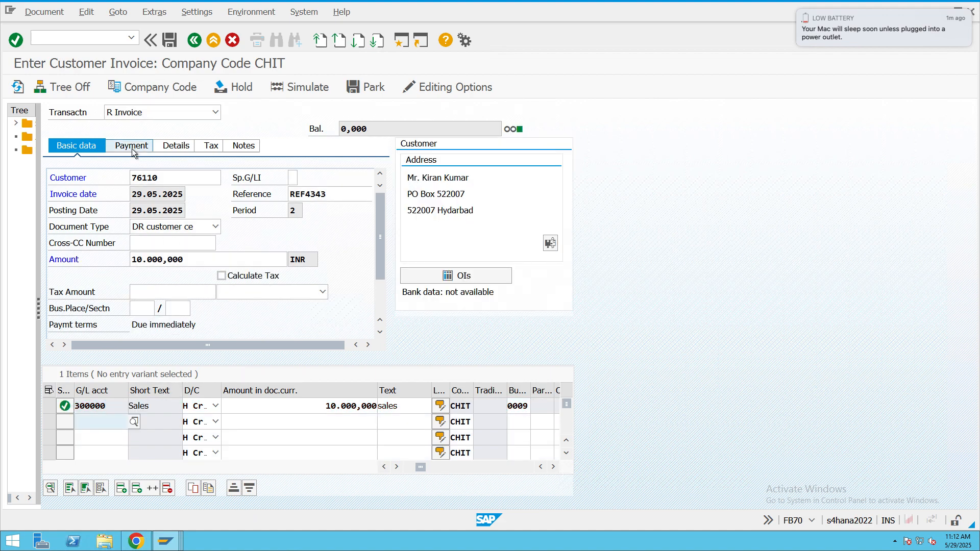
- Change the invoice's payment terms to 0005 and accept the cash discount periods and percentages it brings
{"action": "left_click", "coordinate": [132, 148]}
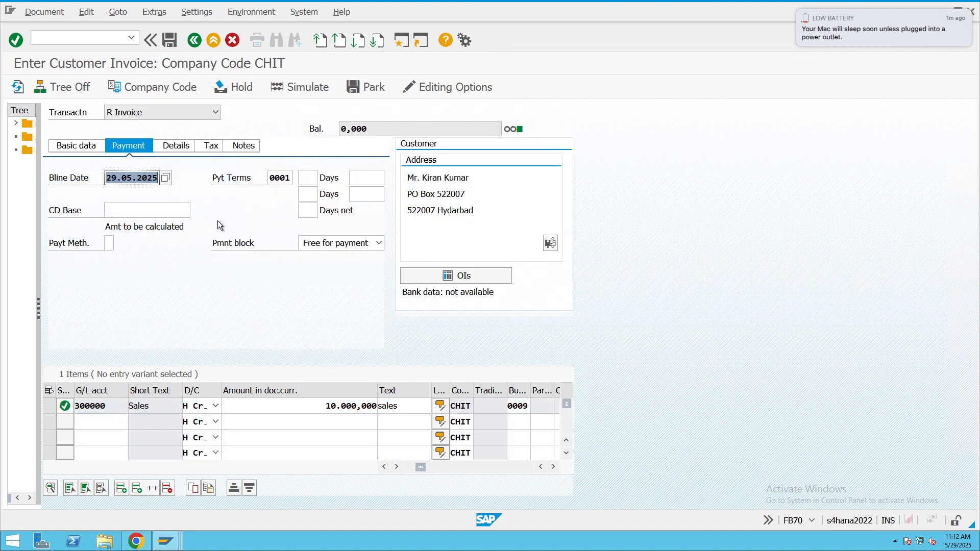
{"action": "left_click", "coordinate": [292, 179]}
{"action": "left_click", "coordinate": [299, 178]}
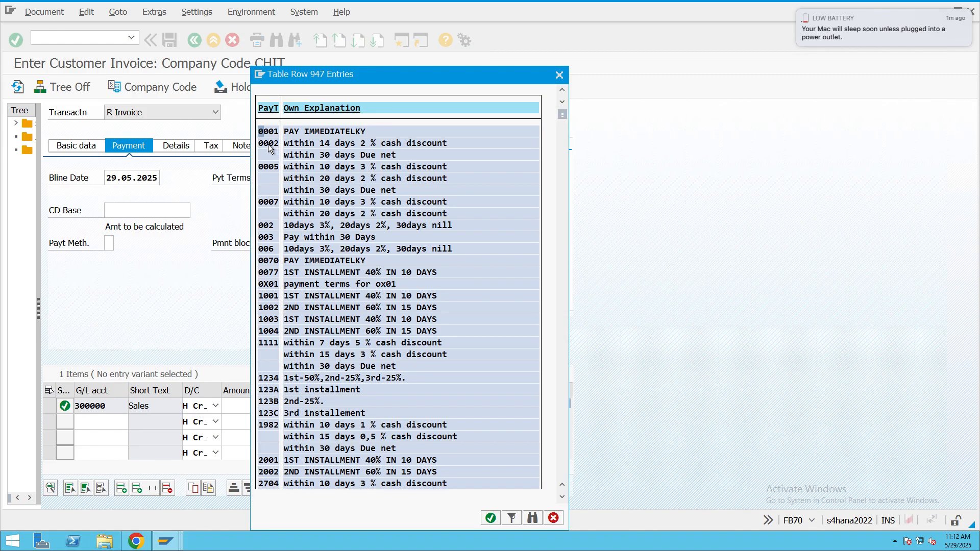
{"action": "left_click", "coordinate": [263, 167]}
{"action": "double_click", "coordinate": [263, 169]}
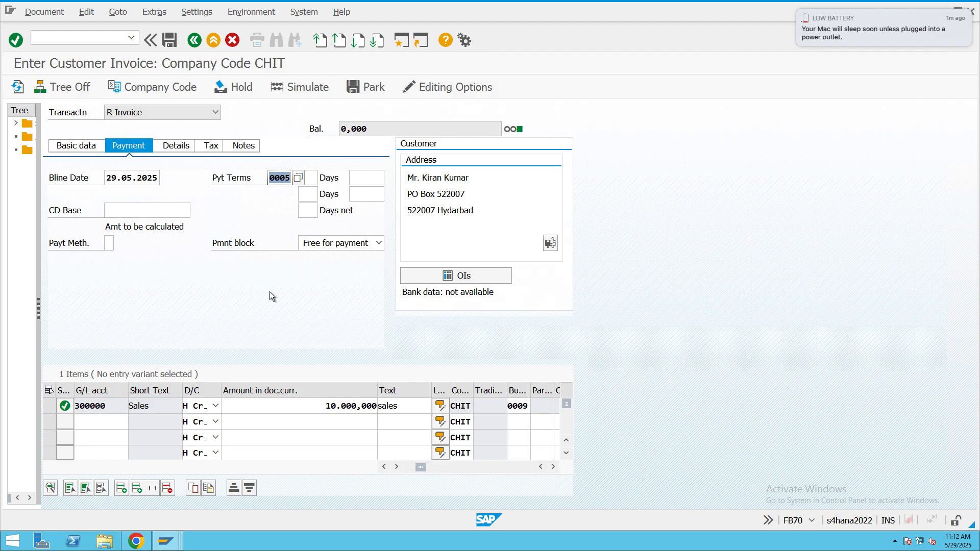
{"action": "key", "text": "Return"}
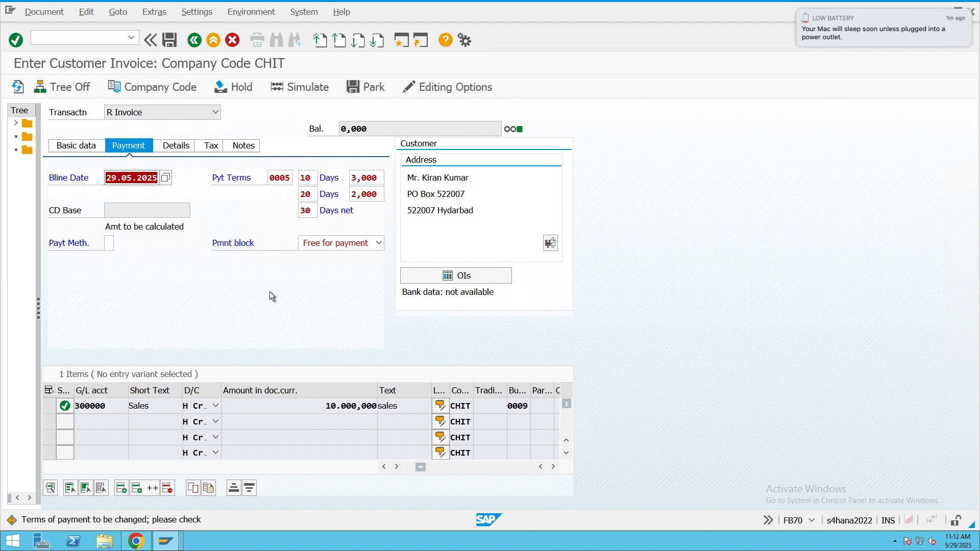
{"action": "key", "text": "Return"}
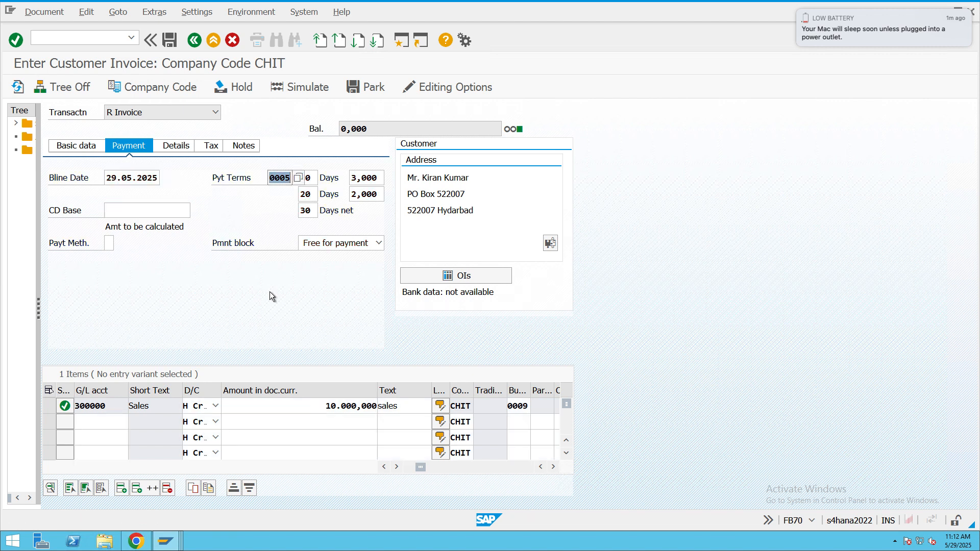
- Simulate the customer invoice to check its customer and sales items, and post the document
{"action": "left_click", "coordinate": [303, 86]}
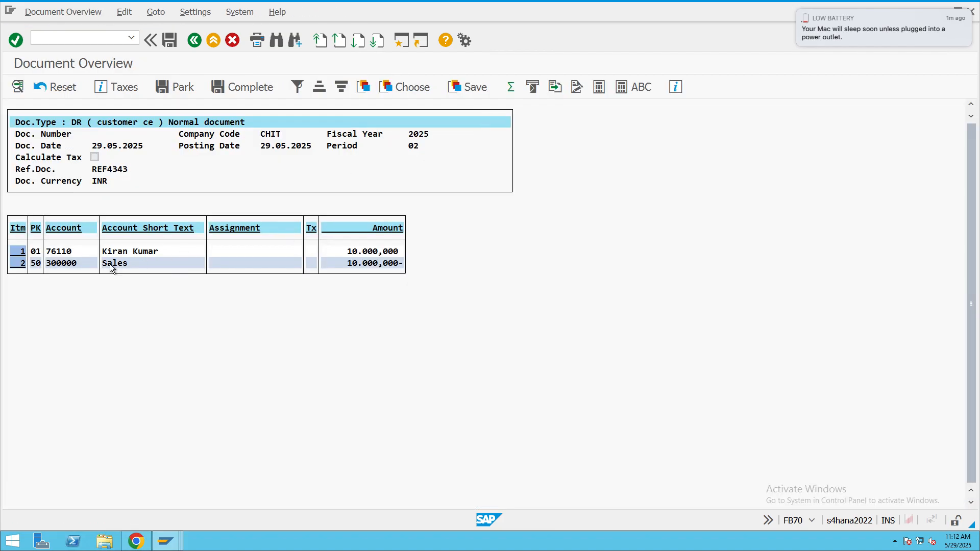
{"action": "left_click", "coordinate": [113, 252]}
{"action": "left_click", "coordinate": [170, 40]}
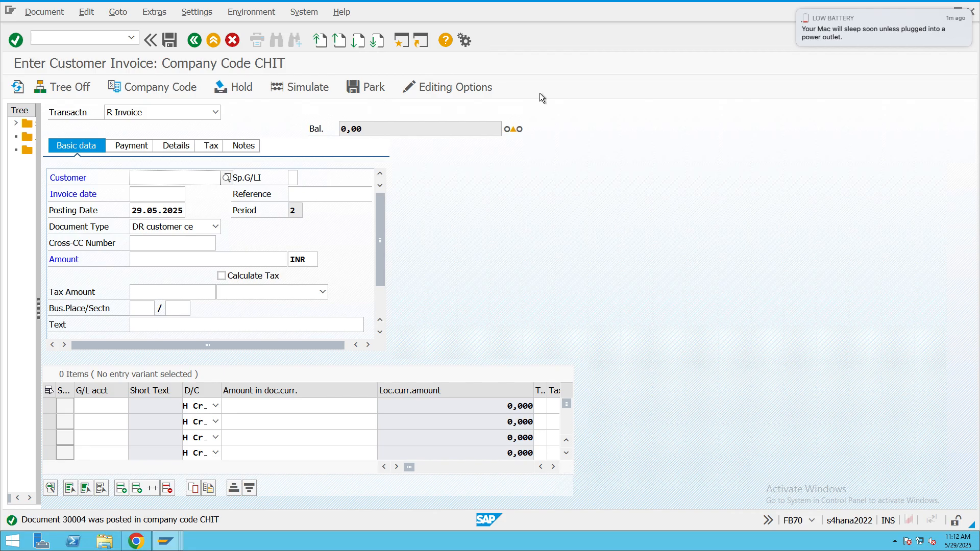
- Display the posted customer invoice document and select its Sales line item
{"action": "left_click", "coordinate": [44, 13]}
{"action": "left_click", "coordinate": [44, 45]}
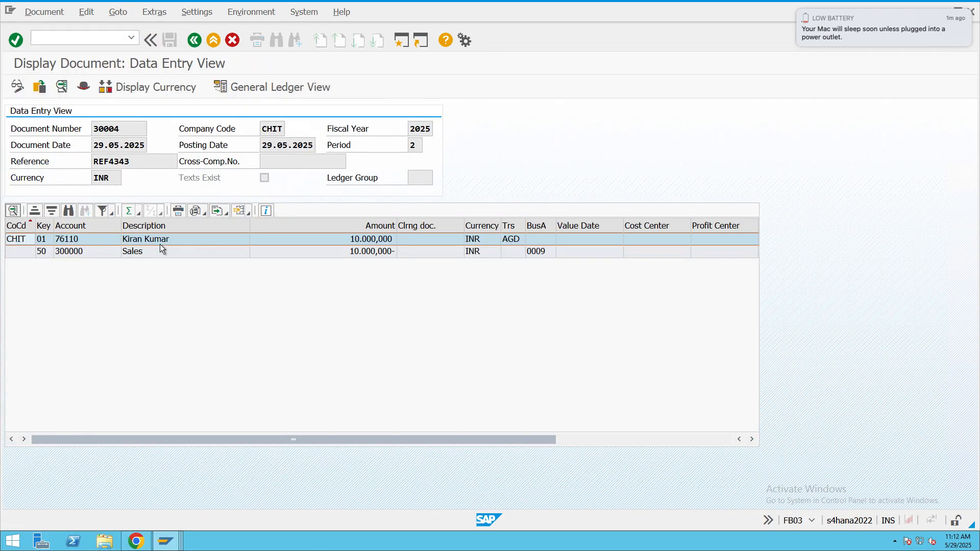
{"action": "left_click", "coordinate": [160, 252]}
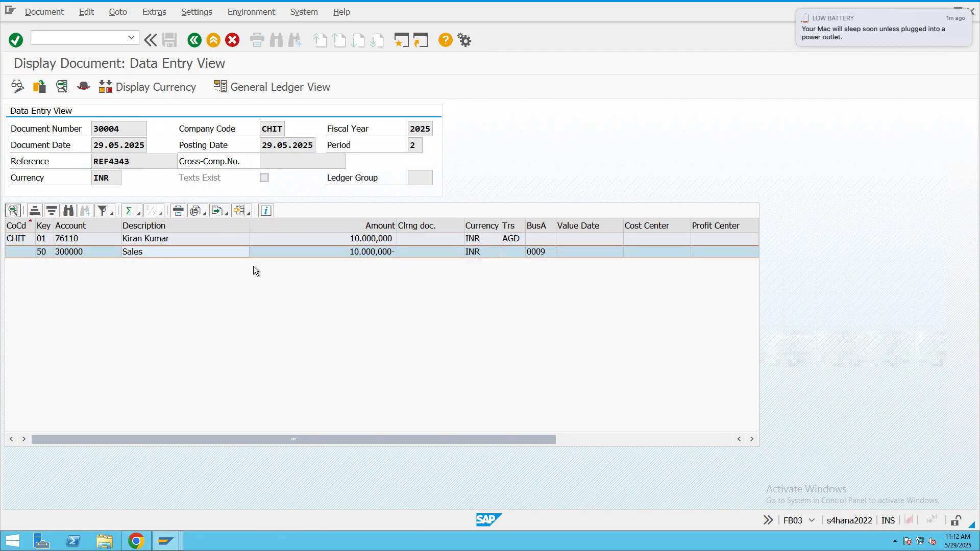
- Display the customer line item of the posted invoice and examine its payment terms and cash discount percentages
{"action": "double_click", "coordinate": [182, 237]}
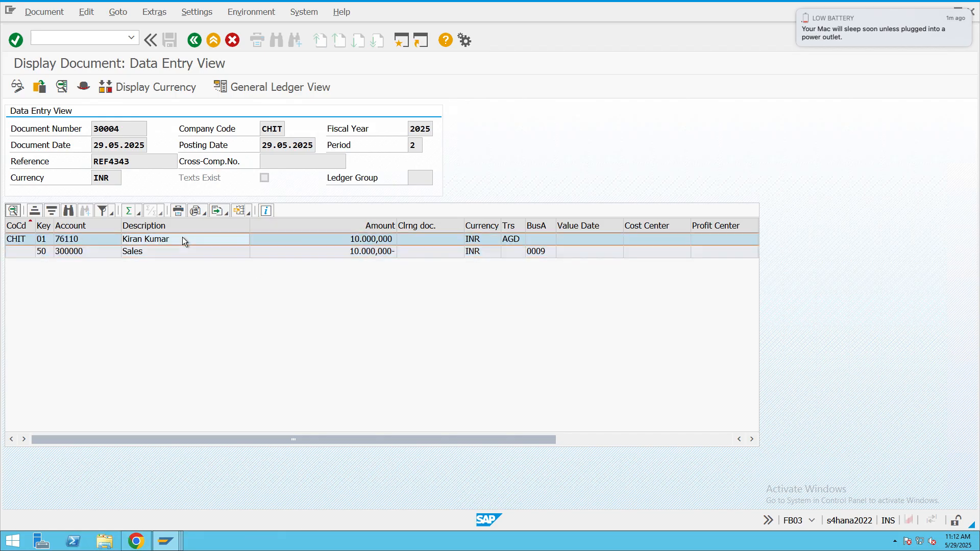
{"action": "left_click_drag", "start_coordinate": [95, 260], "coordinate": [62, 260]}
{"action": "mouse_move", "coordinate": [276, 261]}
{"action": "left_mouse_down"}
{"action": "mouse_move", "coordinate": [250, 260]}
{"action": "mouse_move", "coordinate": [276, 261]}
{"action": "left_mouse_up"}
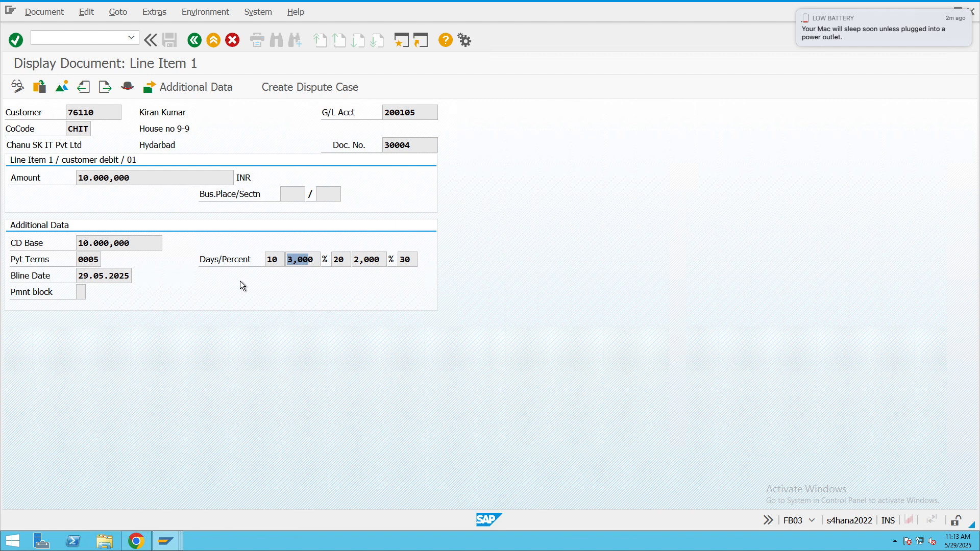
- Leave the document display and exit customer invoice entry, discarding the empty invoice form
{"action": "mouse_move", "coordinate": [457, 3]}
{"action": "left_click", "coordinate": [214, 39]}
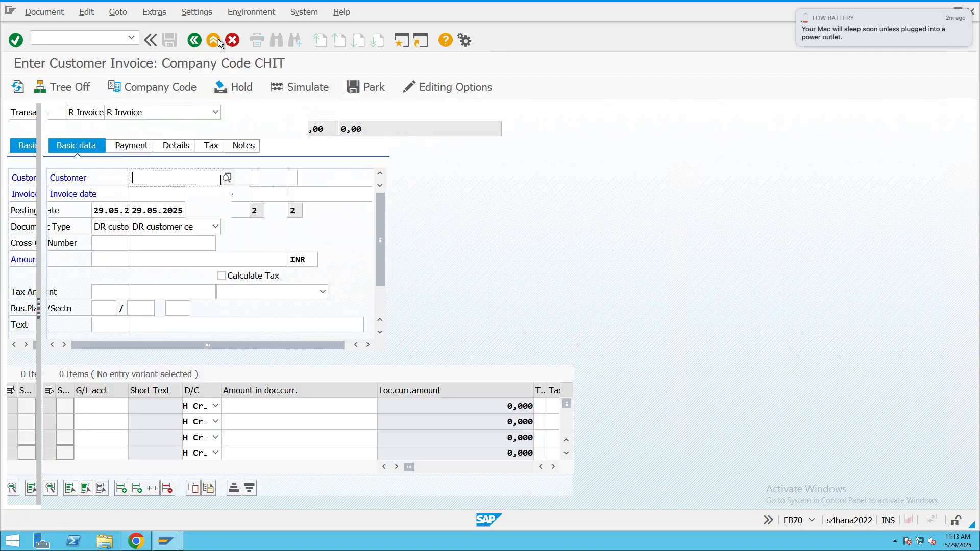
{"action": "left_click", "coordinate": [214, 40]}
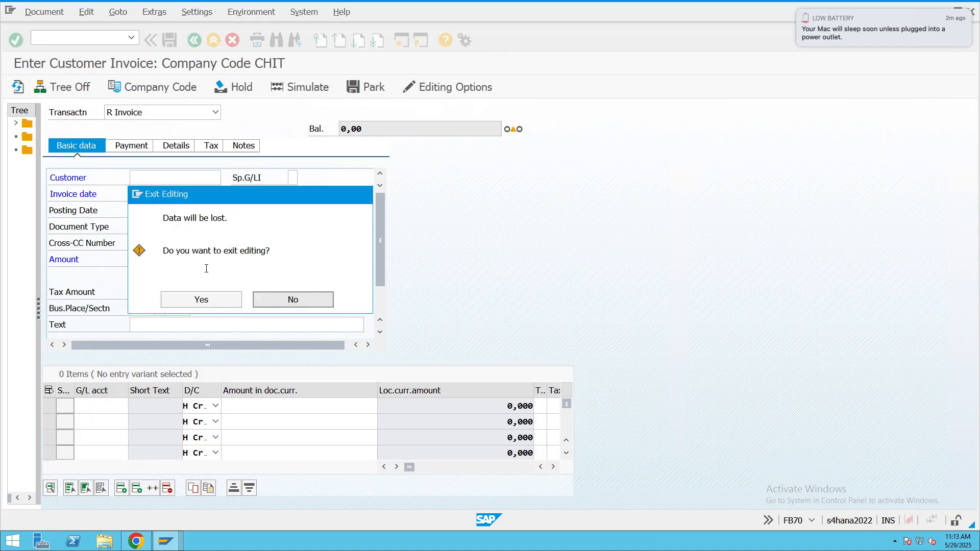
{"action": "left_click", "coordinate": [211, 299]}
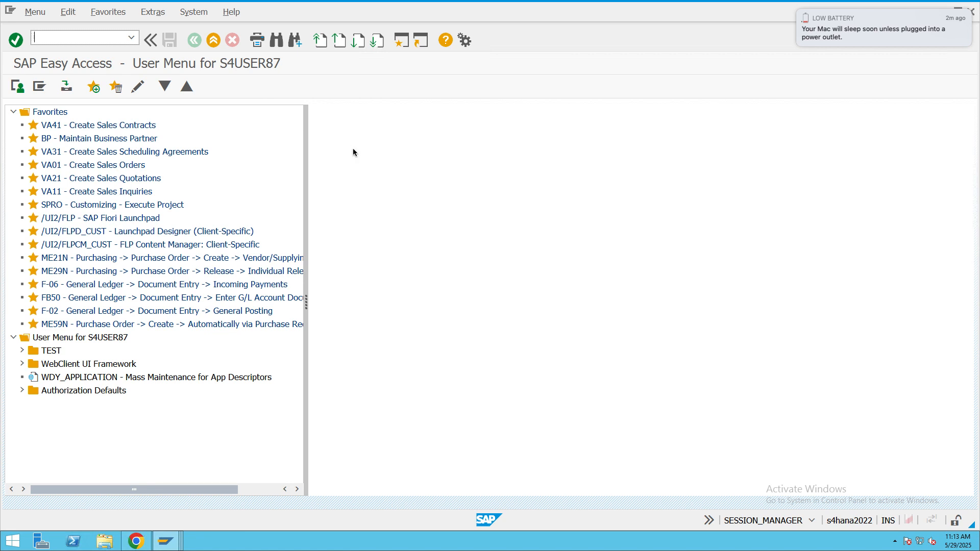
- Switch to the process notes and append "/F-22" to the Customer Invoice FB70 entry under Unit Testing
{"action": "key", "text": "ctrl+Left"}
{"action": "left_click", "coordinate": [486, 539]}
{"action": "scroll", "coordinate": [468, 390], "scroll_direction": "down", "scroll_amount": 5}
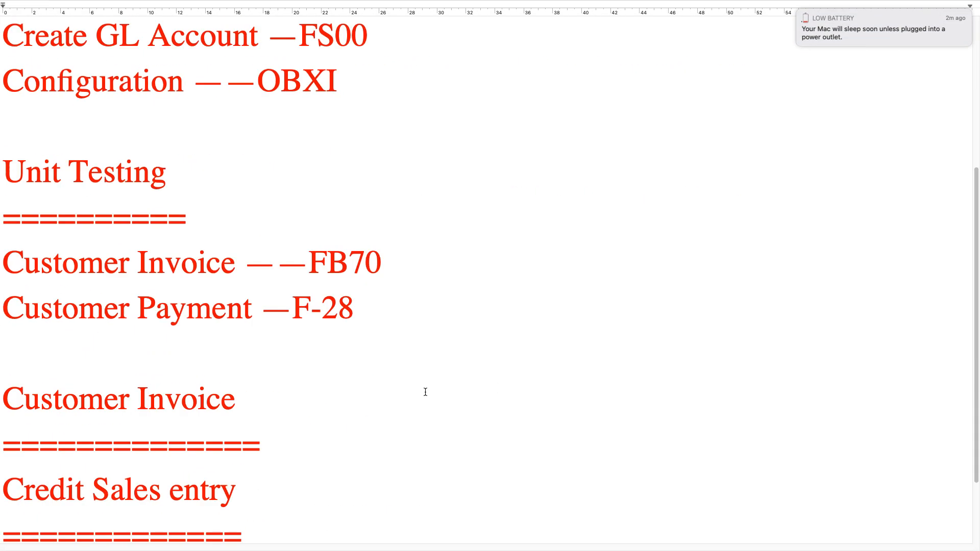
{"action": "left_click_drag", "start_coordinate": [374, 324], "coordinate": [292, 308]}
{"action": "left_click", "coordinate": [425, 258]}
{"action": "type", "text": "/F-22"}
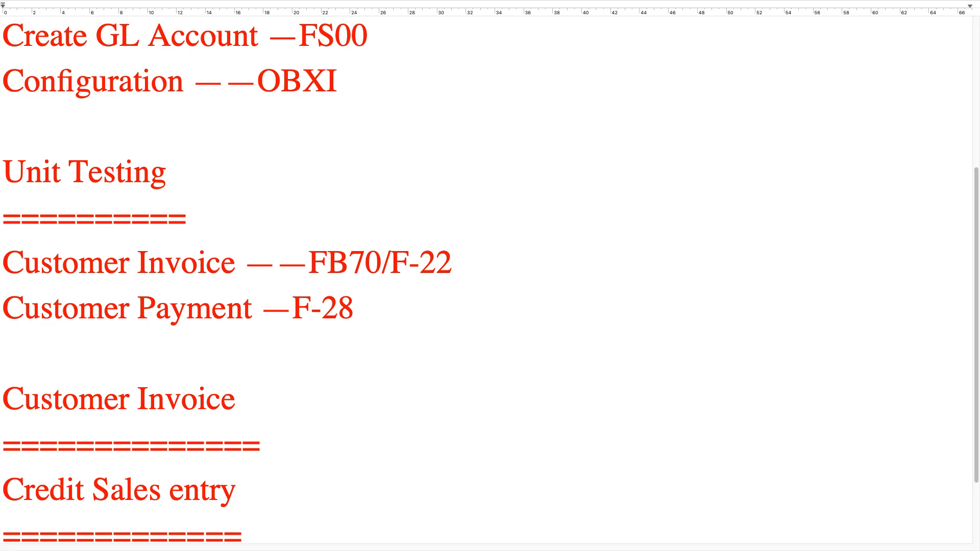
- Switch back to the SAP remote session and start transaction F-28 for posting incoming payments
{"action": "key", "text": "ctrl+Left"}
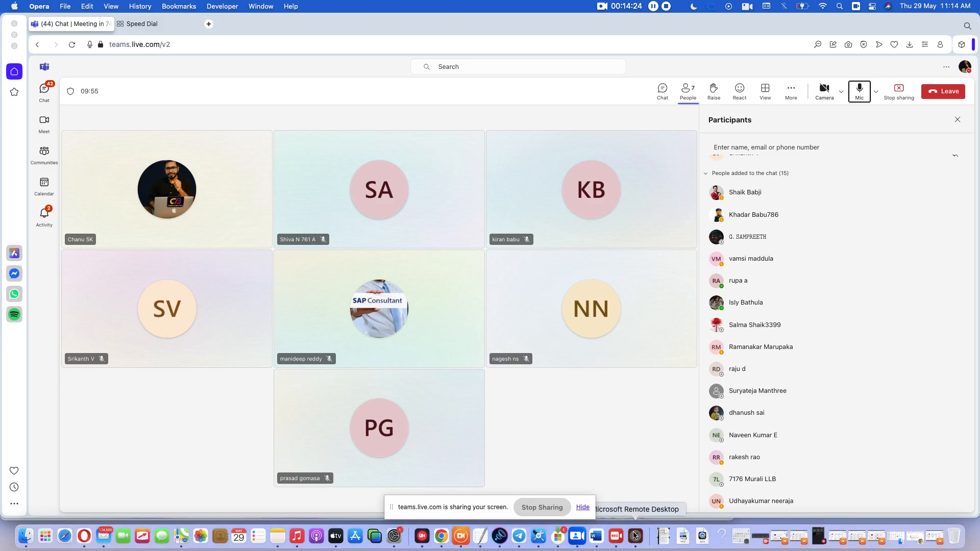
{"action": "left_click", "coordinate": [634, 536]}
{"action": "type", "text": "F-28"}
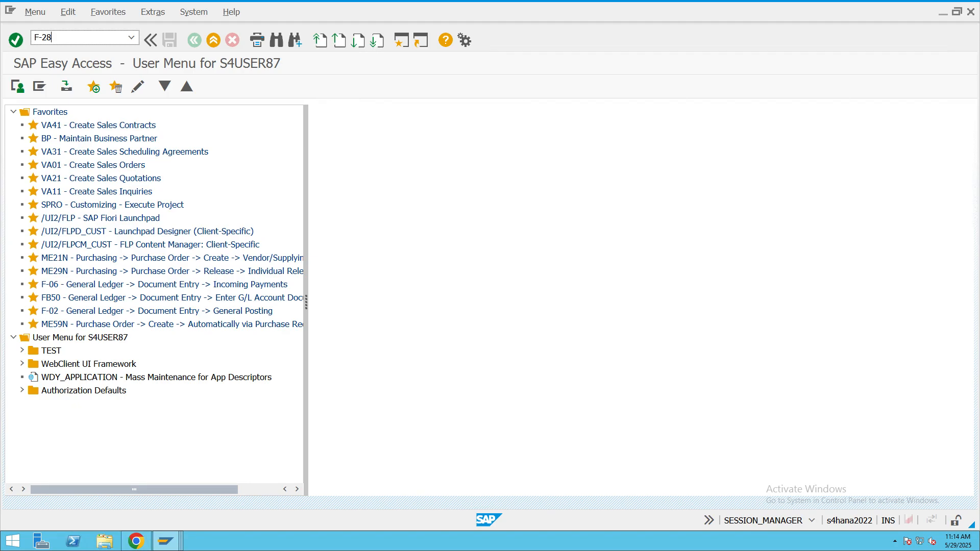
{"action": "key", "text": "Return"}
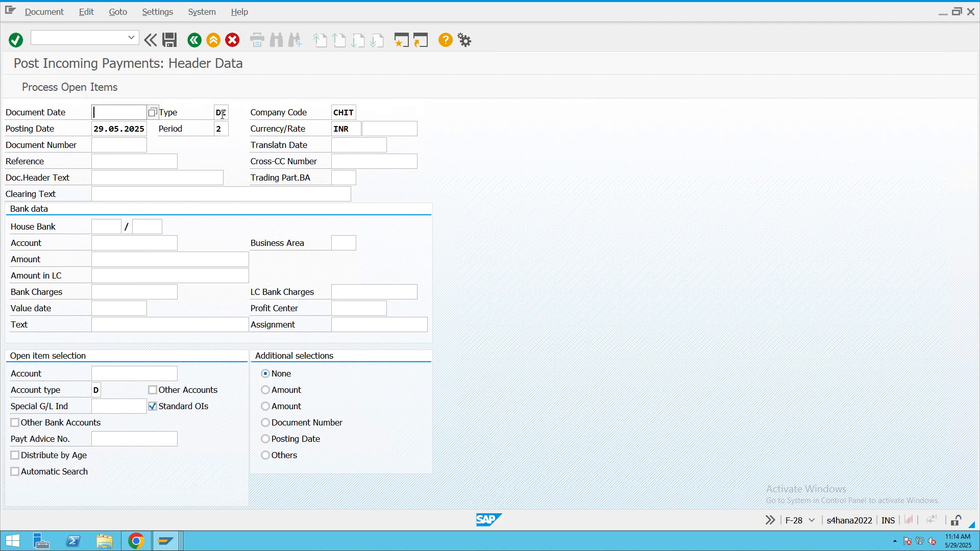
- Set the incoming payment's document date to 29.05.2025 and its reference to RF4343
{"action": "left_click_drag", "start_coordinate": [227, 109], "coordinate": [209, 112]}
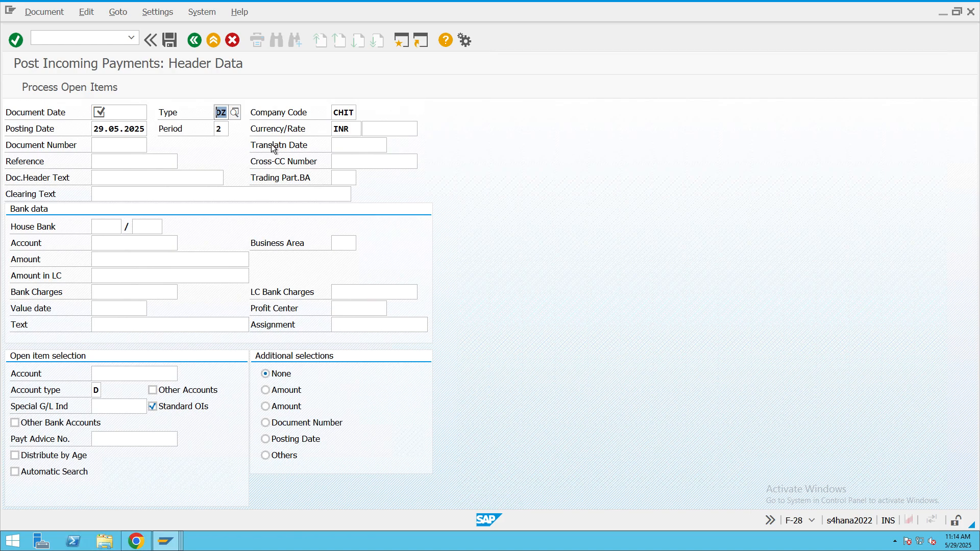
{"action": "left_click", "coordinate": [104, 113]}
{"action": "key", "text": "F4"}
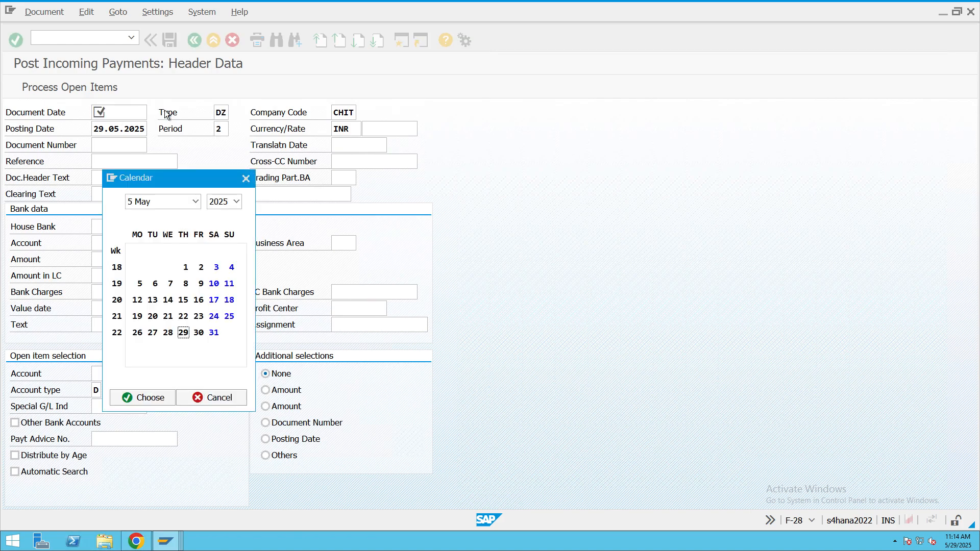
{"action": "key", "text": "Return"}
{"action": "left_click", "coordinate": [137, 160]}
{"action": "type", "text": "RF4343"}
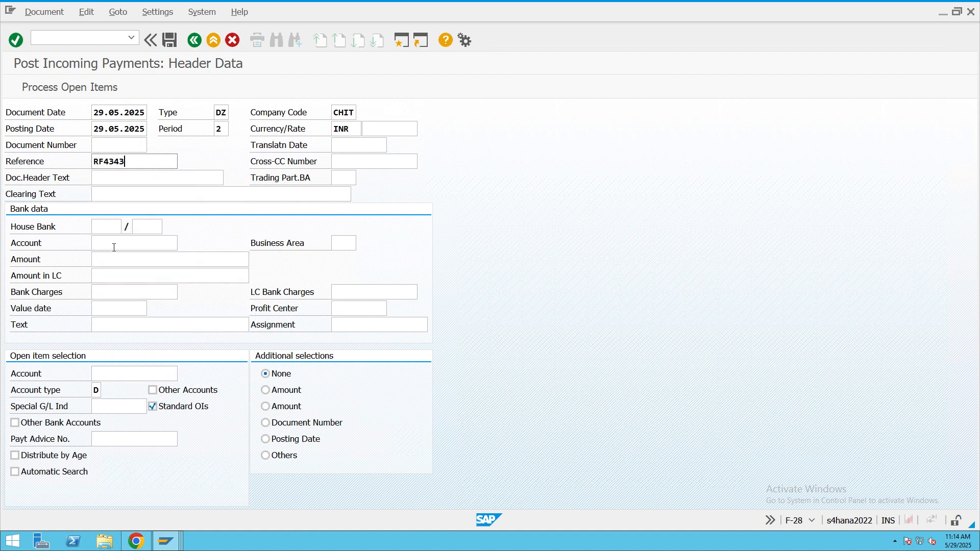
- Set the payment's document header text to "Cash discount"
{"action": "left_click", "coordinate": [115, 179]}
{"action": "type", "text": "Cash disdcount"}
{"action": "key", "text": "BackSpace"}
{"action": "key", "text": "BackSpace"}
{"action": "key", "text": "BackSpace"}
{"action": "key", "text": "BackSpace"}
{"action": "key", "text": "BackSpace"}
{"action": "key", "text": "BackSpace"}
{"action": "type", "text": "count"}
{"action": "key", "text": "Tab"}
- Look up the G/L accounts of company code CHIT and assign the CITI Bank account in the bank data
{"action": "left_click", "coordinate": [110, 243]}
{"action": "left_click", "coordinate": [181, 243]}
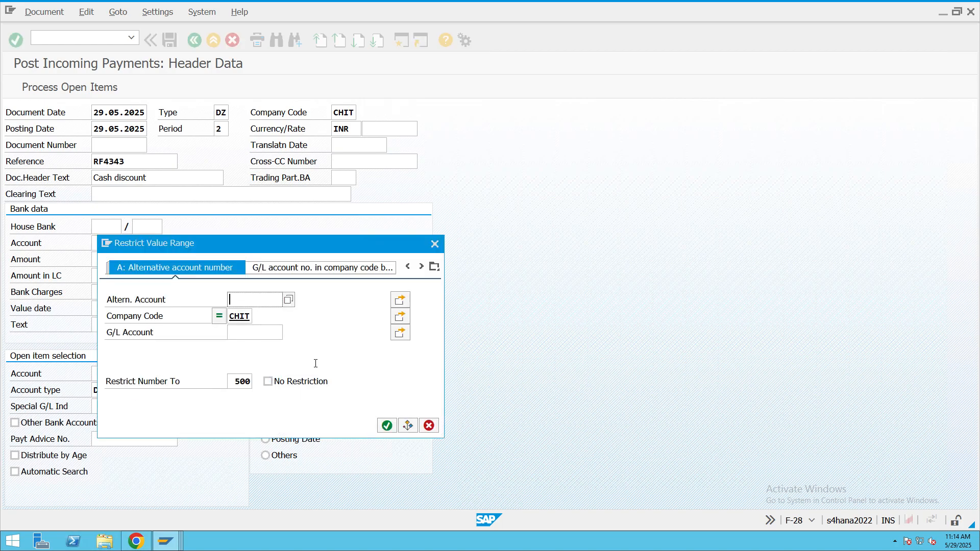
{"action": "left_click", "coordinate": [386, 426]}
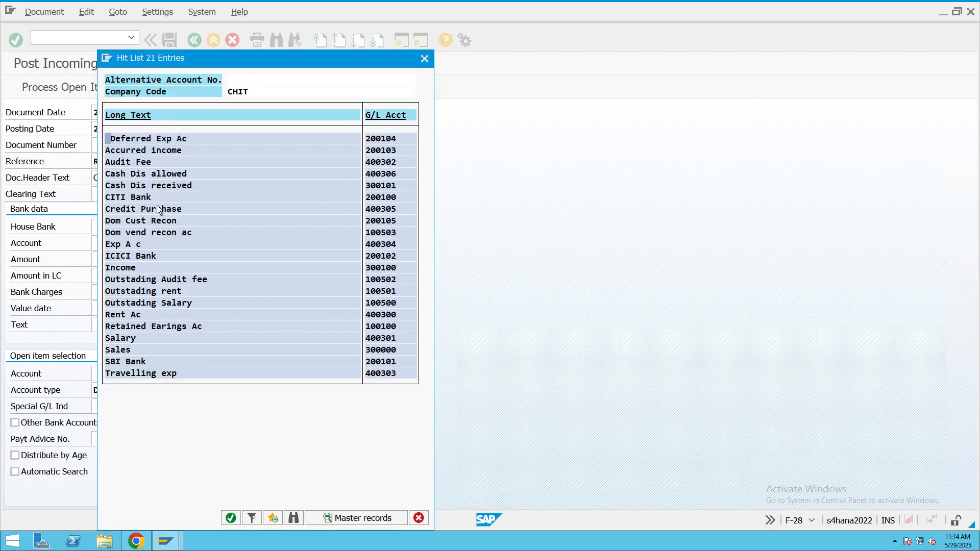
{"action": "double_click", "coordinate": [137, 197]}
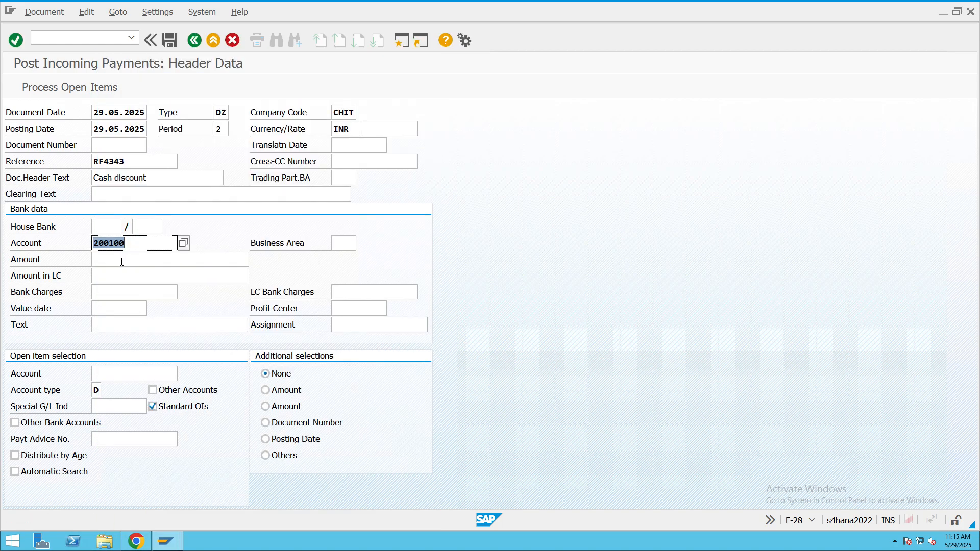
- Set the payment amount in the bank data to 1
{"action": "left_click", "coordinate": [121, 261]}
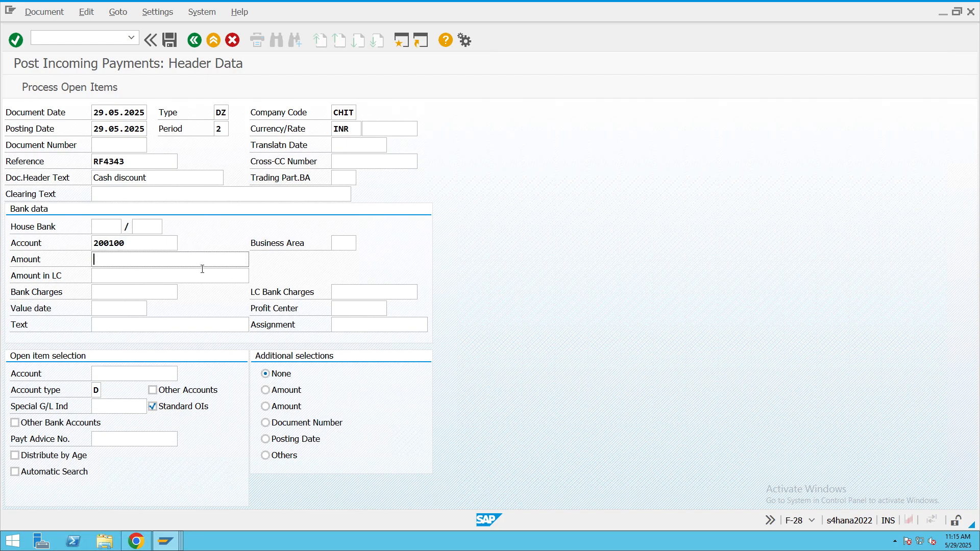
{"action": "type", "text": "9700"}
{"action": "key", "text": "BackSpace"}
{"action": "key", "text": "BackSpace"}
{"action": "key", "text": "BackSpace"}
{"action": "key", "text": "BackSpace"}
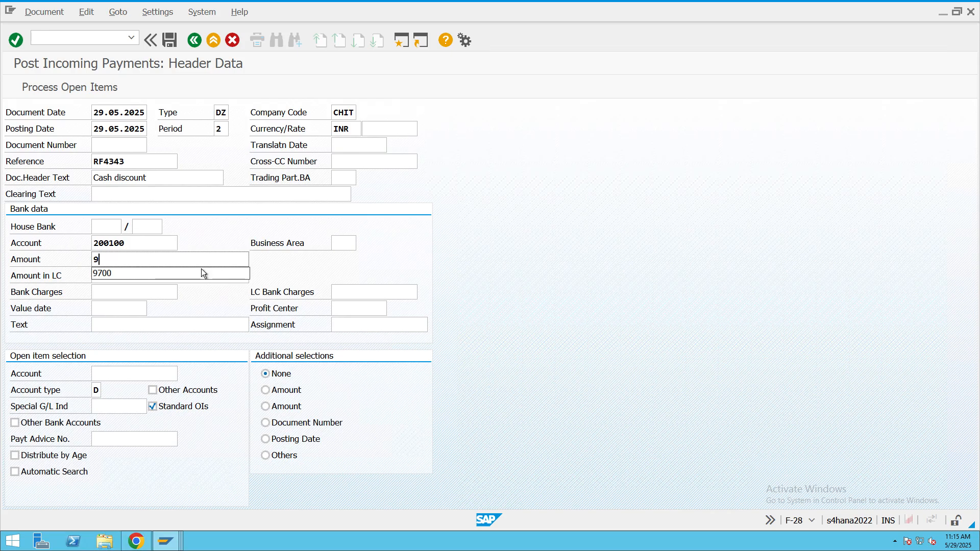
{"action": "type", "text": "1"}
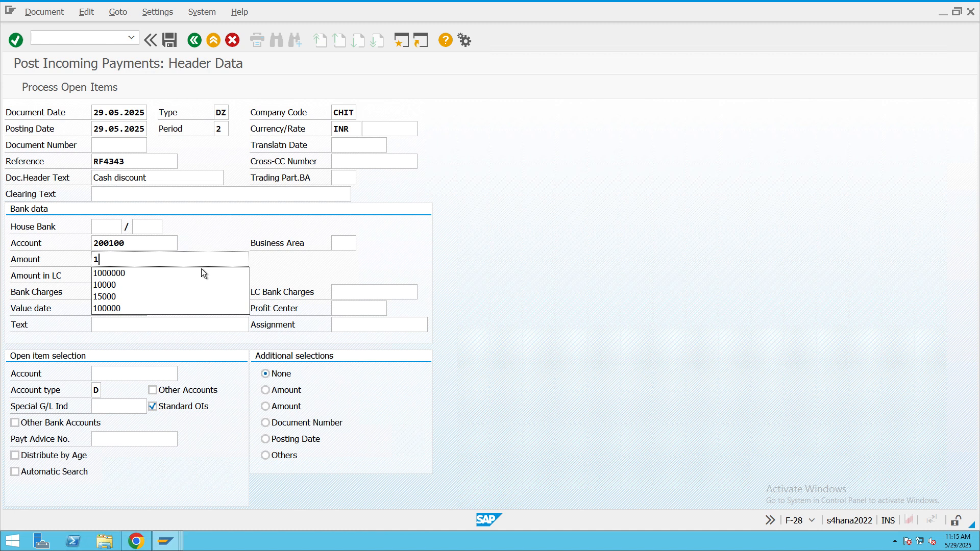
{"action": "left_click", "coordinate": [504, 274]}
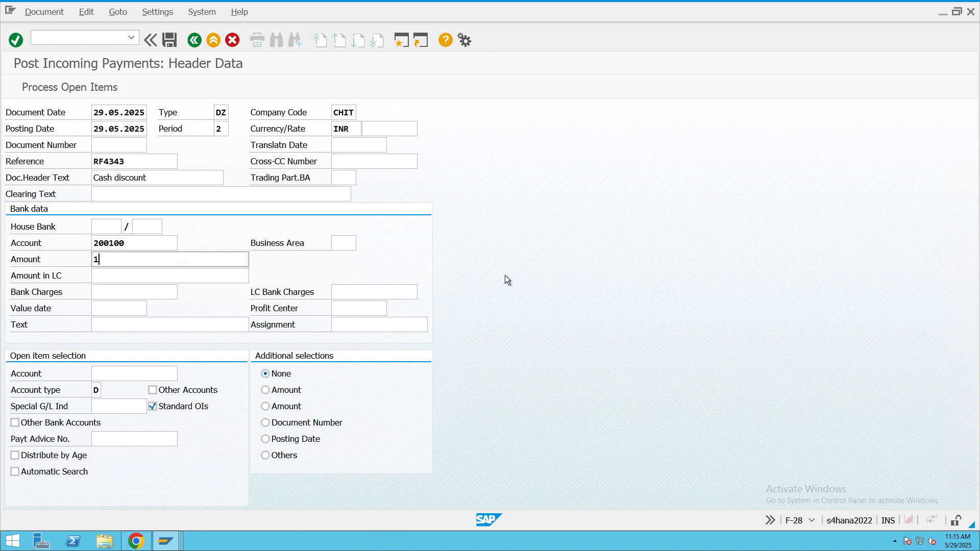
- Set the bank data's value date to 29.05.2025 and its text to "customer payment"
{"action": "left_click", "coordinate": [143, 308]}
{"action": "left_click", "coordinate": [152, 309]}
{"action": "double_click", "coordinate": [184, 332]}
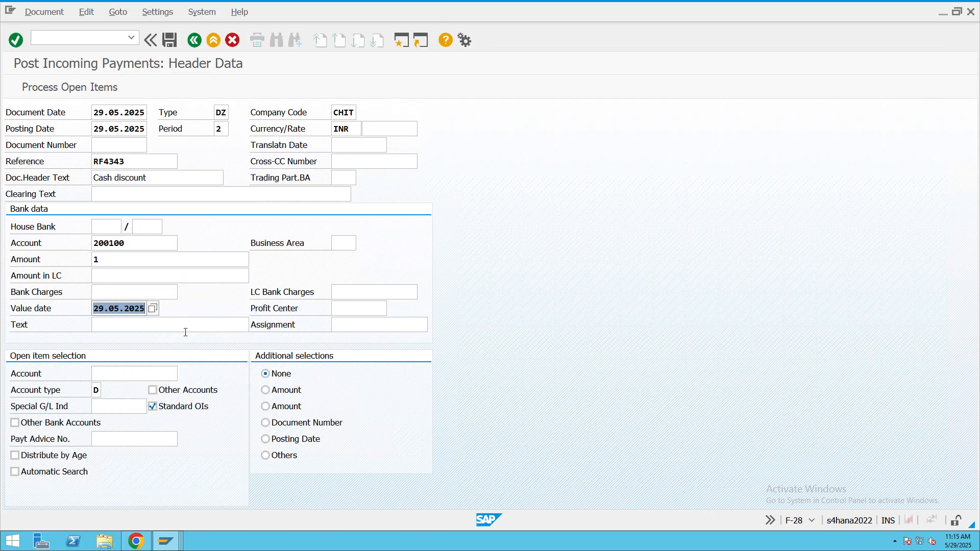
{"action": "left_click", "coordinate": [163, 318]}
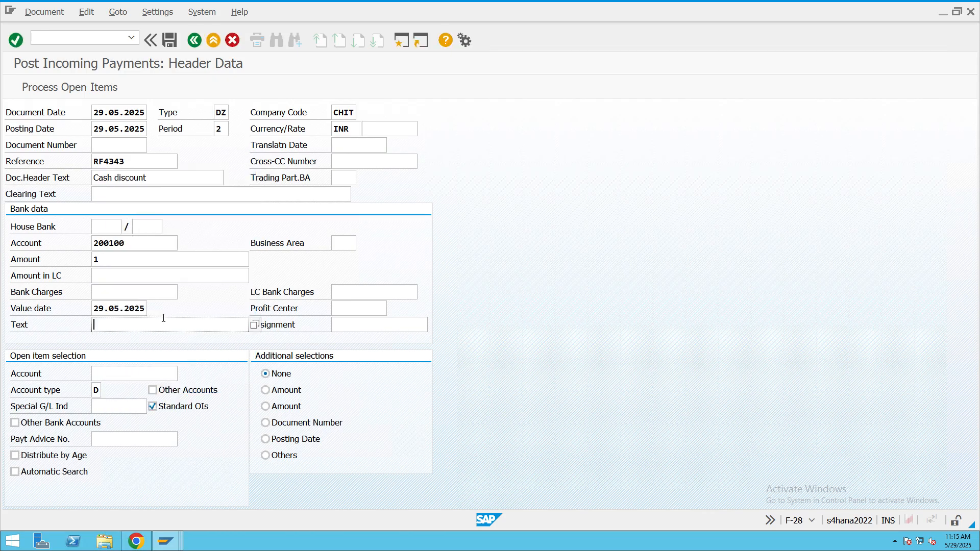
{"action": "type", "text": "customer payment"}
- Choose the invoiced customer as the open item account and try to process the customer's open items
{"action": "left_click", "coordinate": [126, 373]}
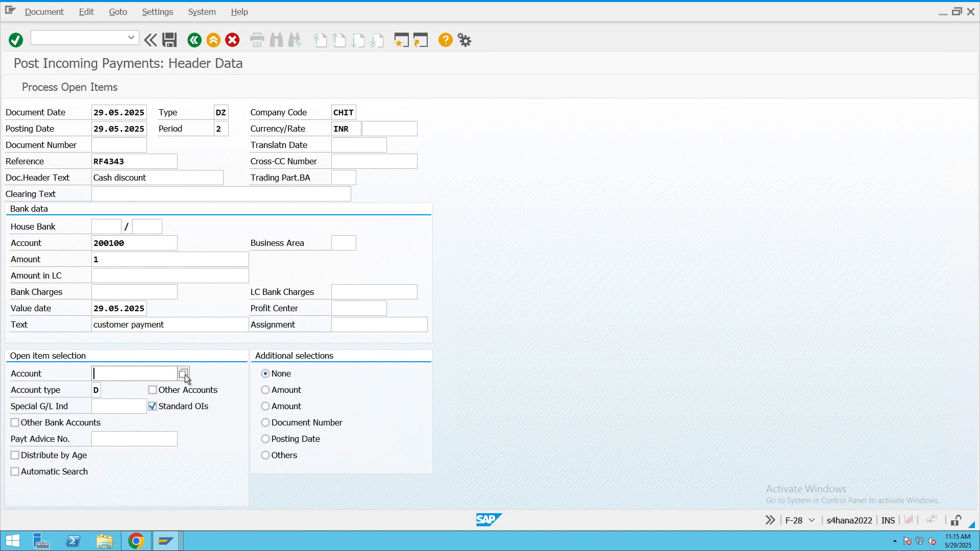
{"action": "left_click", "coordinate": [187, 374]}
{"action": "left_click", "coordinate": [386, 518]}
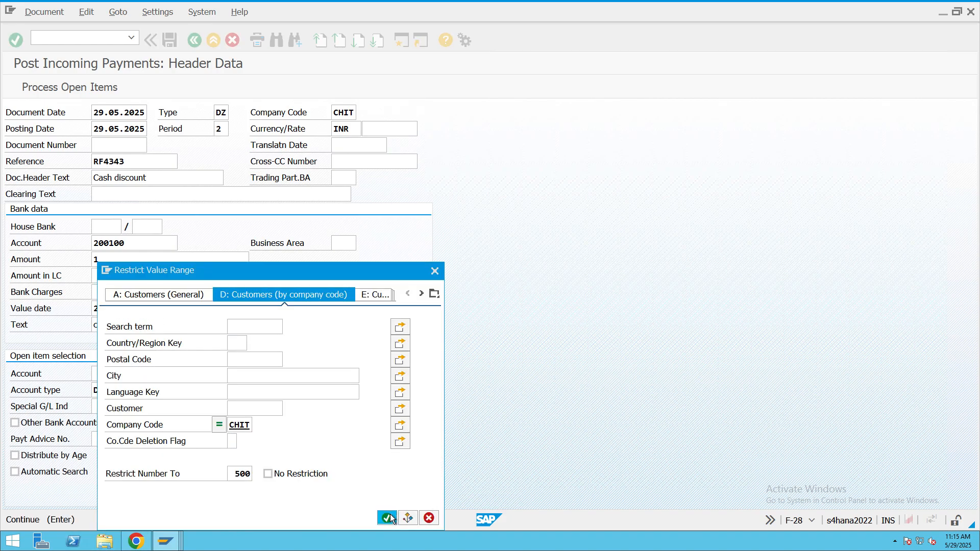
{"action": "double_click", "coordinate": [271, 434]}
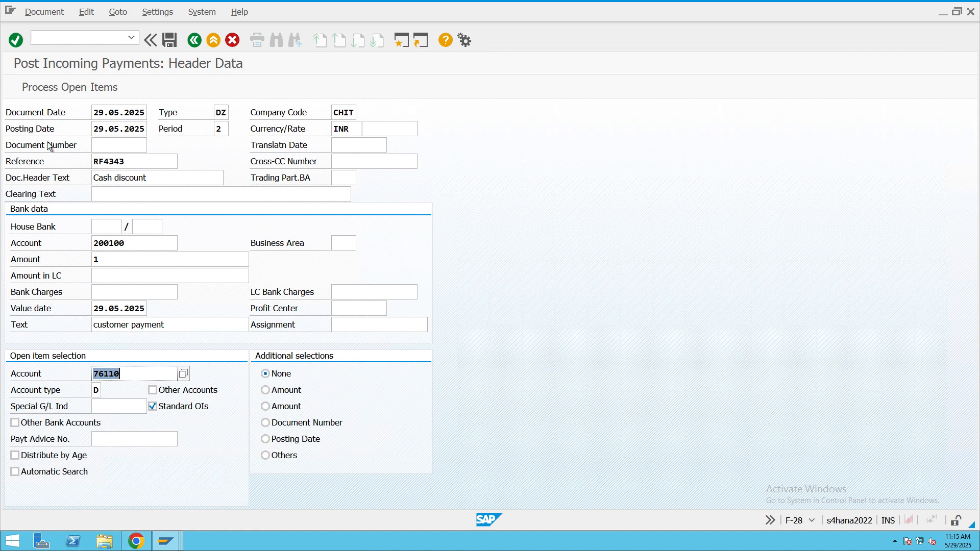
{"action": "left_click", "coordinate": [75, 87]}
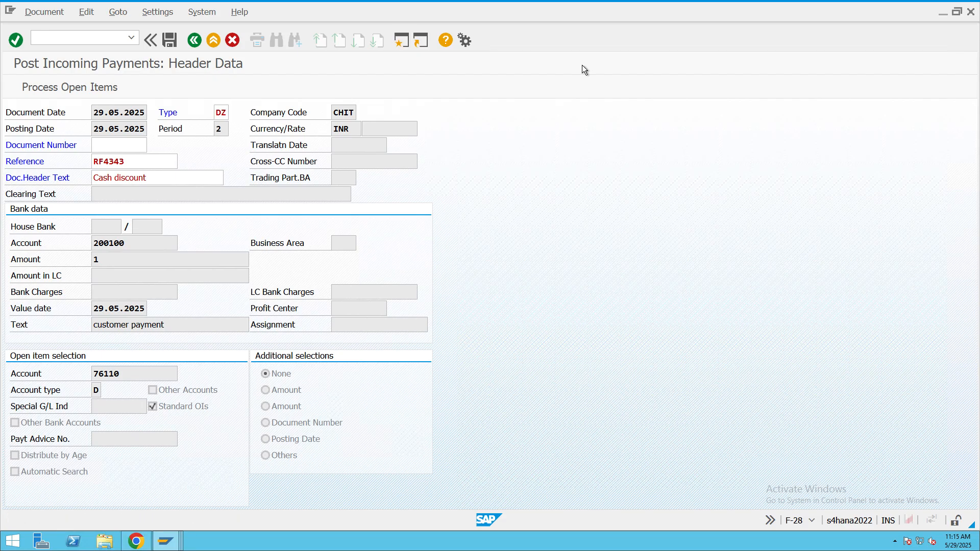
- Leave the payment entry, start transaction FBN1, and open company code CHIT's accounting document number intervals for editing
{"action": "key", "text": "F3"}
{"action": "type", "text": "FBN1"}
{"action": "key", "text": "Return"}
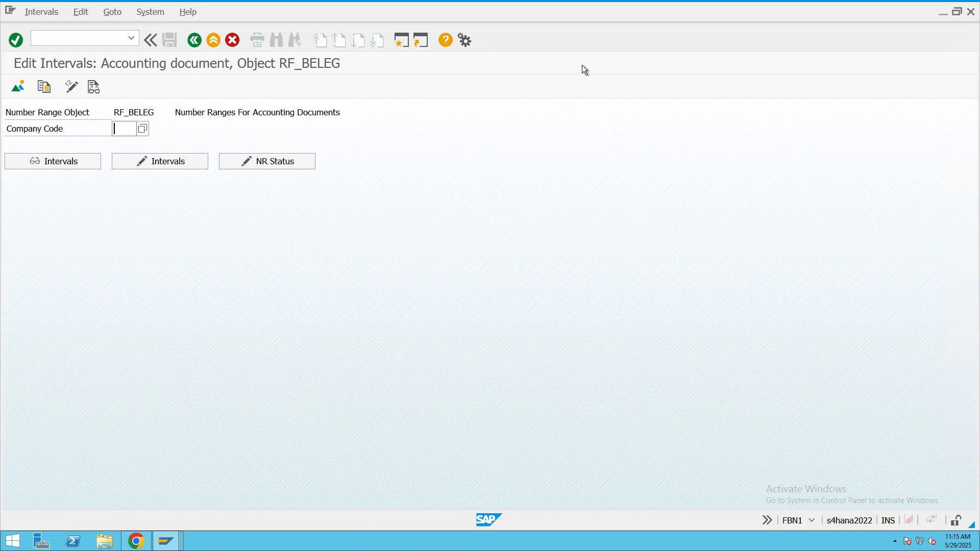
{"action": "type", "text": "viz"}
{"action": "key", "text": "BackSpace"}
{"action": "key", "text": "BackSpace"}
{"action": "key", "text": "BackSpace"}
{"action": "type", "text": "chit"}
{"action": "left_click", "coordinate": [185, 164]}
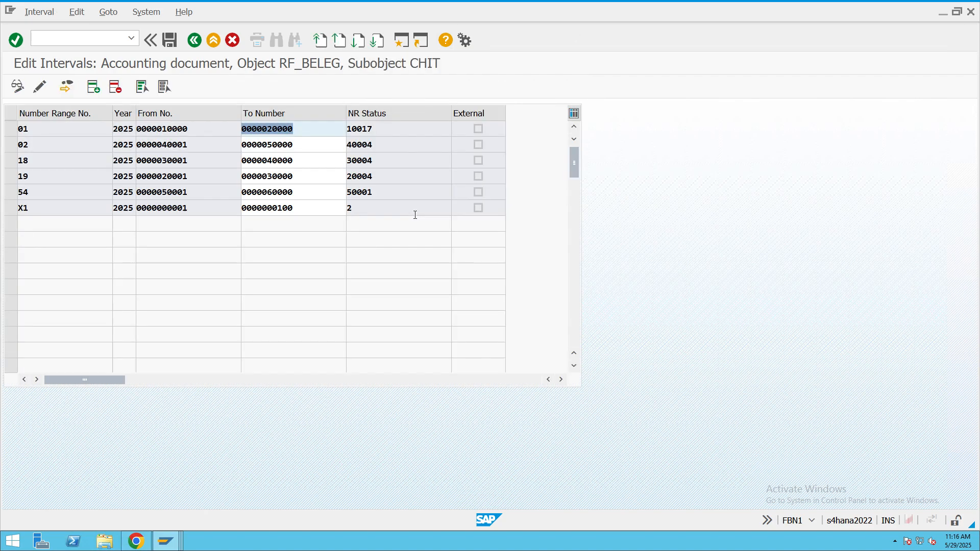
- Insert number range 14 for year 2025 from 60001 to 70000 and save the intervals
{"action": "left_click", "coordinate": [93, 87]}
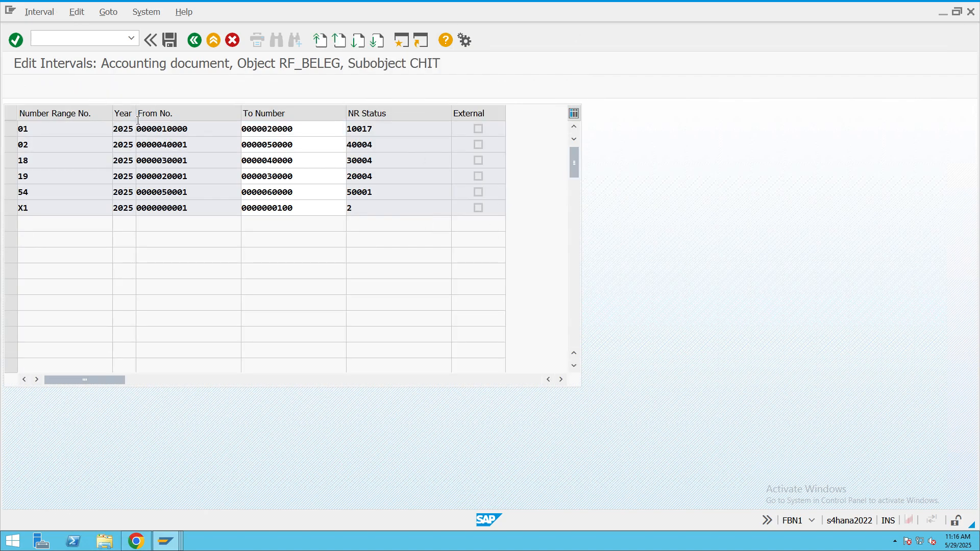
{"action": "type", "text": "14"}
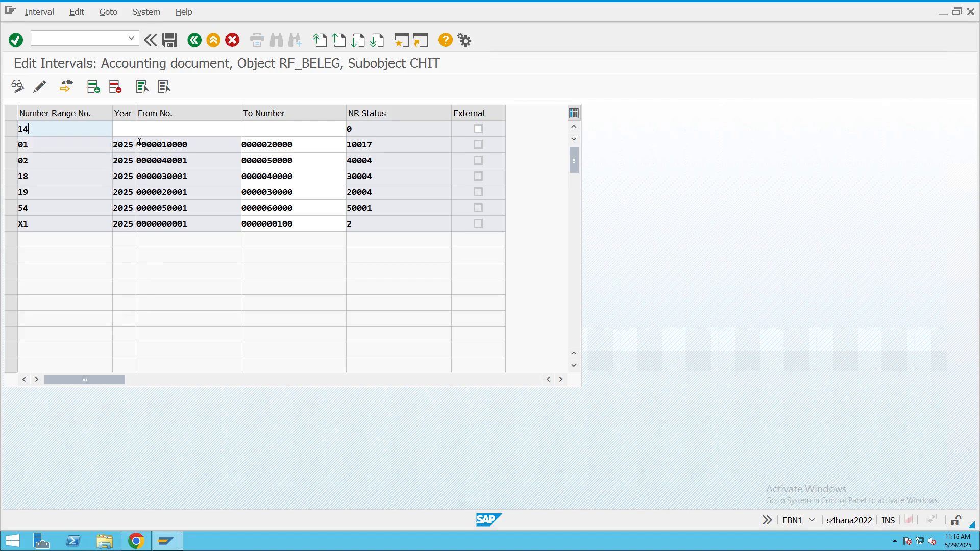
{"action": "key", "text": "Tab"}
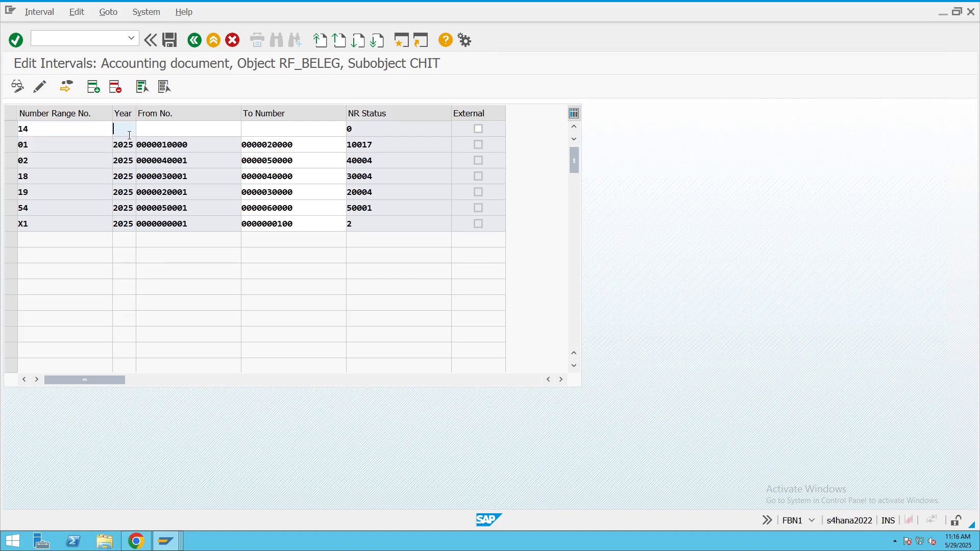
{"action": "type", "text": "2025"}
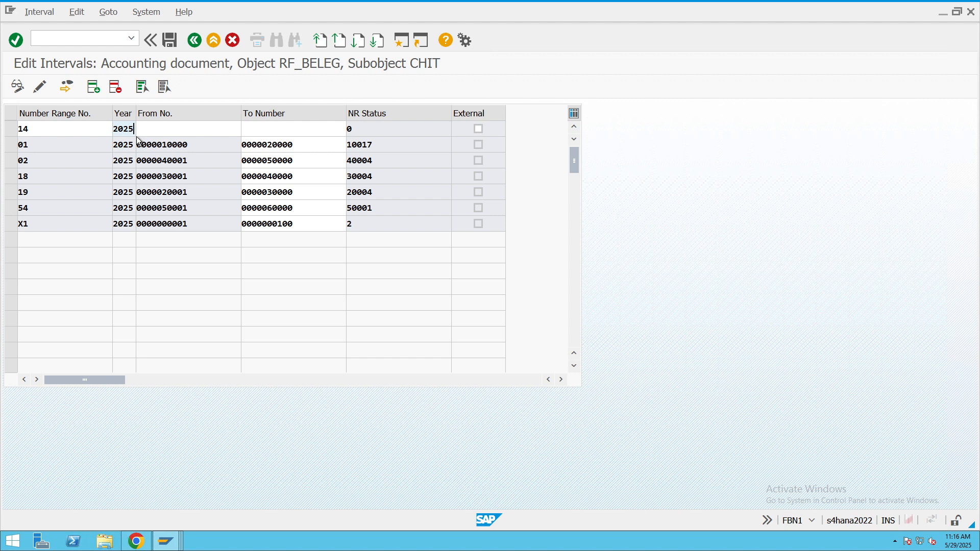
{"action": "left_click", "coordinate": [186, 131]}
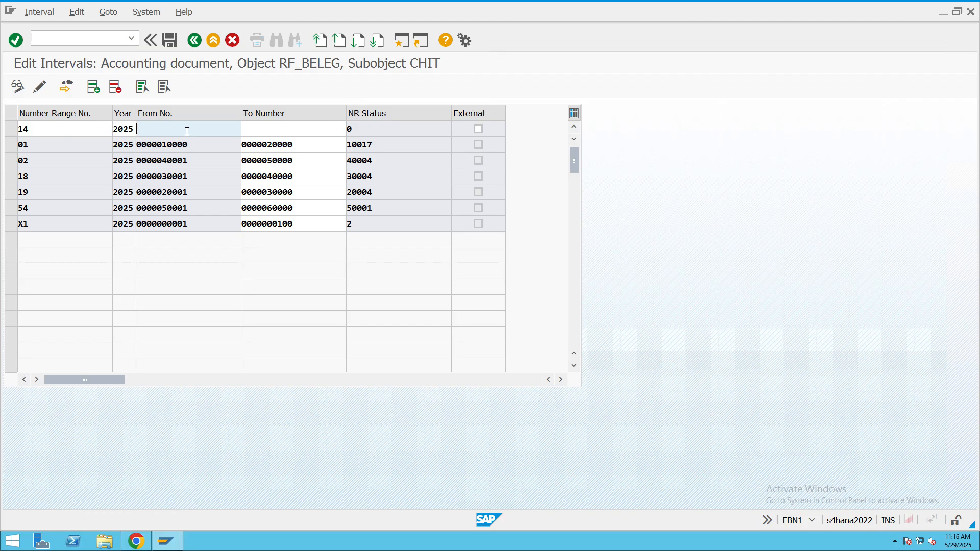
{"action": "type", "text": "60001"}
{"action": "left_click", "coordinate": [254, 132]}
{"action": "type", "text": "70000"}
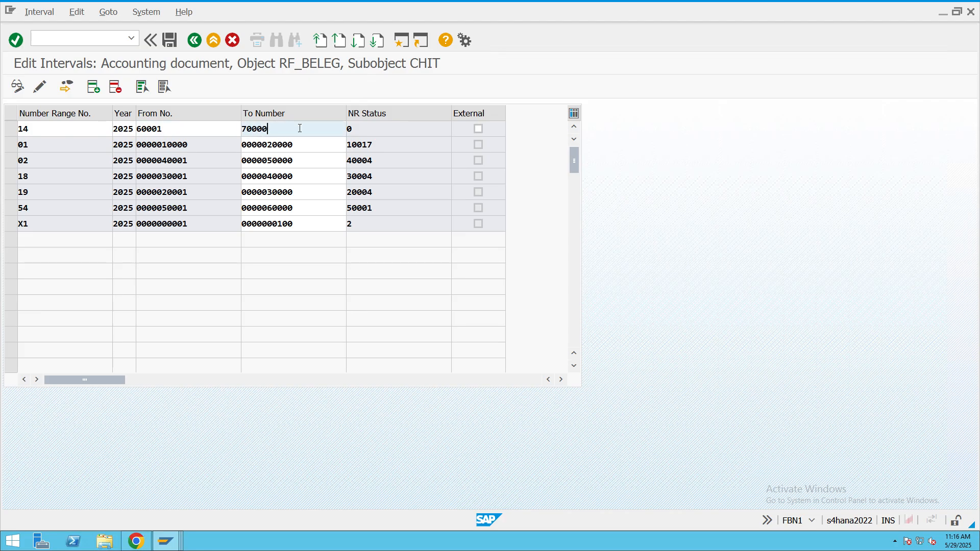
{"action": "left_click", "coordinate": [171, 41]}
{"action": "left_click", "coordinate": [387, 439]}
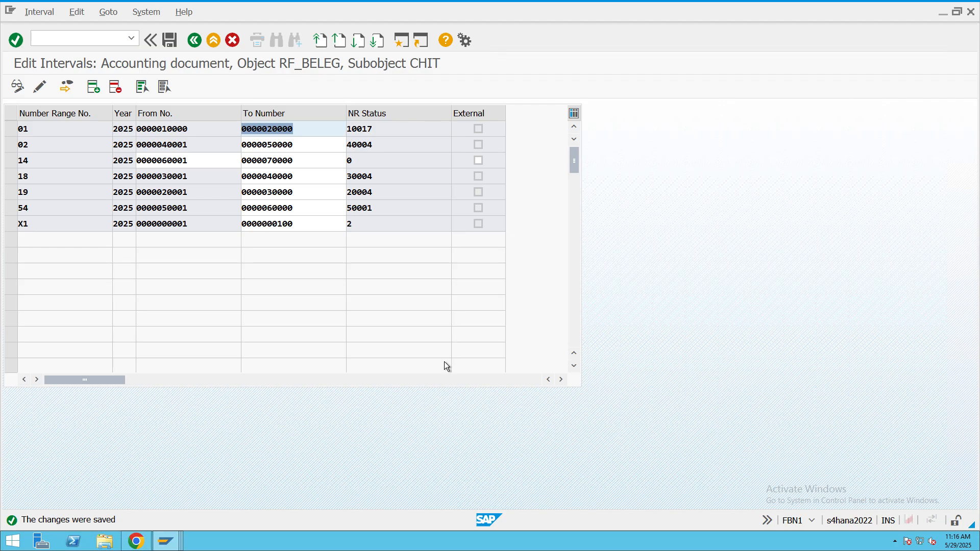
- Close the SAP windows for field status variants, G/L account display, accounting configuration and document types
{"action": "mouse_move", "coordinate": [166, 541]}
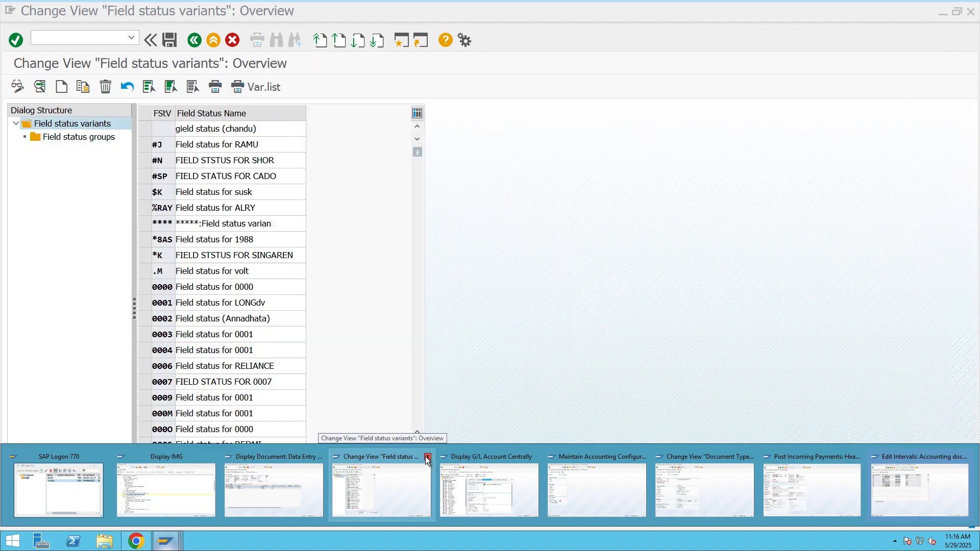
{"action": "left_click", "coordinate": [428, 457]}
{"action": "left_click", "coordinate": [441, 456]}
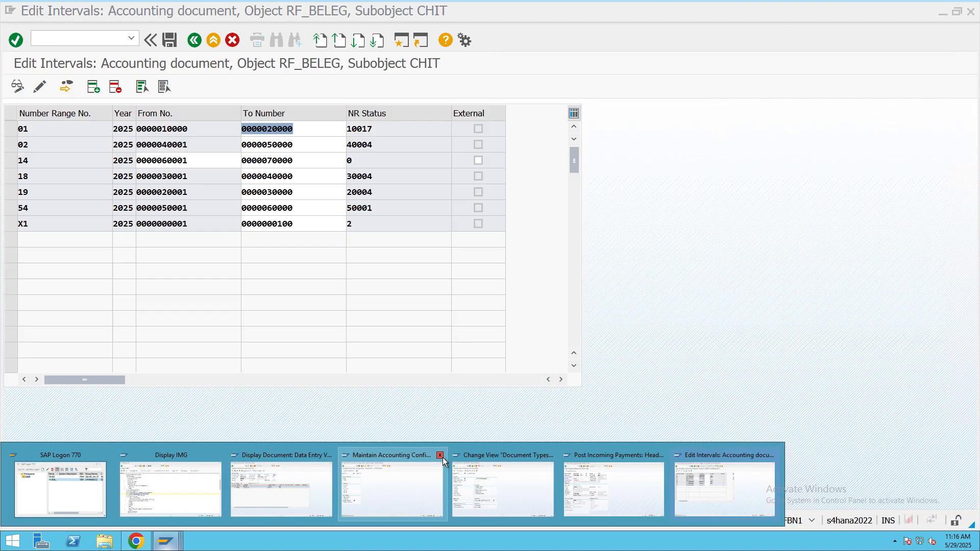
{"action": "left_click", "coordinate": [440, 455]}
{"action": "left_click", "coordinate": [439, 454]}
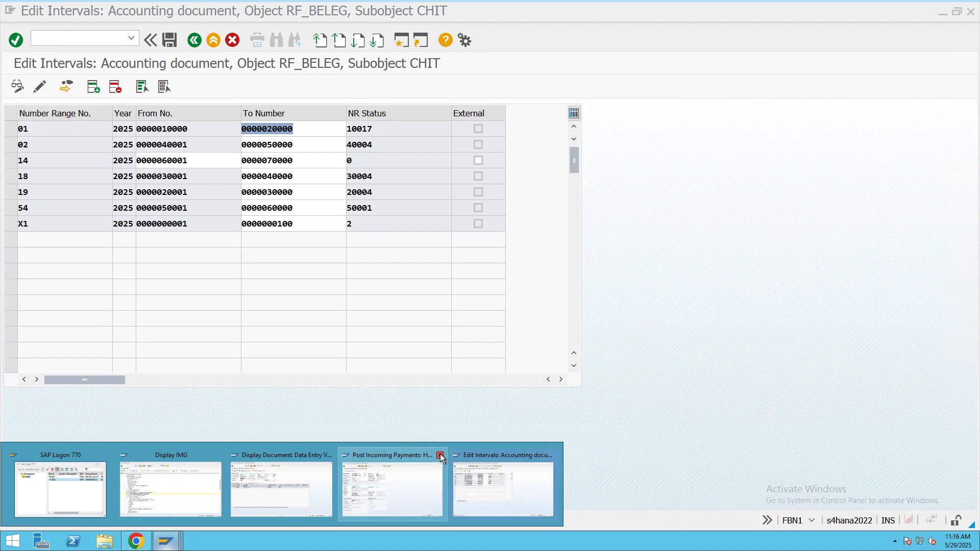
- Return to the incoming payment entry, try to confirm its data, and copy the open item customer account number
{"action": "left_click", "coordinate": [398, 475]}
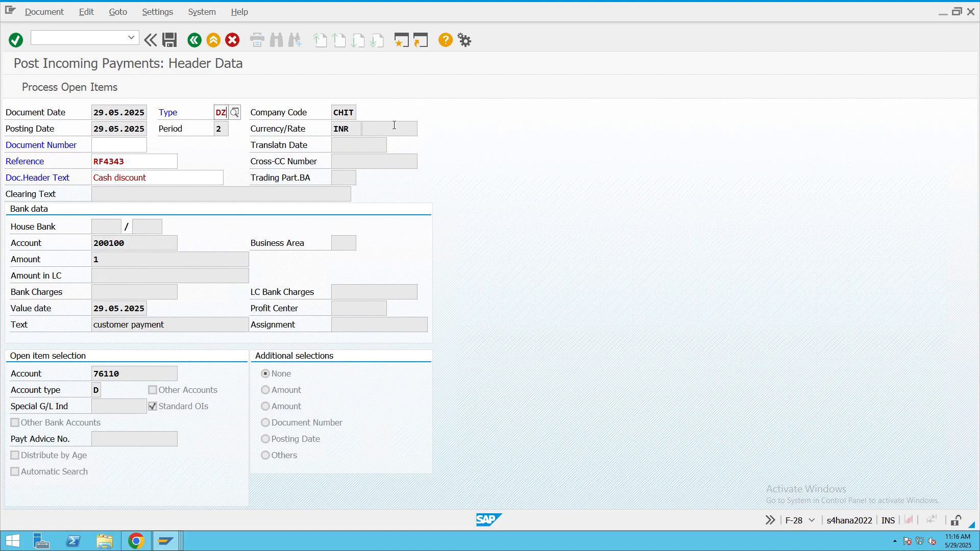
{"action": "key", "text": "Return"}
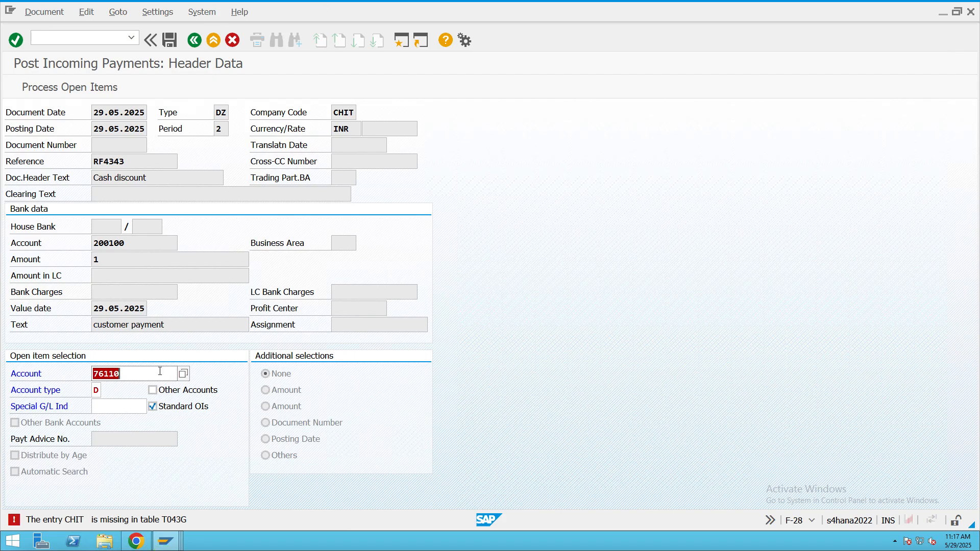
{"action": "left_click_drag", "start_coordinate": [129, 373], "coordinate": [93, 374]}
{"action": "key", "text": "ctrl+c"}
{"action": "left_click", "coordinate": [94, 373]}
- Open an additional SAP session and start transaction BP for business partner maintenance
{"action": "mouse_move", "coordinate": [132, 3]}
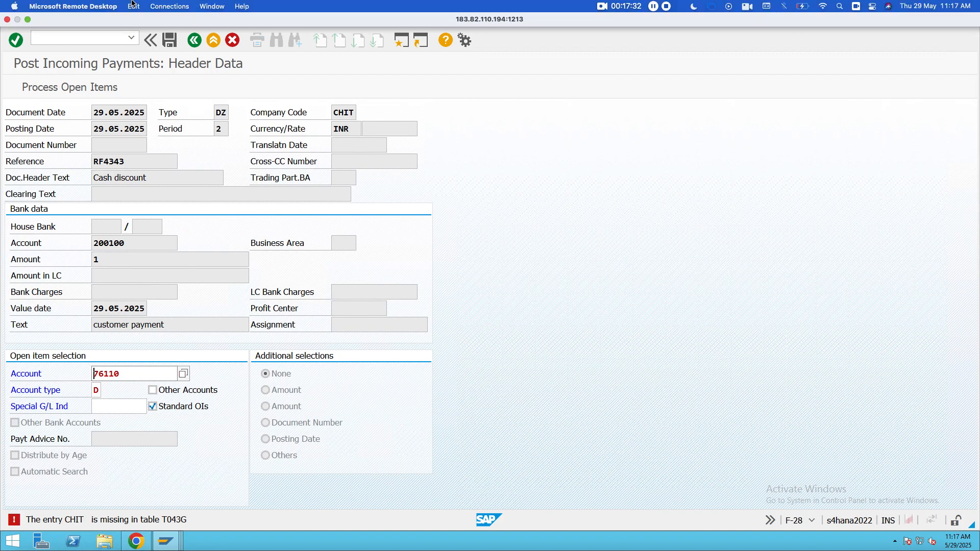
{"action": "left_click", "coordinate": [402, 44]}
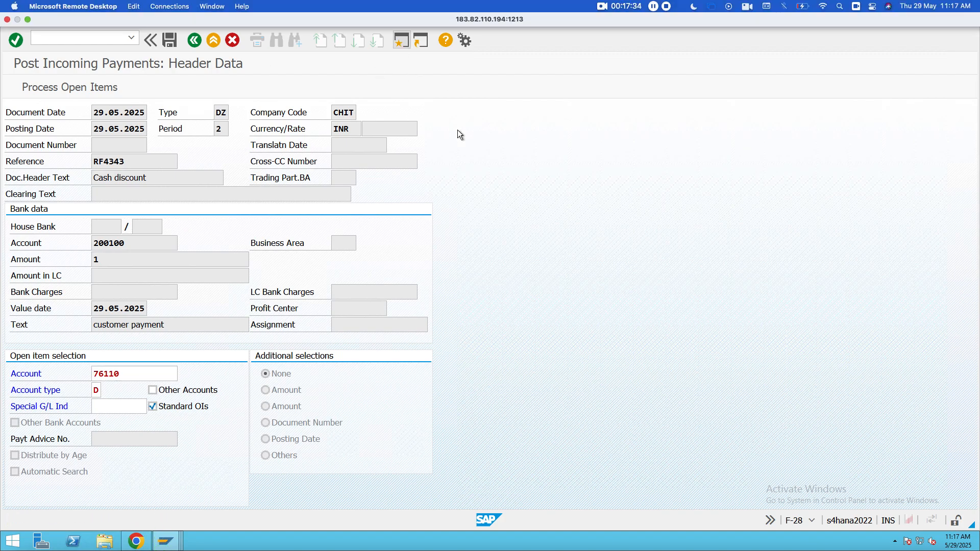
{"action": "type", "text": "bp"}
{"action": "key", "text": "Return"}
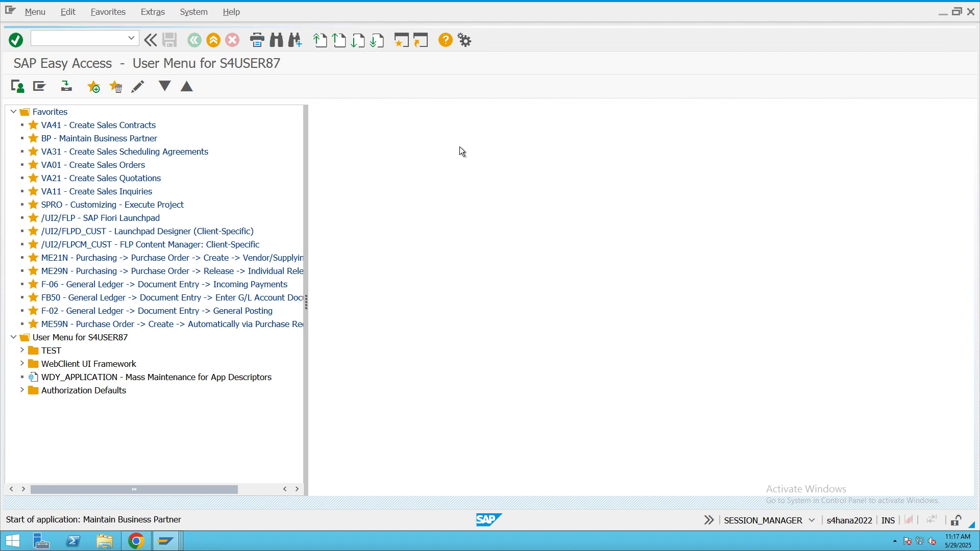
- Search for persons by R/3 Customer Number using the customer's account number
{"action": "left_click", "coordinate": [308, 162]}
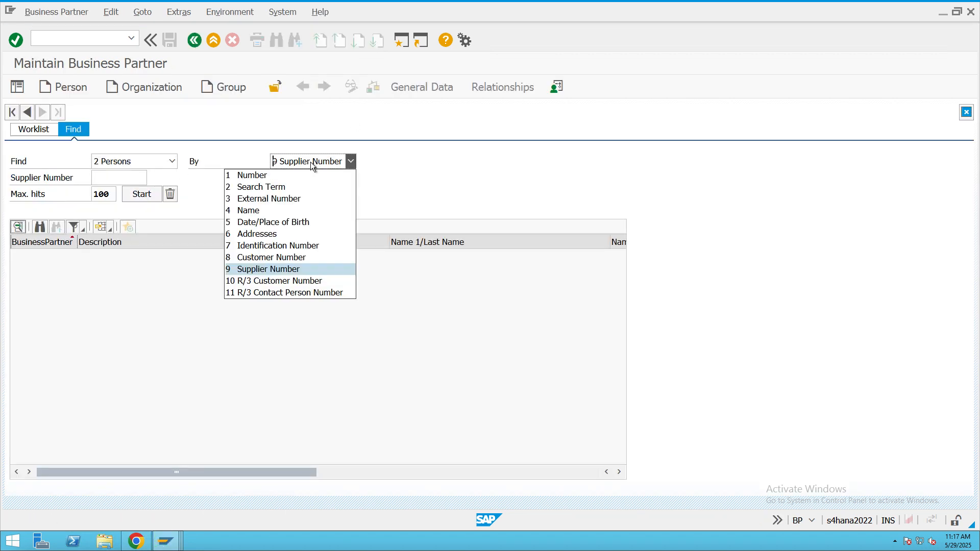
{"action": "left_click", "coordinate": [285, 279]}
{"action": "left_click", "coordinate": [117, 180]}
{"action": "type", "text": "76110"}
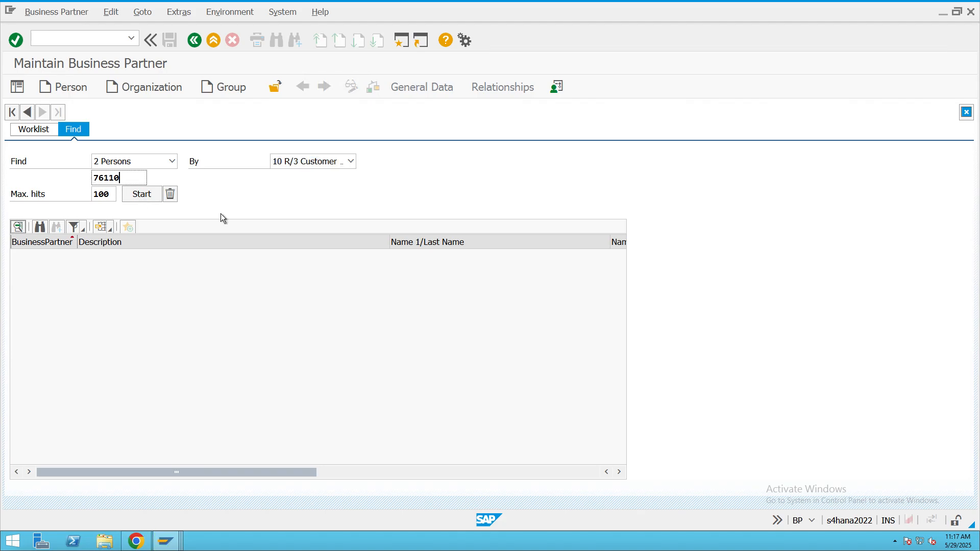
{"action": "left_click", "coordinate": [161, 161]}
{"action": "left_click", "coordinate": [161, 161]}
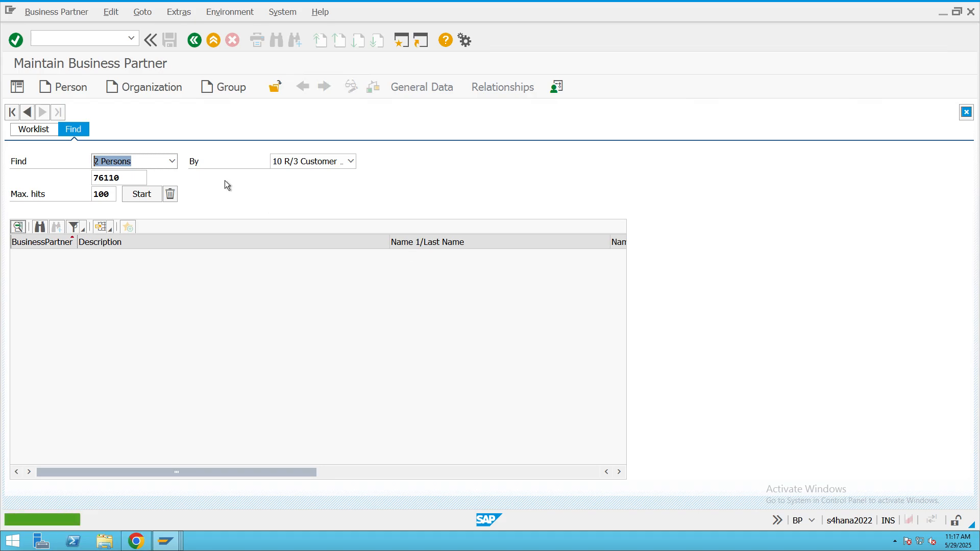
- Search for organizations by business partner number using the customer's account number
{"action": "left_click", "coordinate": [173, 161]}
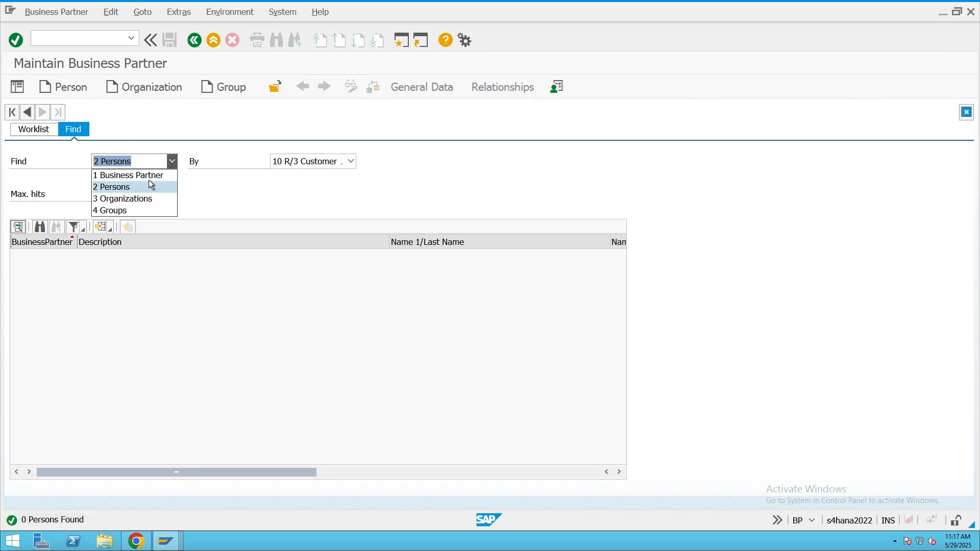
{"action": "left_click", "coordinate": [135, 199]}
{"action": "left_click", "coordinate": [129, 178]}
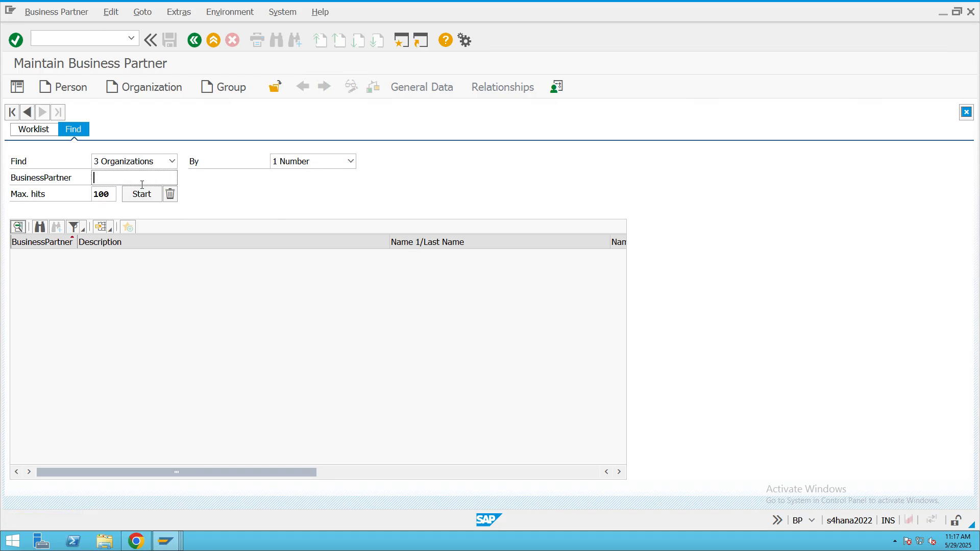
{"action": "type", "text": "76110"}
{"action": "left_click", "coordinate": [146, 200]}
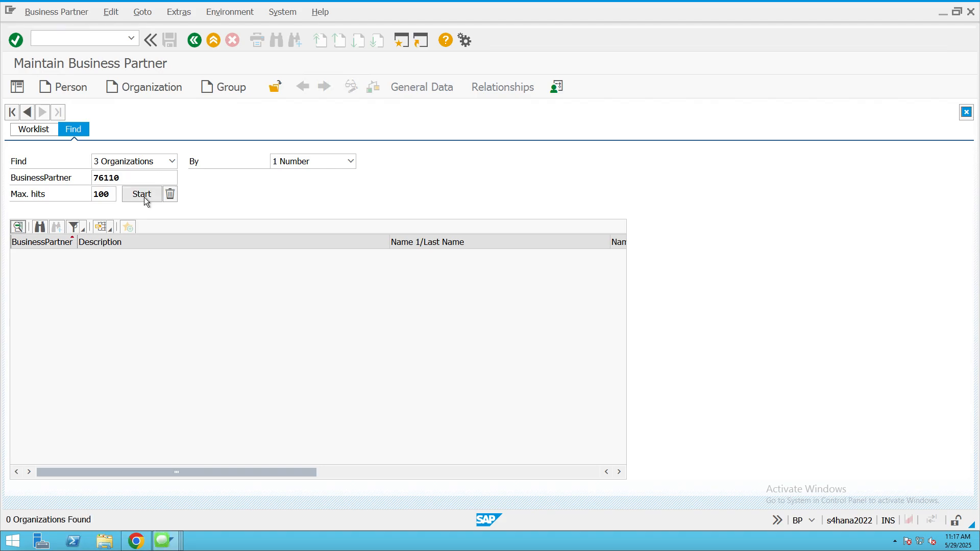
- Try the Customer Number criterion for organizations, and repeat the persons search by R/3 Customer Number with the customer's account number
{"action": "left_click", "coordinate": [154, 161]}
{"action": "left_click", "coordinate": [324, 163]}
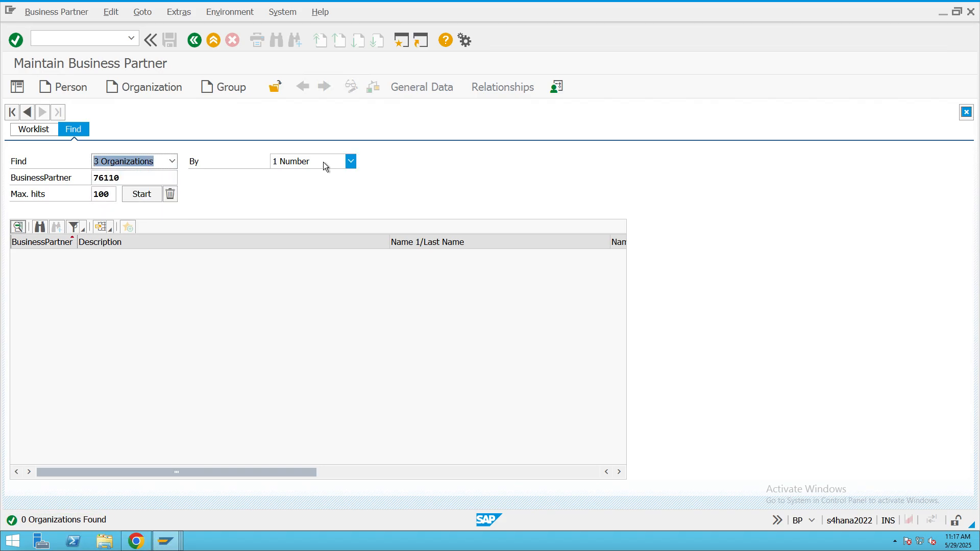
{"action": "left_click", "coordinate": [333, 161]}
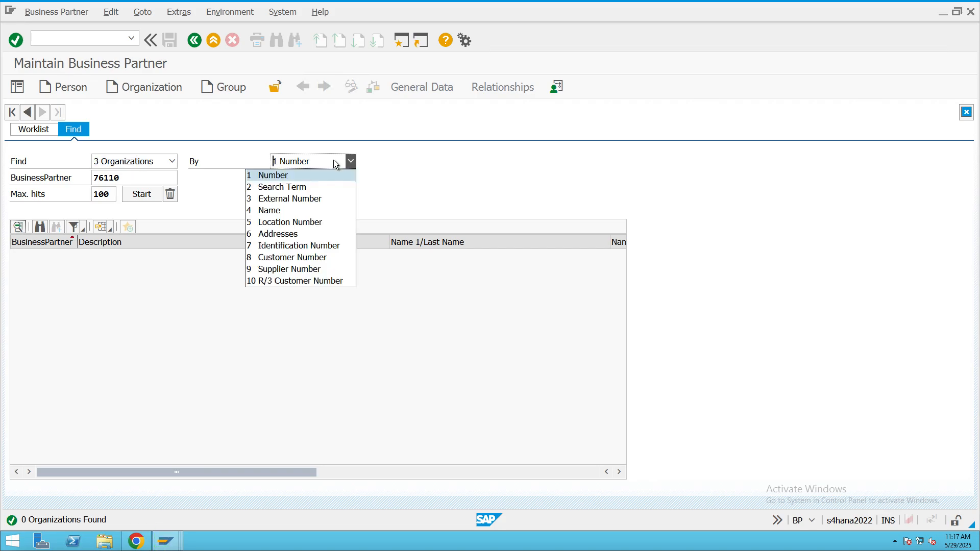
{"action": "left_click", "coordinate": [285, 258]}
{"action": "left_click", "coordinate": [172, 161]}
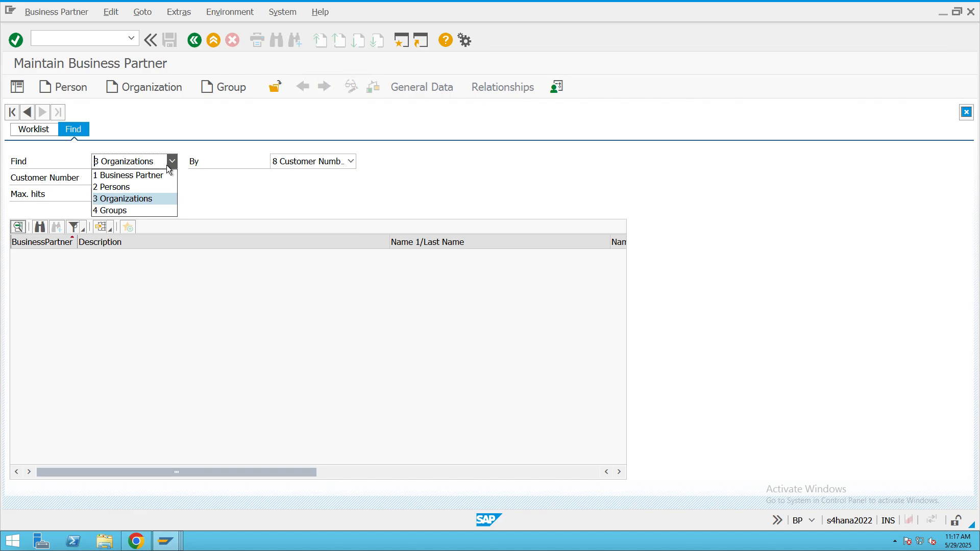
{"action": "left_click", "coordinate": [130, 187]}
{"action": "key", "text": "ctrl+v"}
{"action": "left_click", "coordinate": [145, 194]}
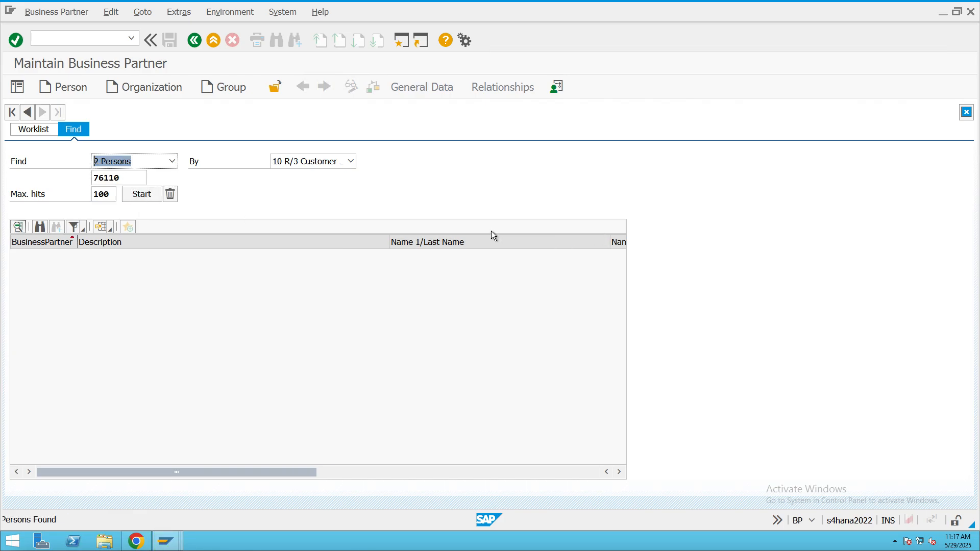
{"action": "left_click", "coordinate": [151, 201]}
{"action": "left_click", "coordinate": [149, 195]}
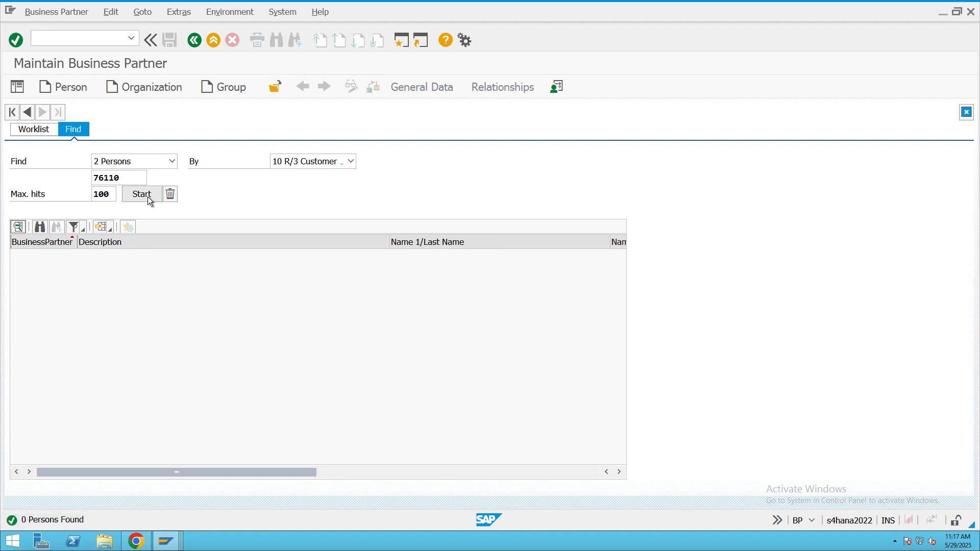
{"action": "left_click", "coordinate": [137, 177]}
- Return to the incoming payment, look up customers in company code CHIT without a customer number restriction, and choose the invoiced customer again
{"action": "left_click", "coordinate": [176, 539]}
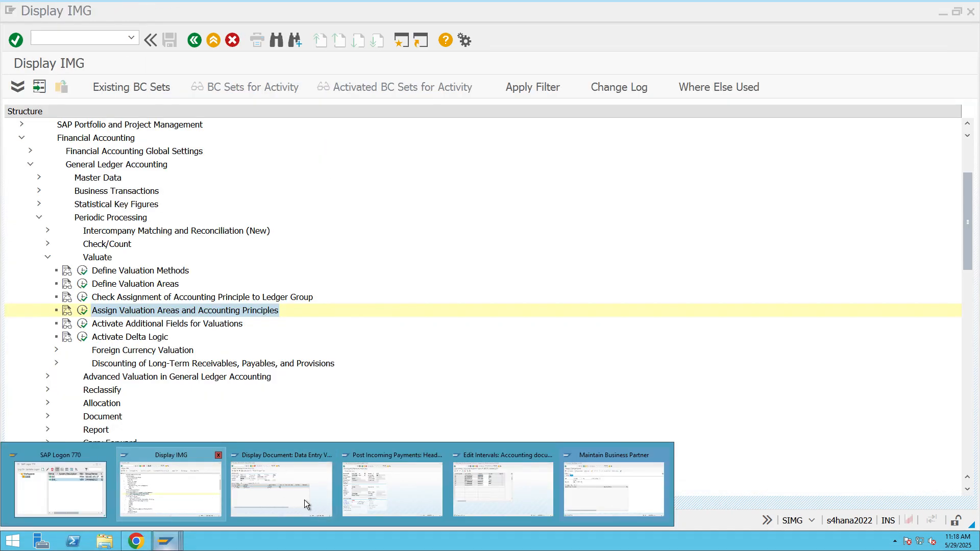
{"action": "left_click", "coordinate": [393, 488]}
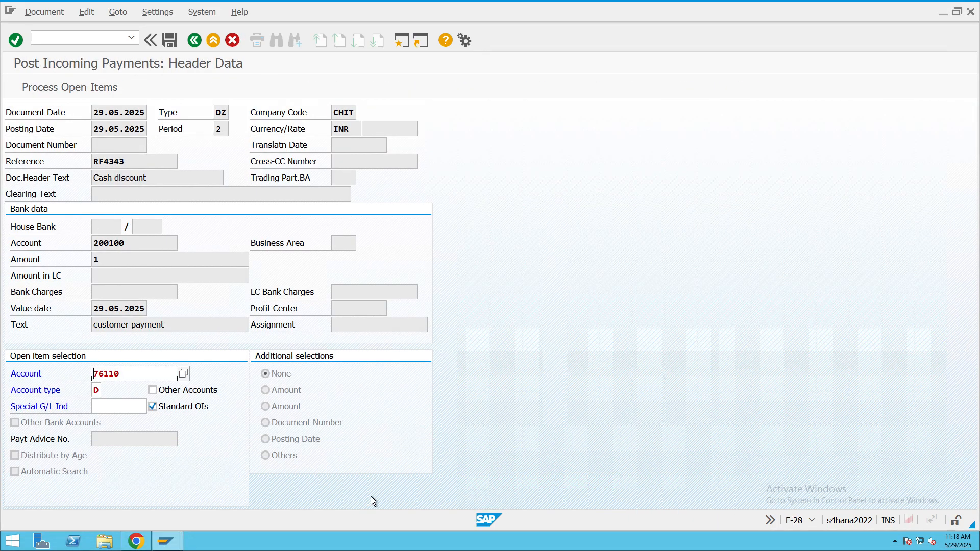
{"action": "left_click", "coordinate": [183, 374]}
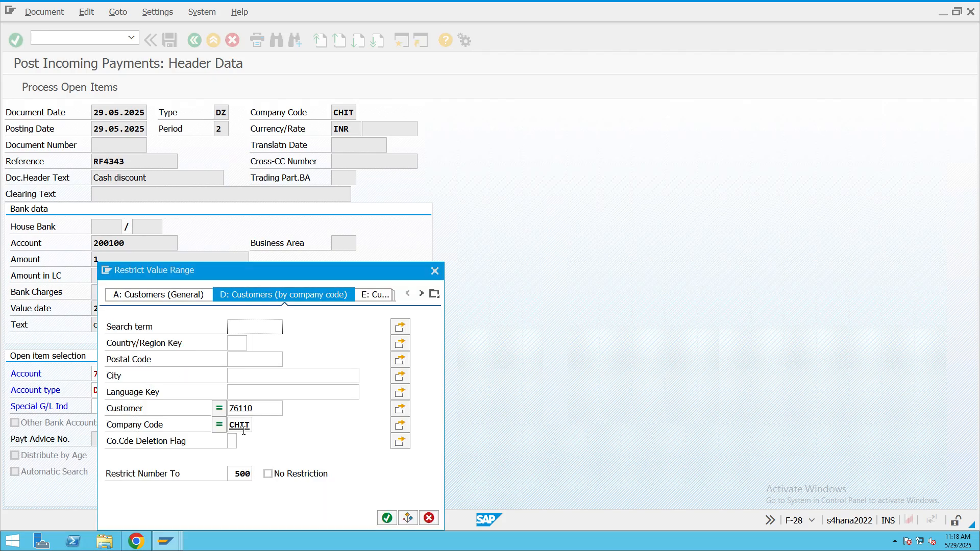
{"action": "left_click_drag", "start_coordinate": [256, 408], "coordinate": [204, 405]}
{"action": "left_click", "coordinate": [357, 447]}
{"action": "left_click", "coordinate": [386, 518]}
{"action": "double_click", "coordinate": [259, 435]}
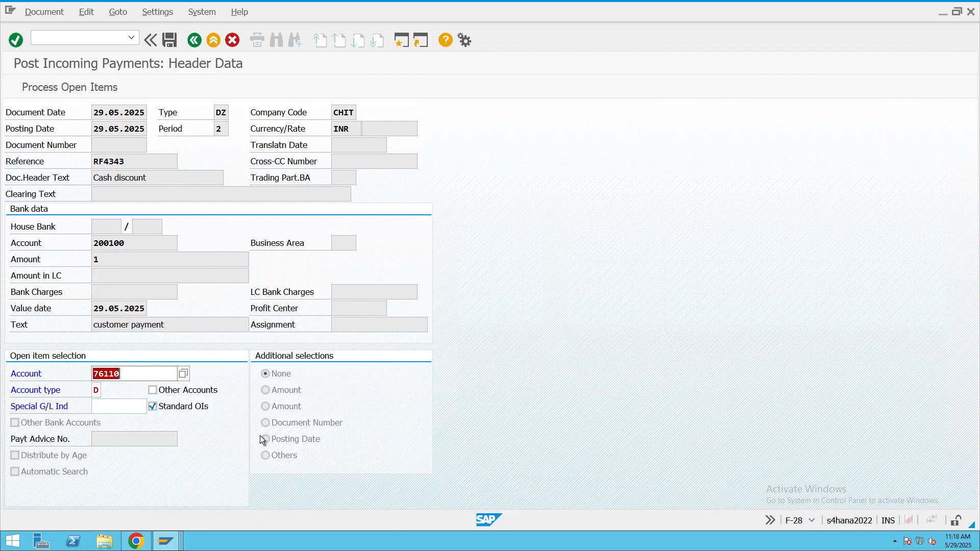
- Go back to business partner maintenance and rerun the persons search by R/3 Customer Number
{"action": "mouse_move", "coordinate": [165, 540]}
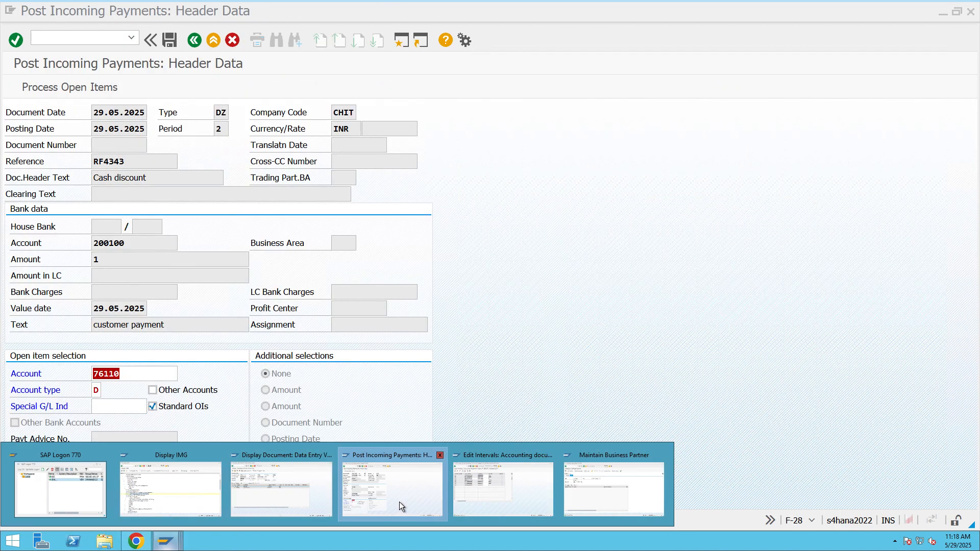
{"action": "left_click", "coordinate": [399, 501]}
{"action": "left_click", "coordinate": [166, 541]}
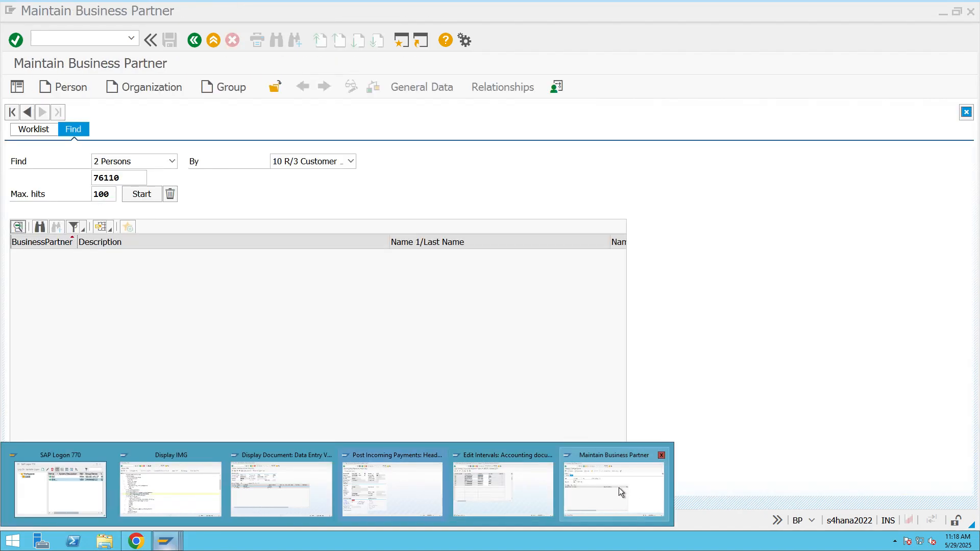
{"action": "left_click", "coordinate": [618, 488]}
{"action": "left_click_drag", "start_coordinate": [141, 178], "coordinate": [69, 175]}
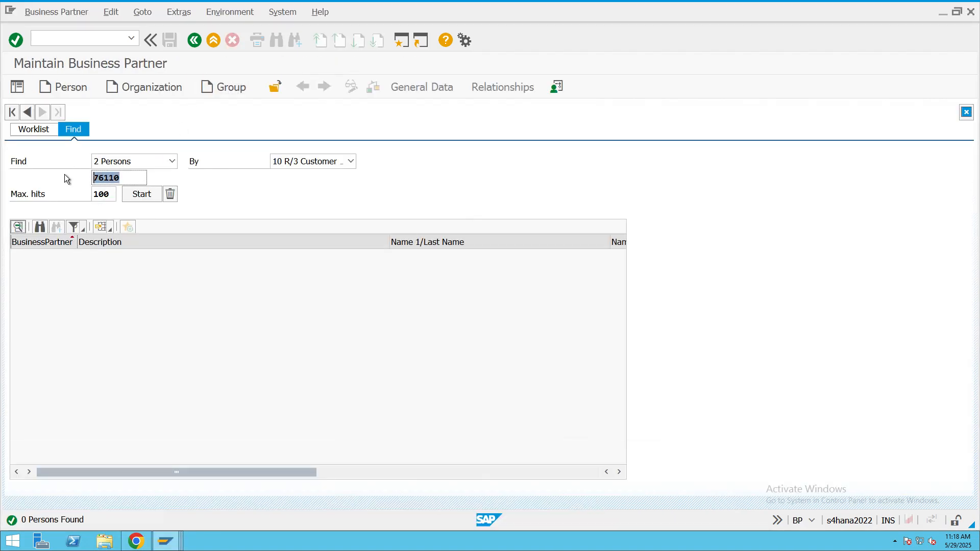
{"action": "left_click", "coordinate": [145, 198]}
{"action": "left_click", "coordinate": [144, 197]}
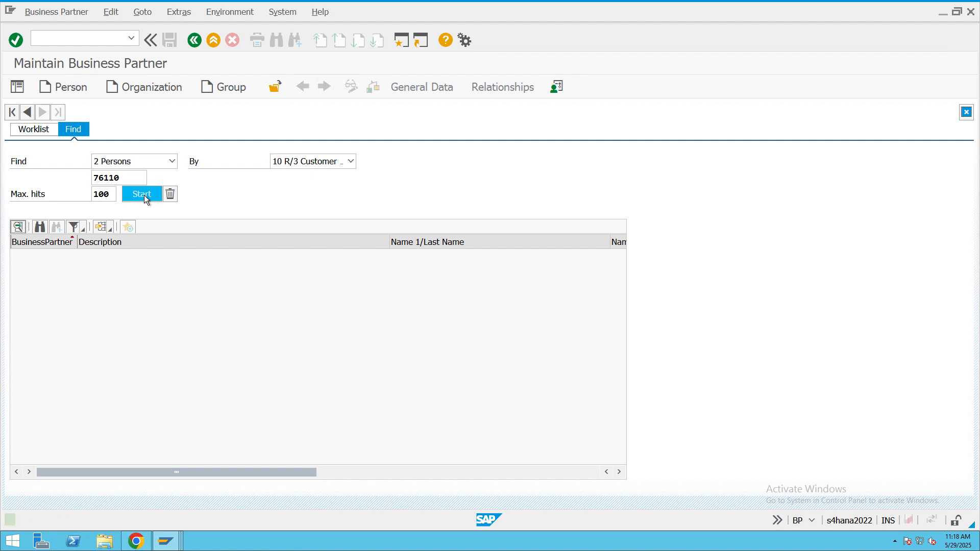
- Search for persons by Customer Number with the customer's account number and open the matching business partner
{"action": "left_click", "coordinate": [326, 166]}
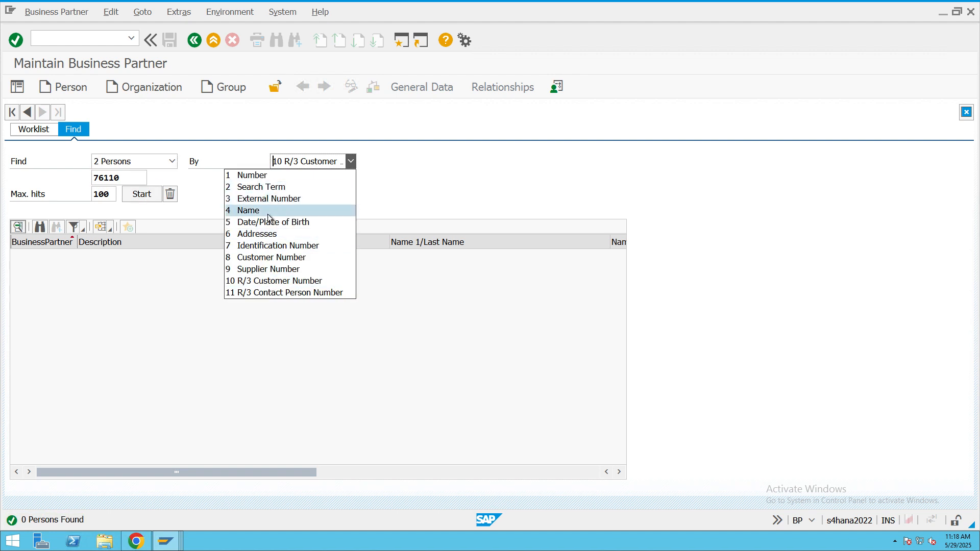
{"action": "left_click", "coordinate": [271, 258]}
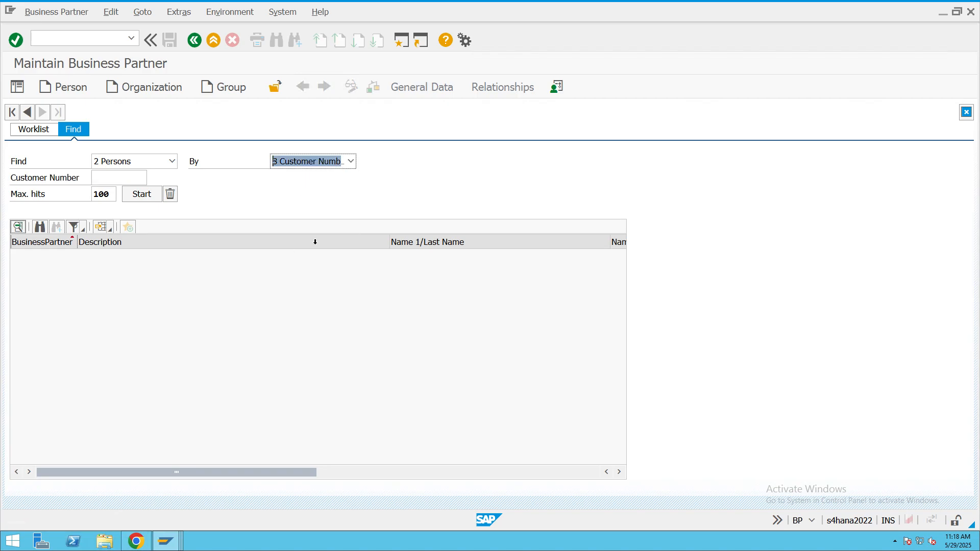
{"action": "left_click", "coordinate": [117, 182]}
{"action": "type", "text": "76110"}
{"action": "left_click", "coordinate": [145, 195]}
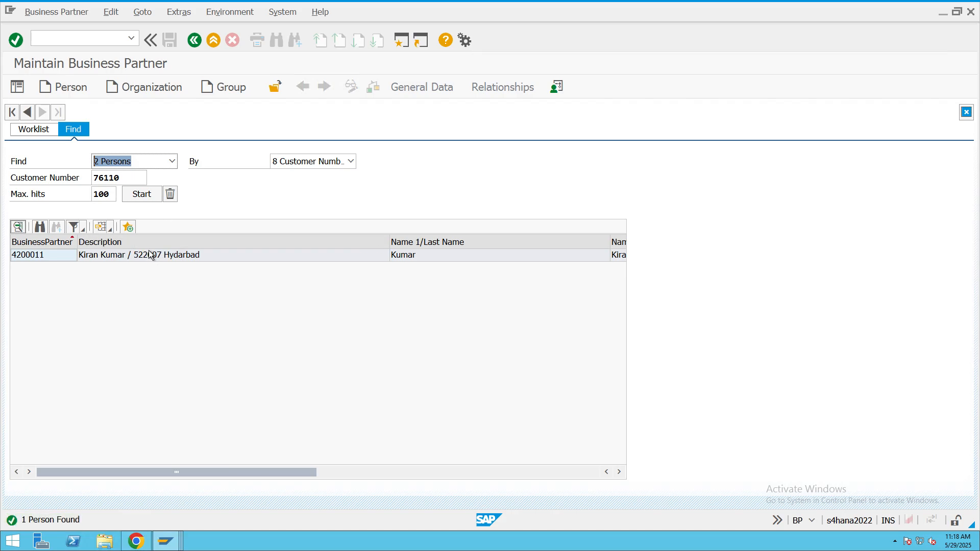
{"action": "double_click", "coordinate": [145, 255]}
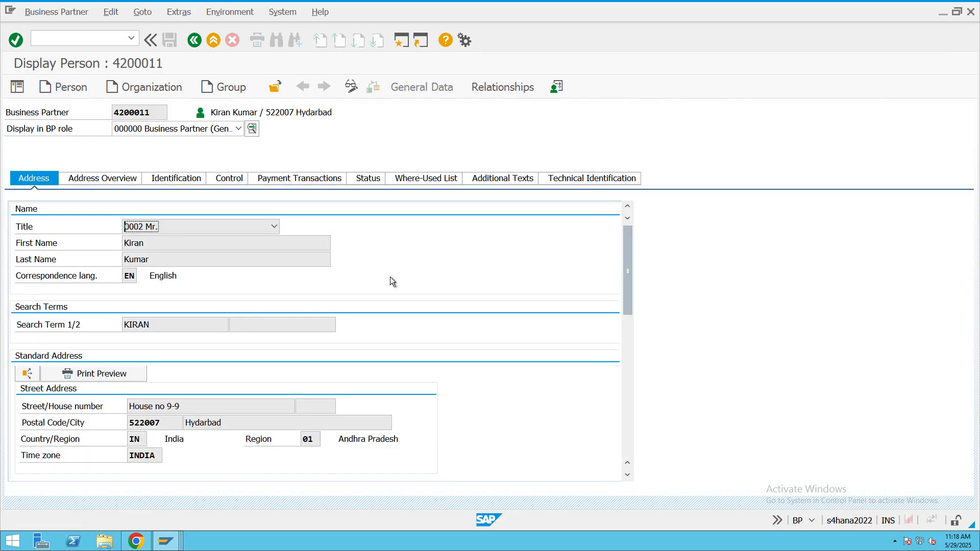
- Switch the business partner to change mode, assign the role FICIN2 FI CUST OF IN12, and open its company code data
{"action": "left_click", "coordinate": [351, 86]}
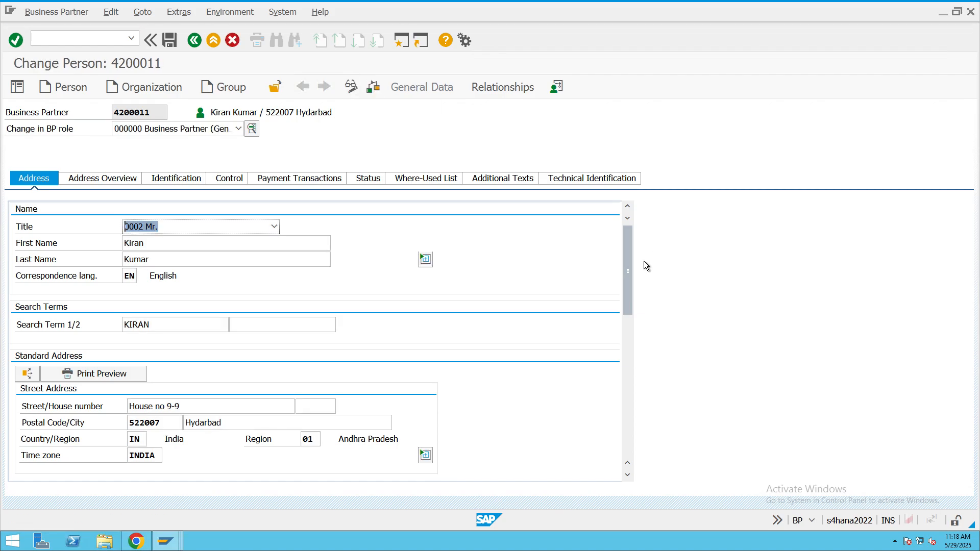
{"action": "left_click", "coordinate": [235, 130]}
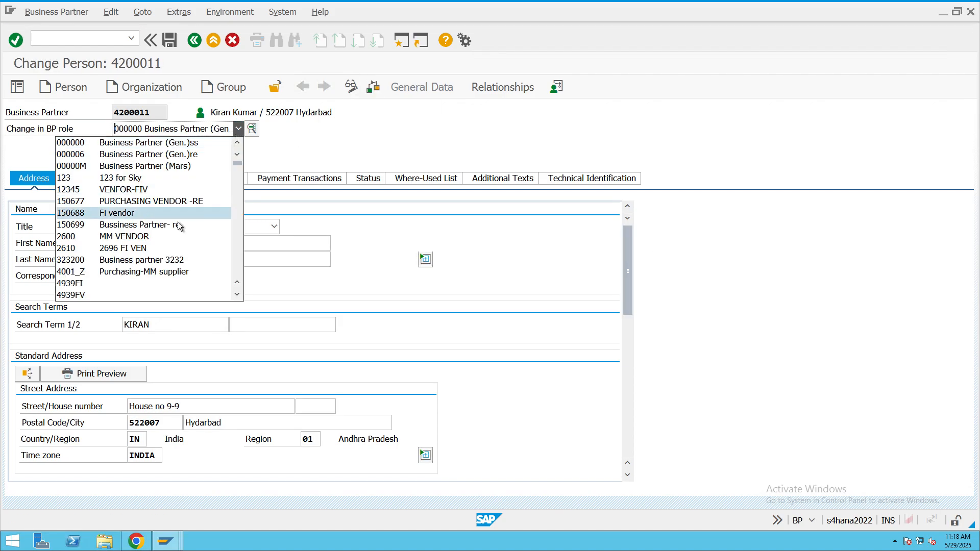
{"action": "scroll", "coordinate": [155, 258], "scroll_direction": "down", "scroll_amount": 5}
{"action": "scroll", "coordinate": [155, 258], "scroll_direction": "down", "scroll_amount": 5}
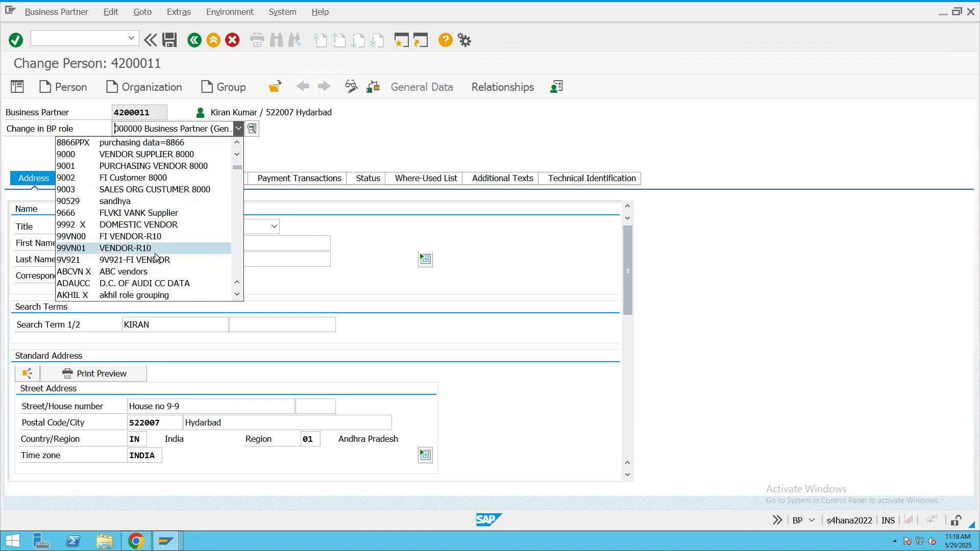
{"action": "scroll", "coordinate": [156, 258], "scroll_direction": "down", "scroll_amount": 3}
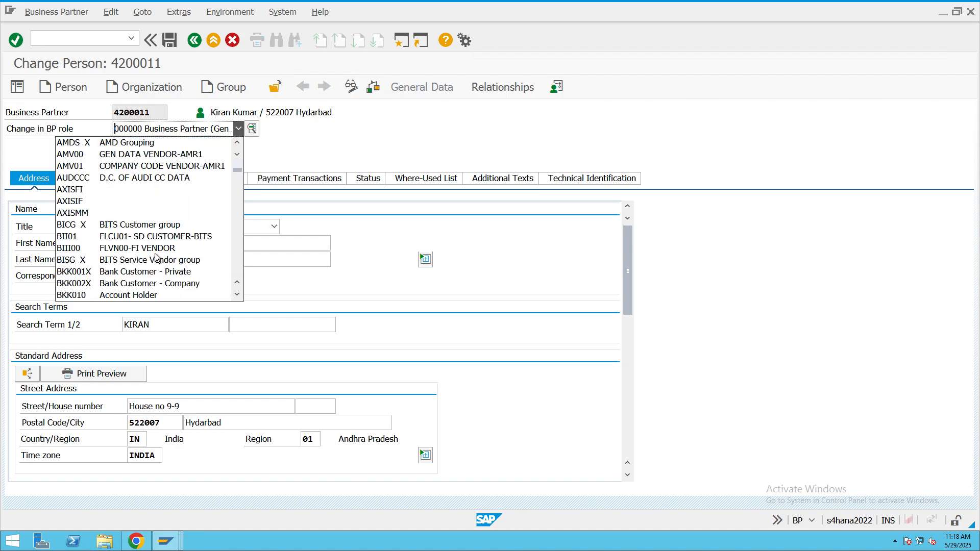
{"action": "scroll", "coordinate": [156, 257], "scroll_direction": "down", "scroll_amount": 5}
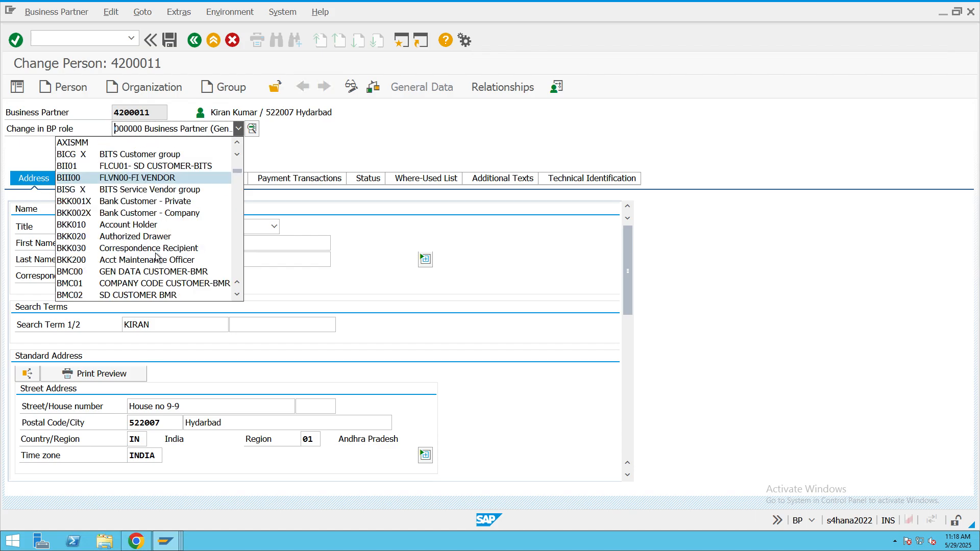
{"action": "scroll", "coordinate": [155, 257], "scroll_direction": "down", "scroll_amount": 4}
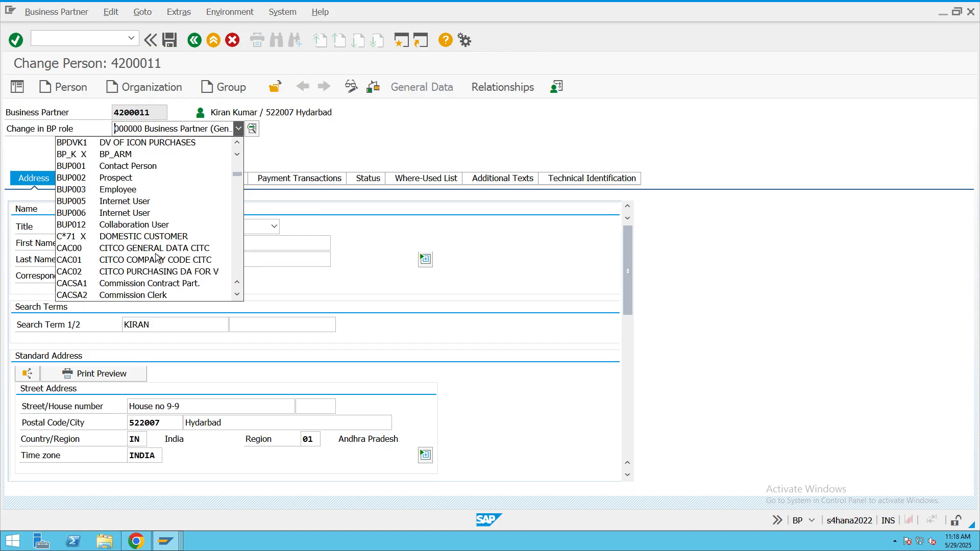
{"action": "scroll", "coordinate": [156, 258], "scroll_direction": "down", "scroll_amount": 3}
{"action": "scroll", "coordinate": [155, 256], "scroll_direction": "down", "scroll_amount": 5}
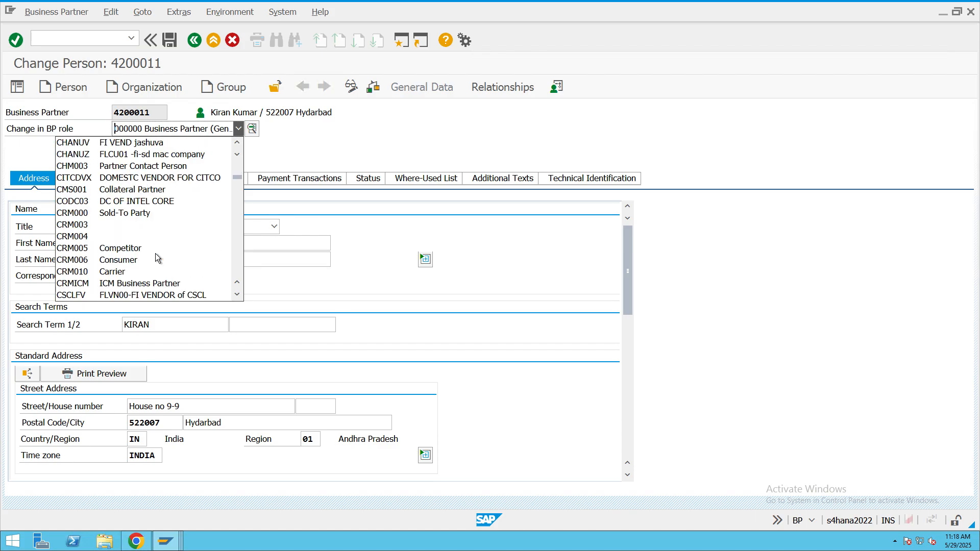
{"action": "scroll", "coordinate": [155, 257], "scroll_direction": "down", "scroll_amount": 2}
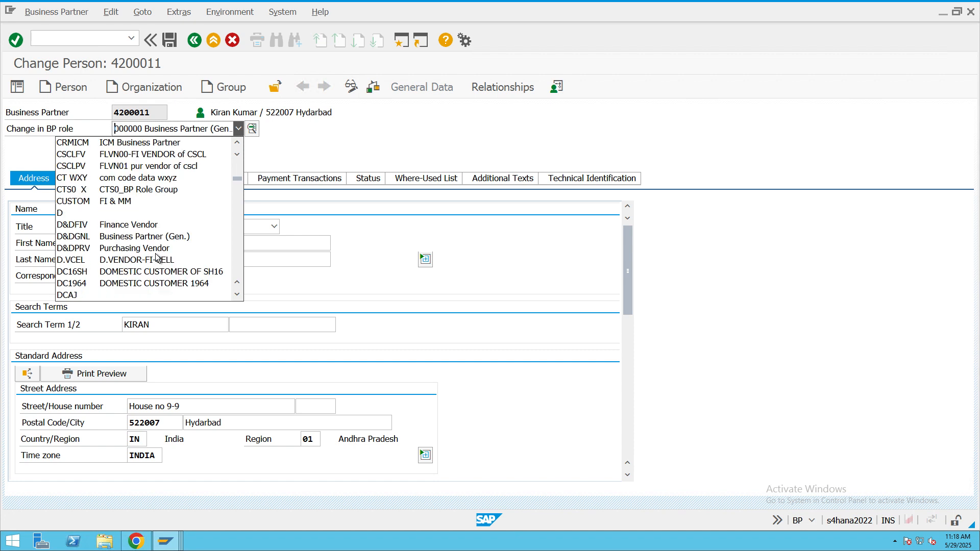
{"action": "scroll", "coordinate": [155, 258], "scroll_direction": "down", "scroll_amount": 6}
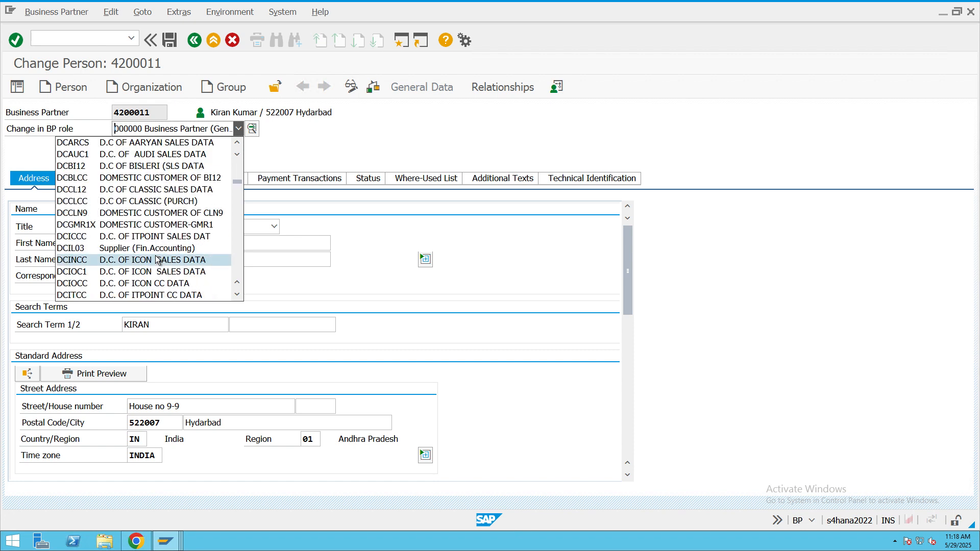
{"action": "scroll", "coordinate": [157, 261], "scroll_direction": "down", "scroll_amount": 9}
{"action": "scroll", "coordinate": [167, 263], "scroll_direction": "down", "scroll_amount": 9}
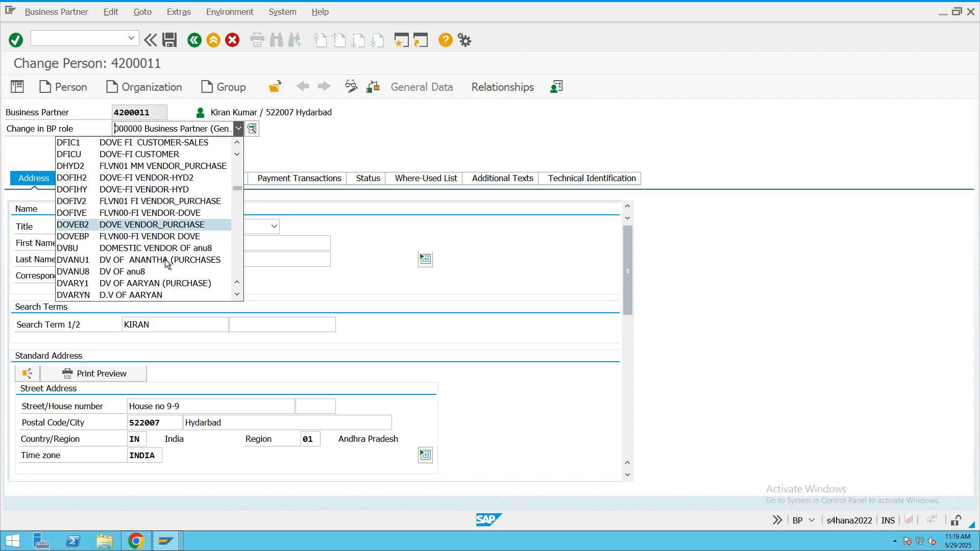
{"action": "scroll", "coordinate": [165, 262], "scroll_direction": "down", "scroll_amount": 1}
{"action": "scroll", "coordinate": [166, 262], "scroll_direction": "down", "scroll_amount": 3}
{"action": "scroll", "coordinate": [165, 259], "scroll_direction": "down", "scroll_amount": 5}
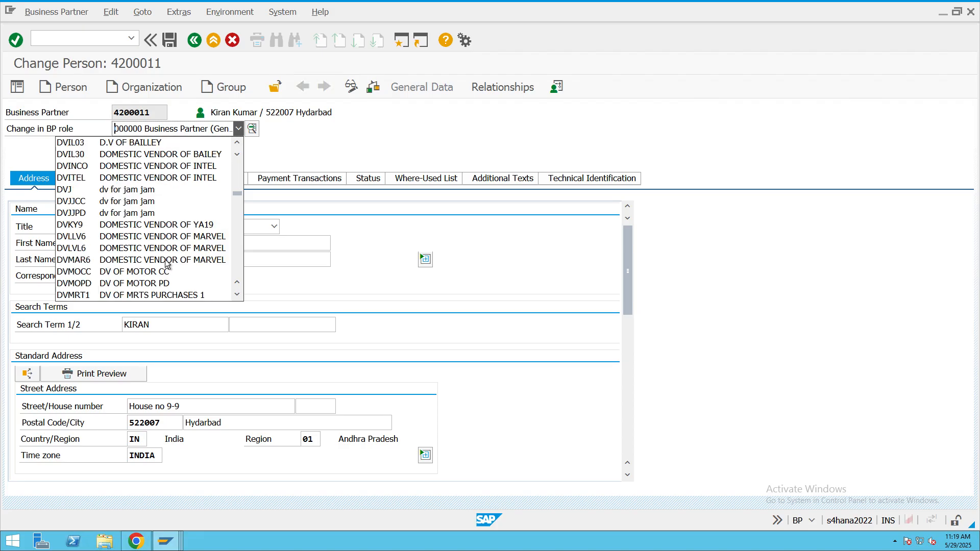
{"action": "scroll", "coordinate": [166, 263], "scroll_direction": "down", "scroll_amount": 1}
{"action": "scroll", "coordinate": [166, 263], "scroll_direction": "down", "scroll_amount": 3}
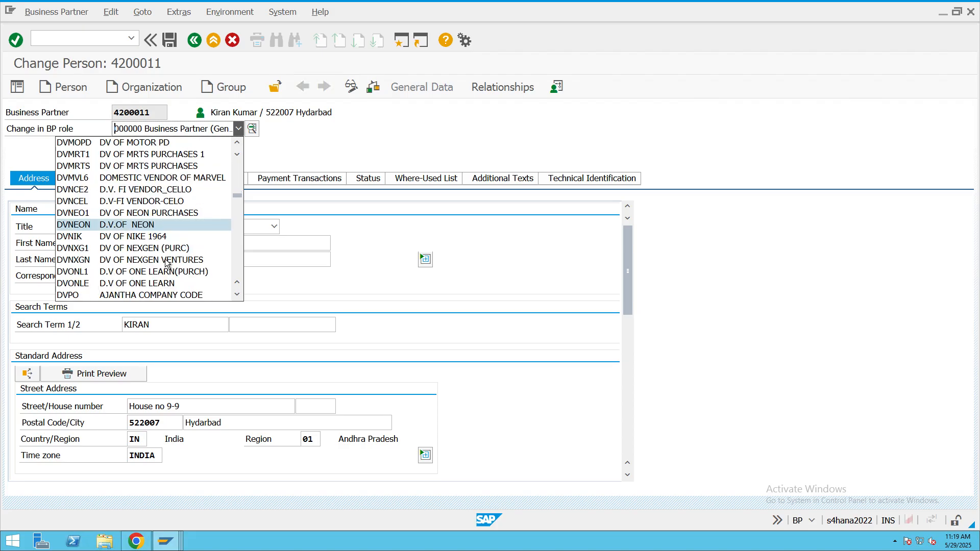
{"action": "scroll", "coordinate": [166, 263], "scroll_direction": "down", "scroll_amount": 5}
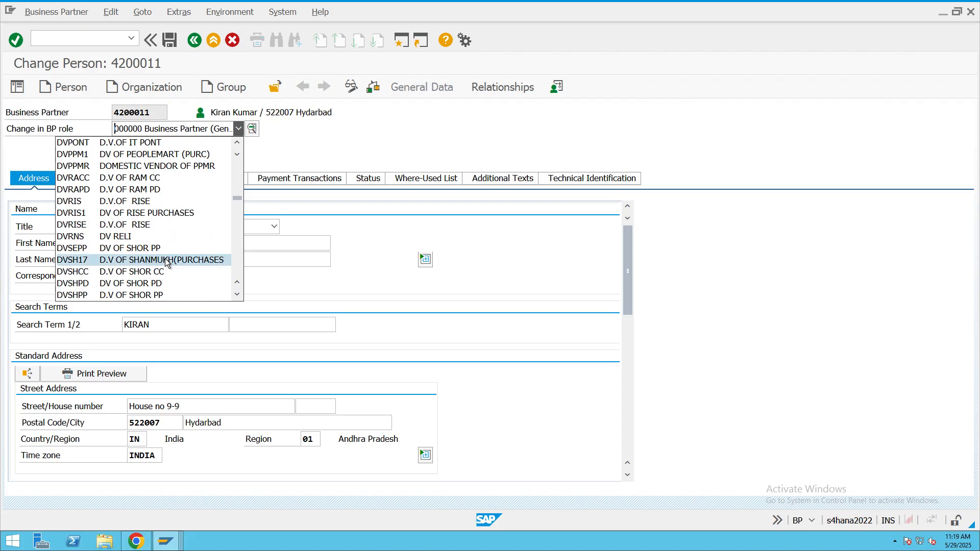
{"action": "scroll", "coordinate": [166, 261], "scroll_direction": "down", "scroll_amount": 6}
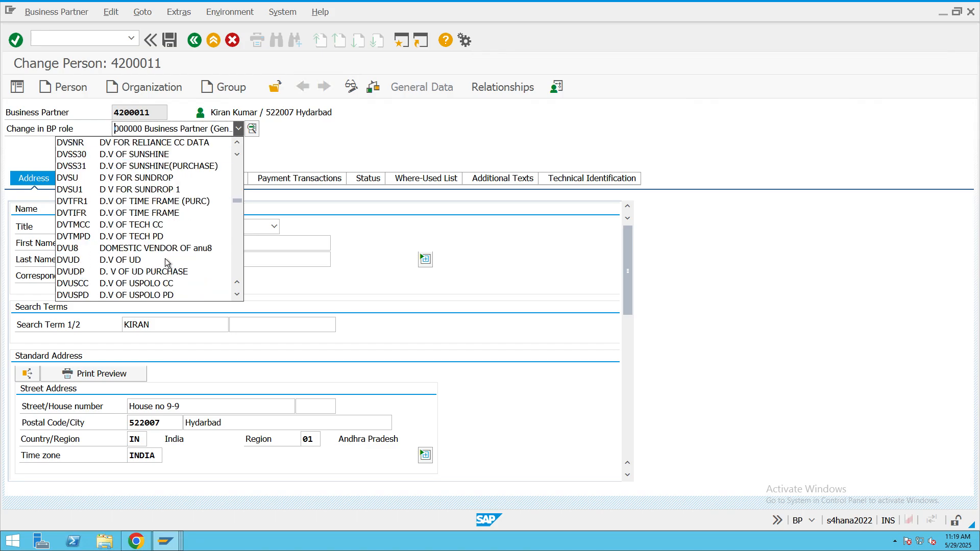
{"action": "scroll", "coordinate": [166, 263], "scroll_direction": "down", "scroll_amount": 4}
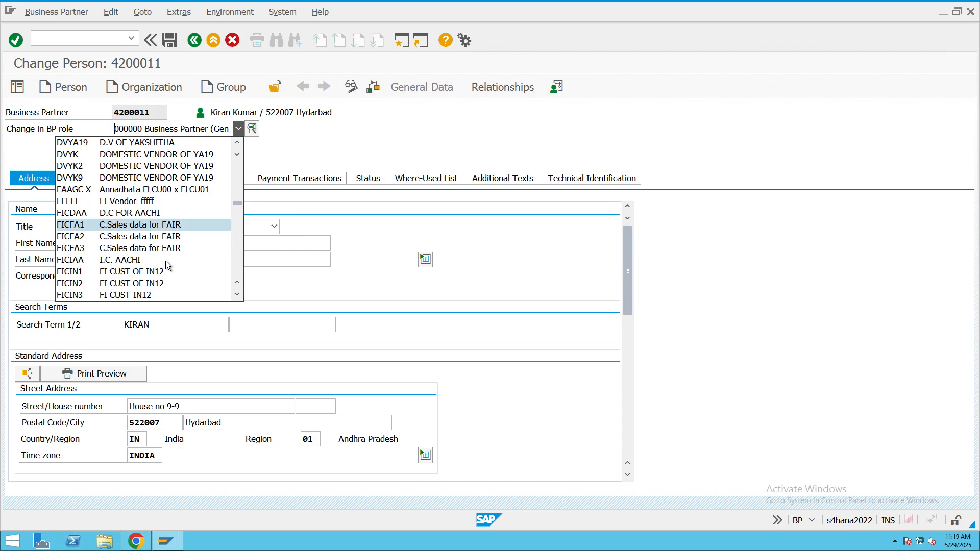
{"action": "left_click", "coordinate": [125, 283]}
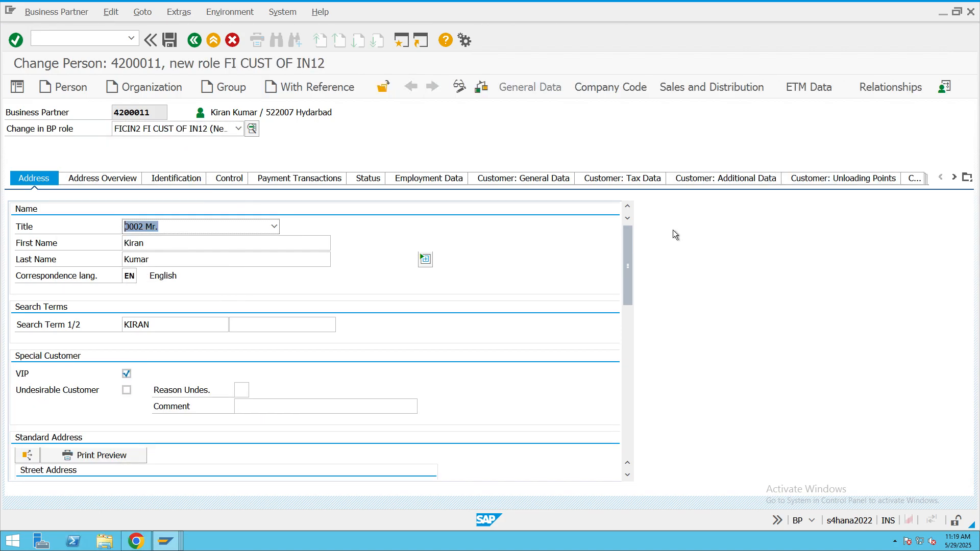
{"action": "left_click", "coordinate": [611, 91]}
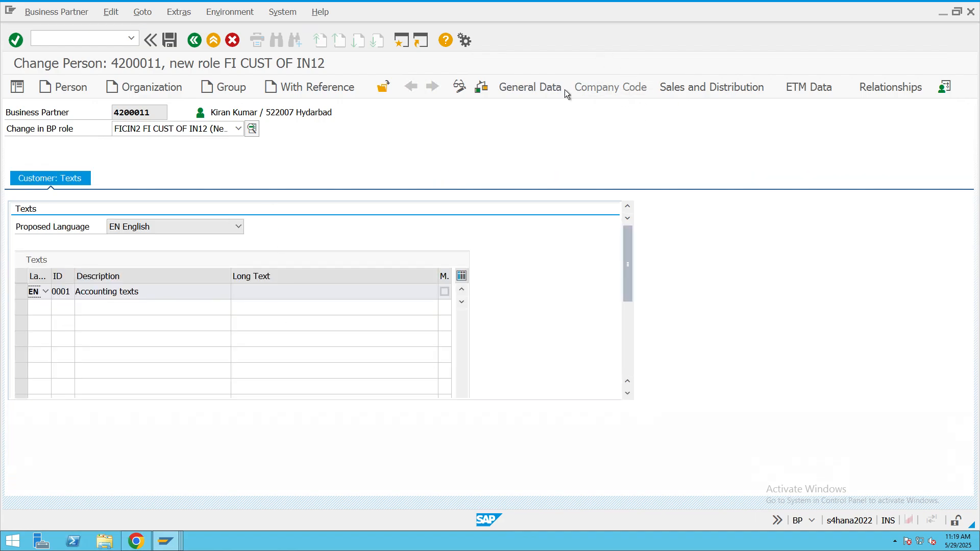
- Change the business partner's role to FICUCE FI CUST OF CELLO, saving the pending changes
{"action": "left_click", "coordinate": [238, 130]}
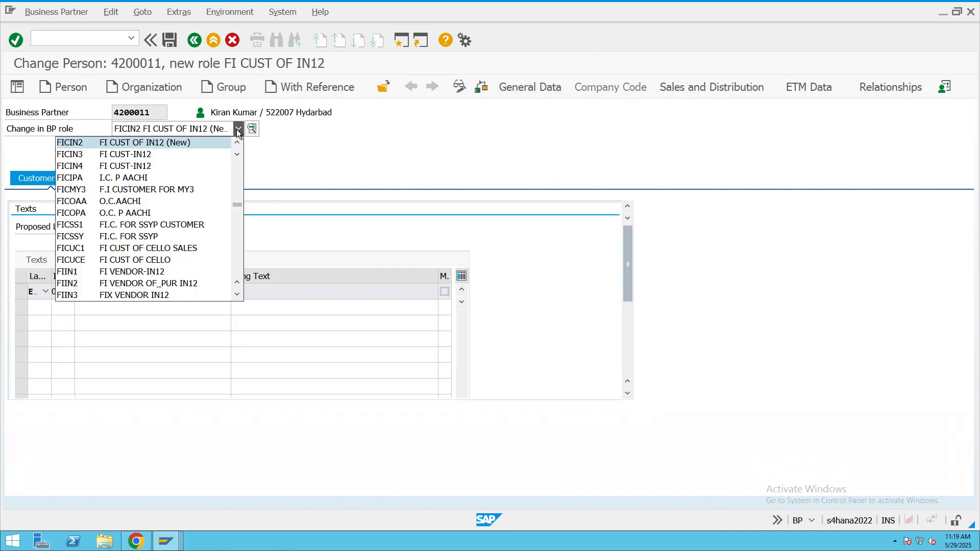
{"action": "left_click", "coordinate": [144, 260]}
{"action": "left_click", "coordinate": [436, 317]}
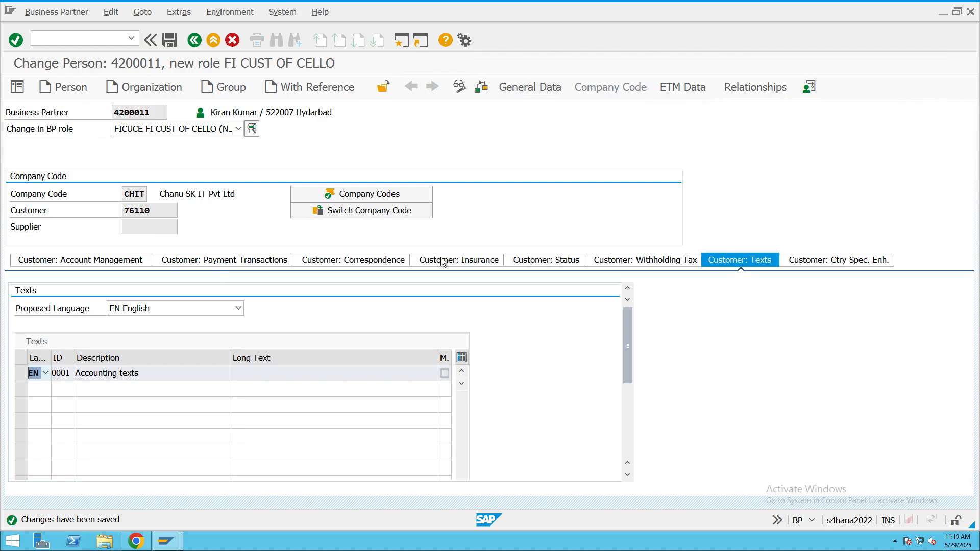
- Set the customer's tolerance group to CHT in the company code CHIT payment data and save the business partner
{"action": "left_click", "coordinate": [120, 260]}
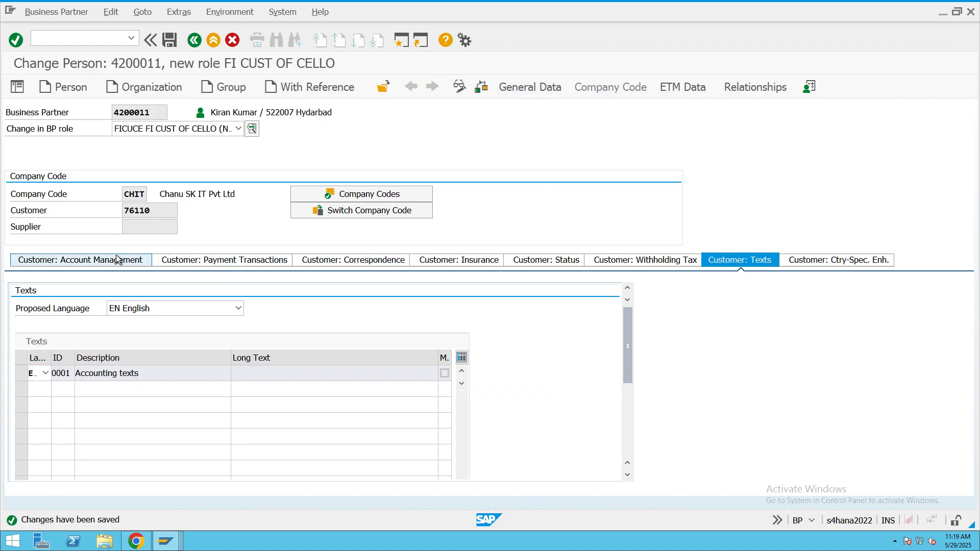
{"action": "left_click", "coordinate": [246, 263]}
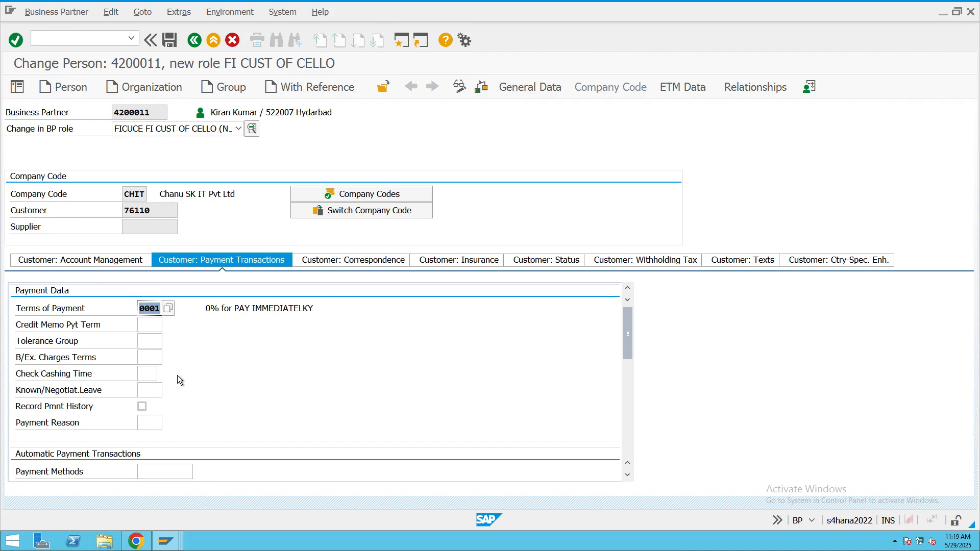
{"action": "scroll", "coordinate": [177, 375], "scroll_direction": "down", "scroll_amount": 3}
{"action": "scroll", "coordinate": [183, 375], "scroll_direction": "up", "scroll_amount": 3}
{"action": "left_click", "coordinate": [145, 341]}
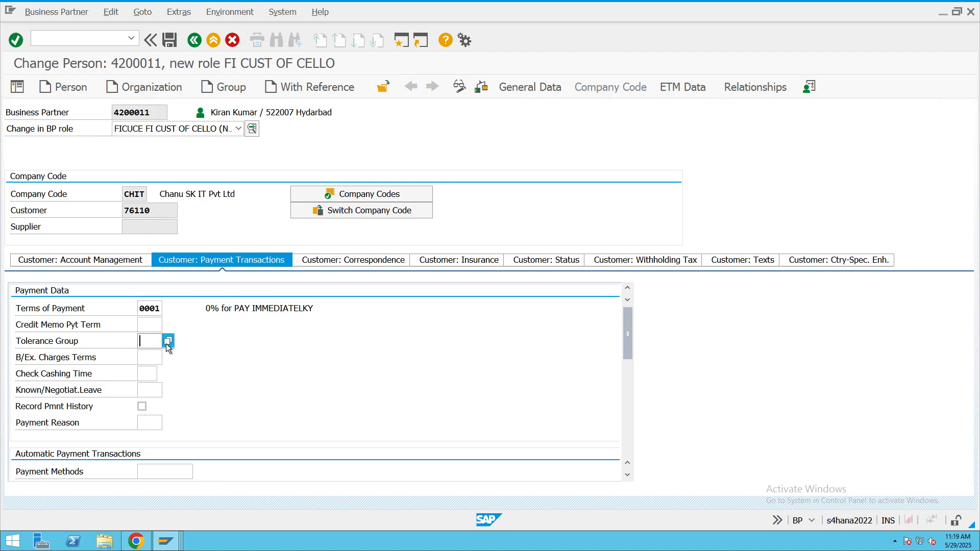
{"action": "left_click", "coordinate": [168, 341]}
{"action": "double_click", "coordinate": [146, 204]}
{"action": "left_click", "coordinate": [173, 41]}
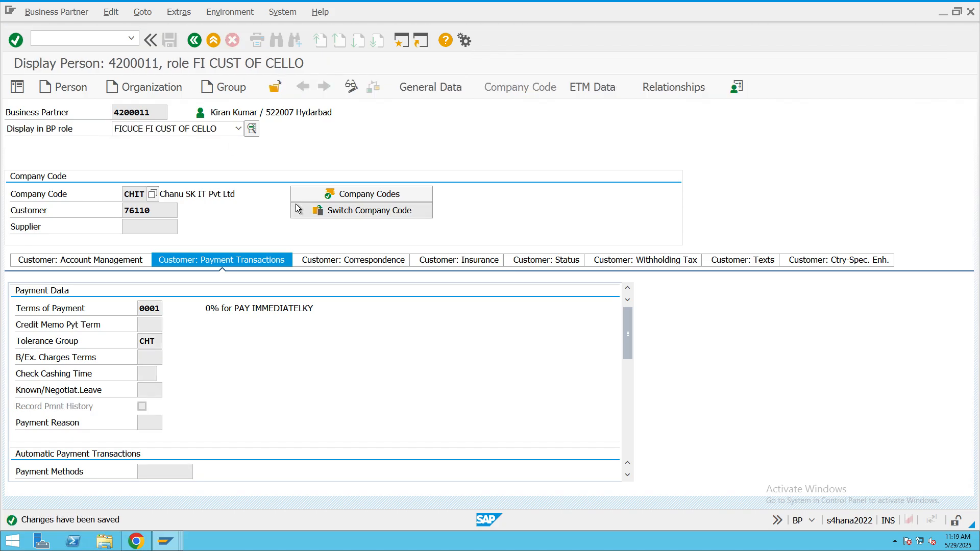
- Close the Display IMG, Display Document and Post Incoming Payments sessions, and leave business partner maintenance
{"action": "left_click", "coordinate": [161, 538]}
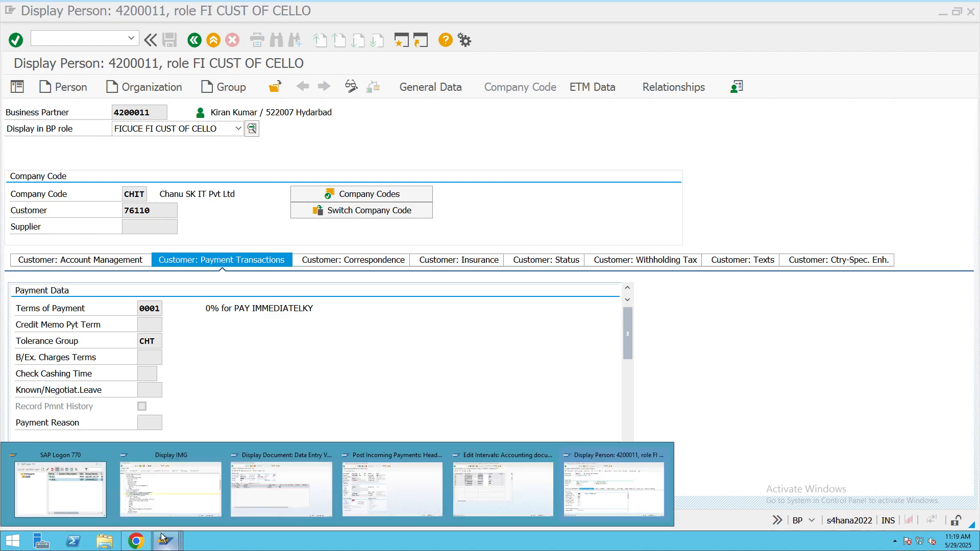
{"action": "left_click", "coordinate": [219, 460]}
{"action": "left_click", "coordinate": [219, 459]}
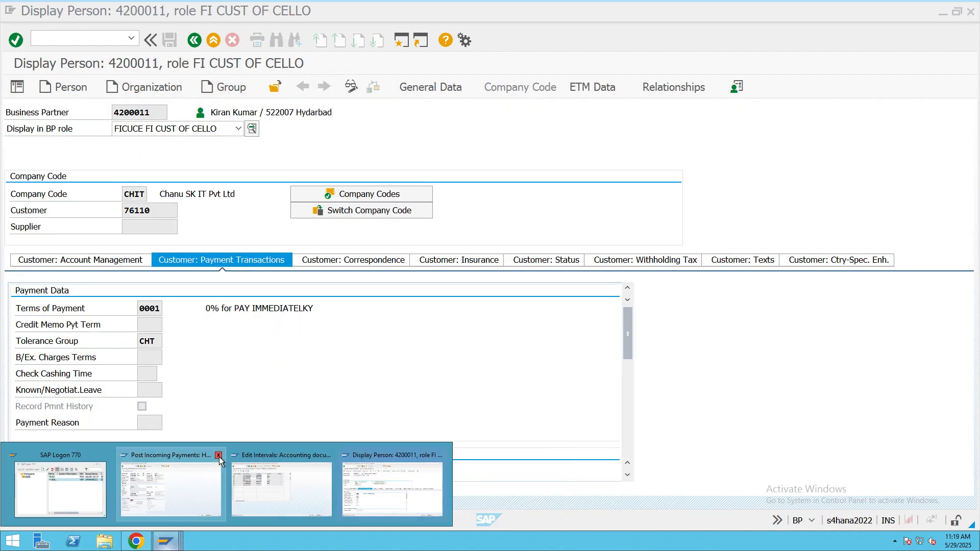
{"action": "left_click", "coordinate": [219, 460]}
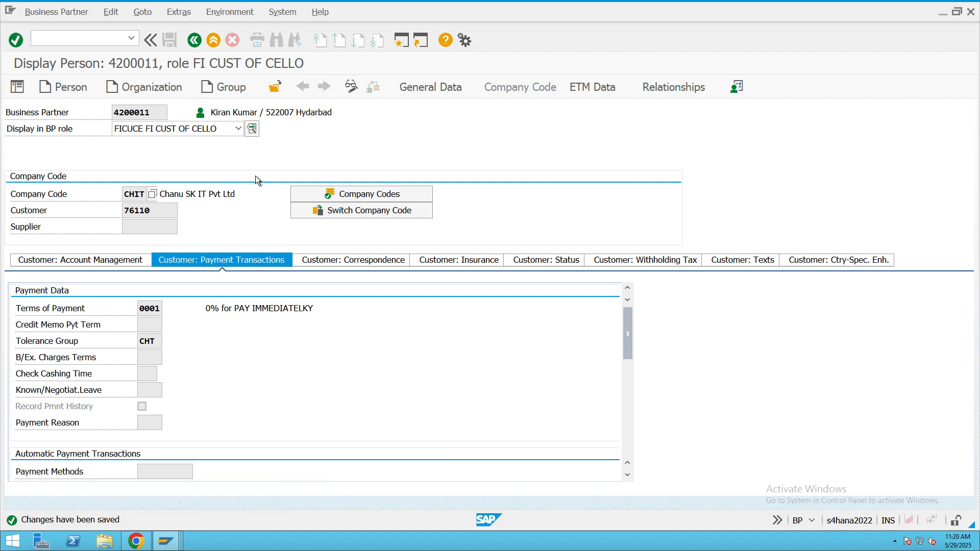
{"action": "left_click", "coordinate": [214, 40]}
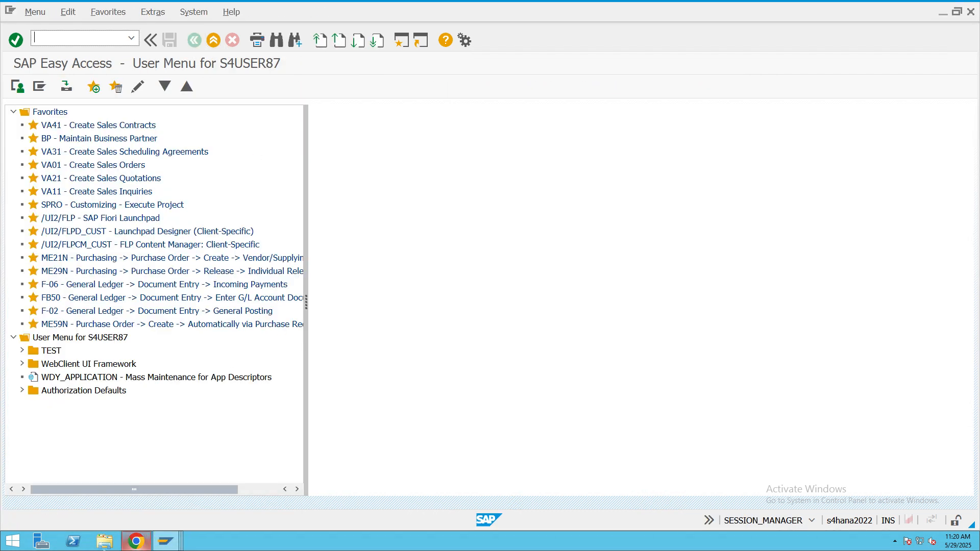
- Start transaction F-28 and enter document date 29.05.2025, reference RF4343 and clearing text "test" in the header
{"action": "mouse_move", "coordinate": [162, 3]}
{"action": "key", "text": "Return"}
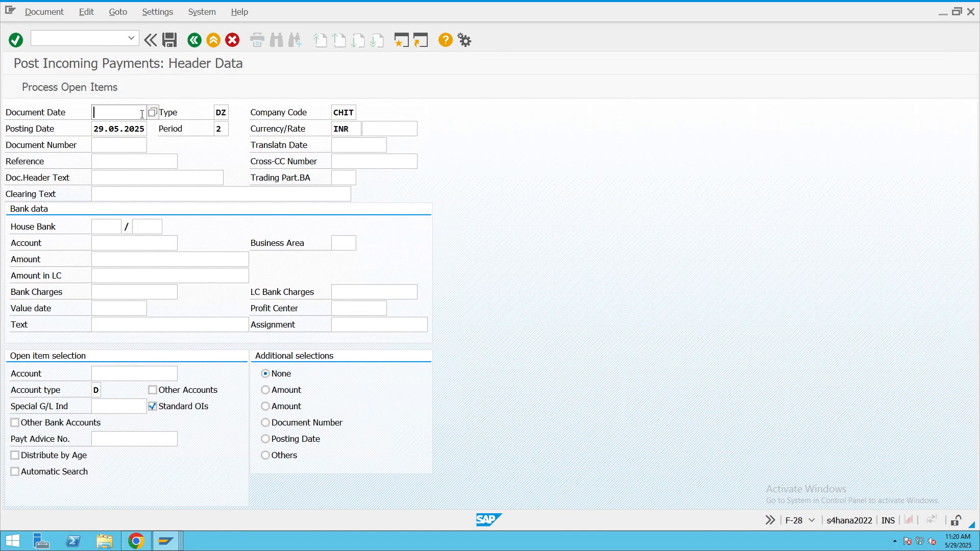
{"action": "left_click", "coordinate": [151, 114]}
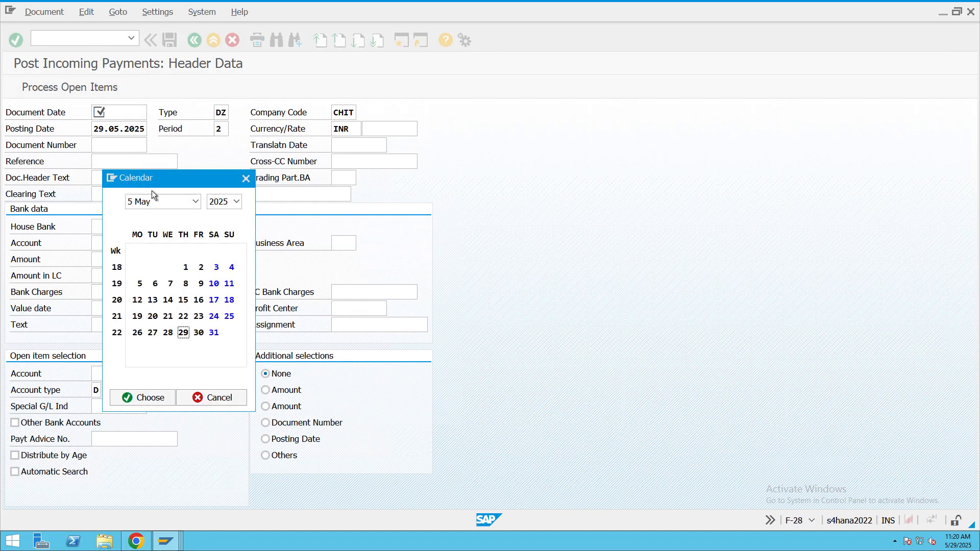
{"action": "double_click", "coordinate": [185, 334]}
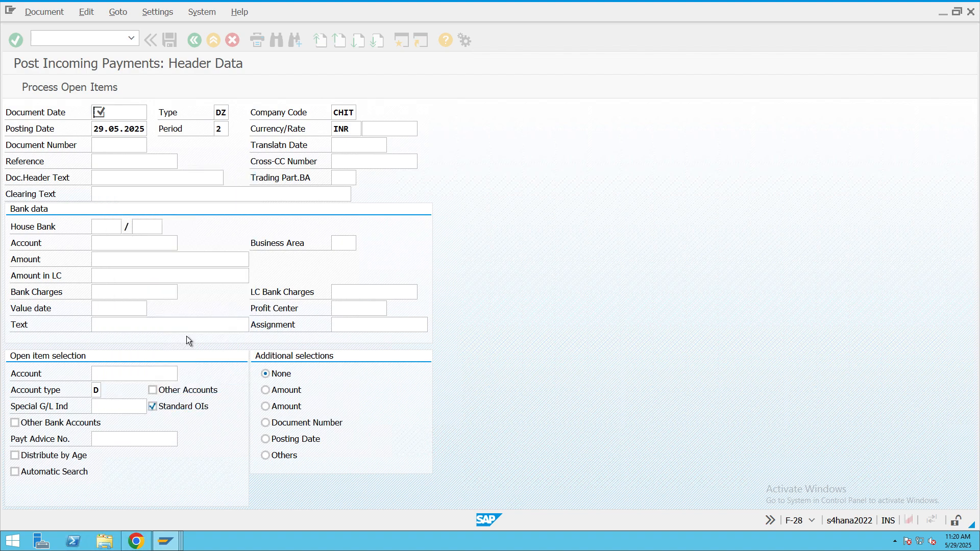
{"action": "left_click", "coordinate": [134, 163]}
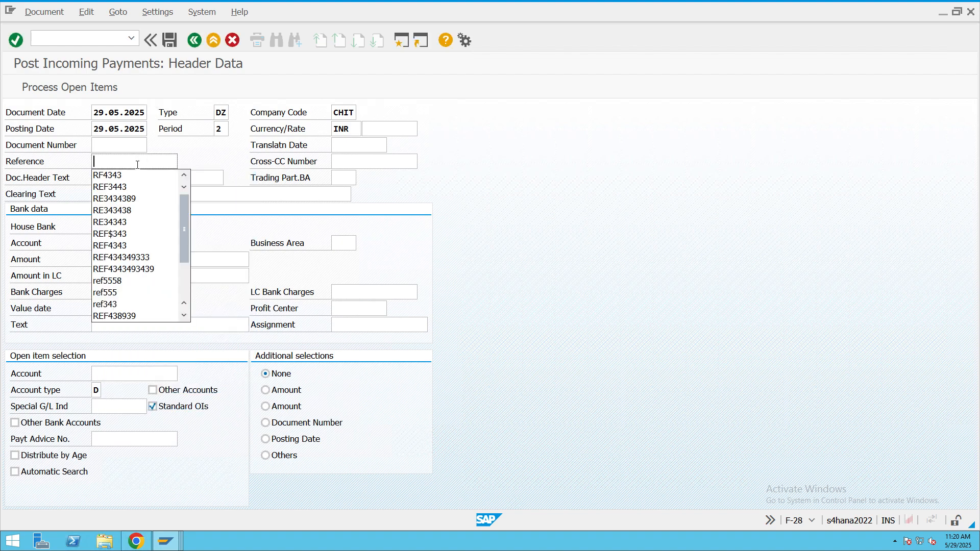
{"action": "left_click", "coordinate": [118, 175]}
{"action": "type", "text": "test"}
{"action": "left_click", "coordinate": [108, 222]}
{"action": "left_click", "coordinate": [127, 225]}
{"action": "left_click", "coordinate": [387, 457]}
{"action": "left_click", "coordinate": [434, 228]}
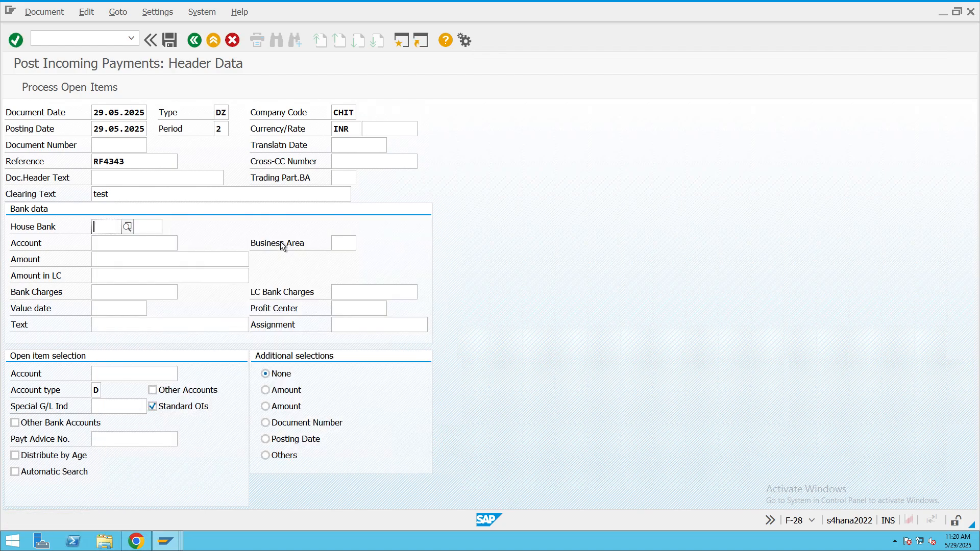
- Look up the G/L accounts of company code CHIT and choose CITI Bank, 200100, as the bank account
{"action": "left_click", "coordinate": [170, 239]}
{"action": "left_click", "coordinate": [183, 243]}
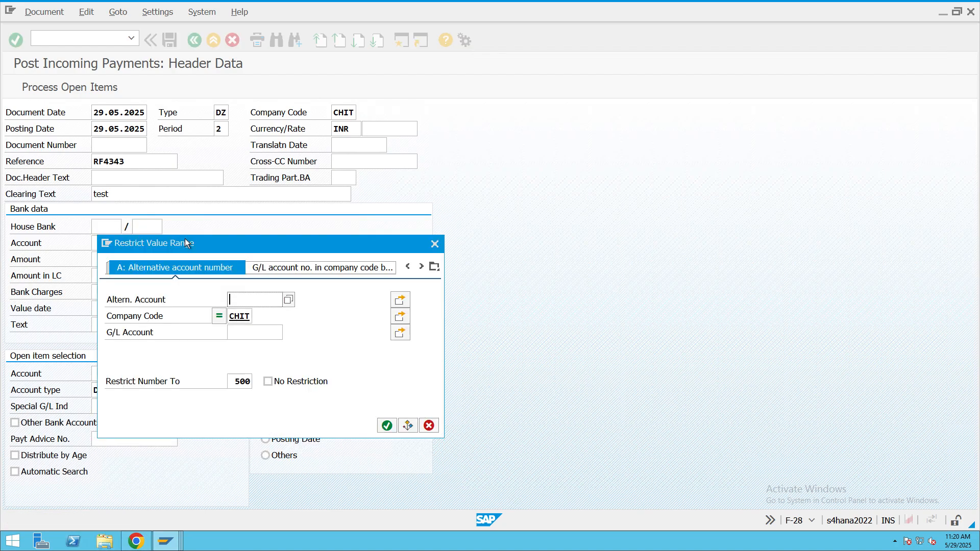
{"action": "left_click", "coordinate": [386, 425]}
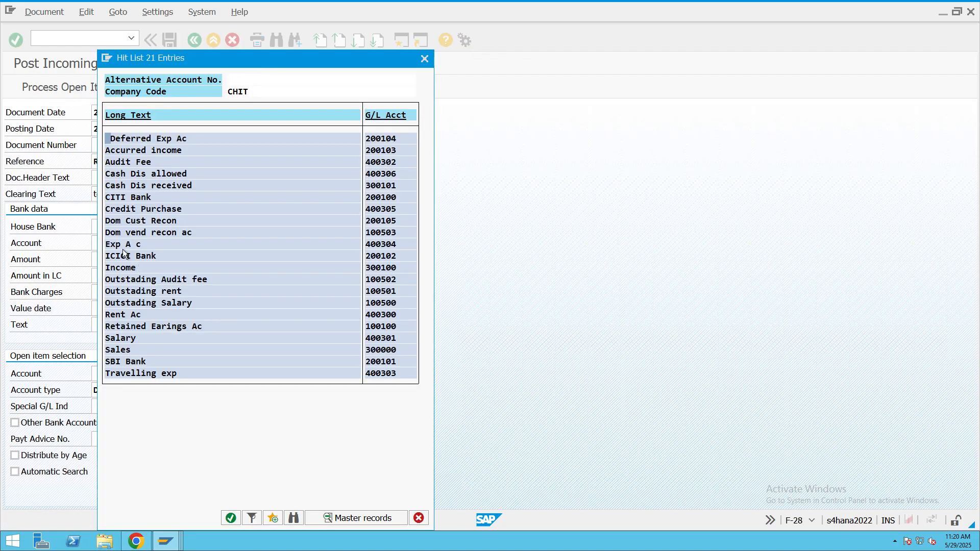
{"action": "double_click", "coordinate": [131, 197]}
{"action": "left_click", "coordinate": [119, 258]}
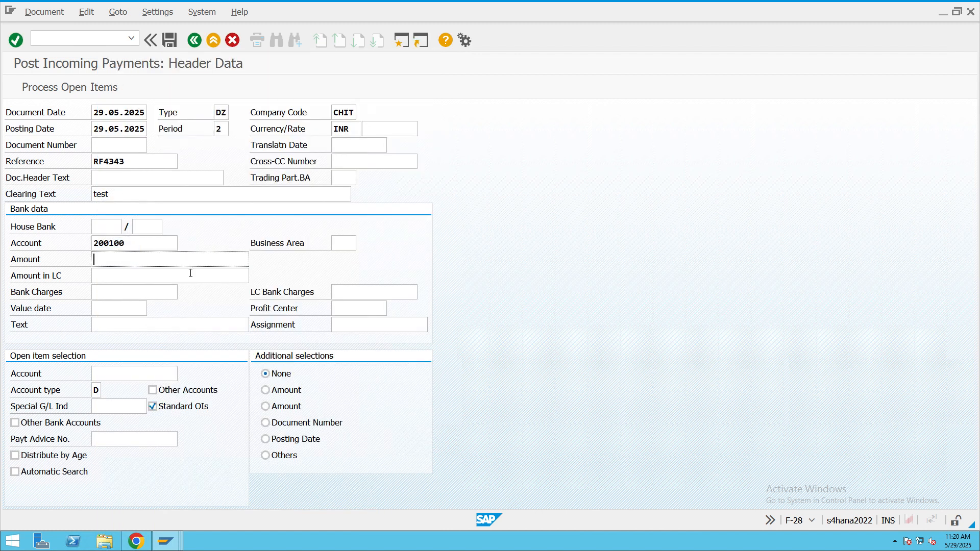
- Enter amount 1, value date 29.05.2025 and text "test" in the bank data of the incoming payment
{"action": "type", "text": "1"}
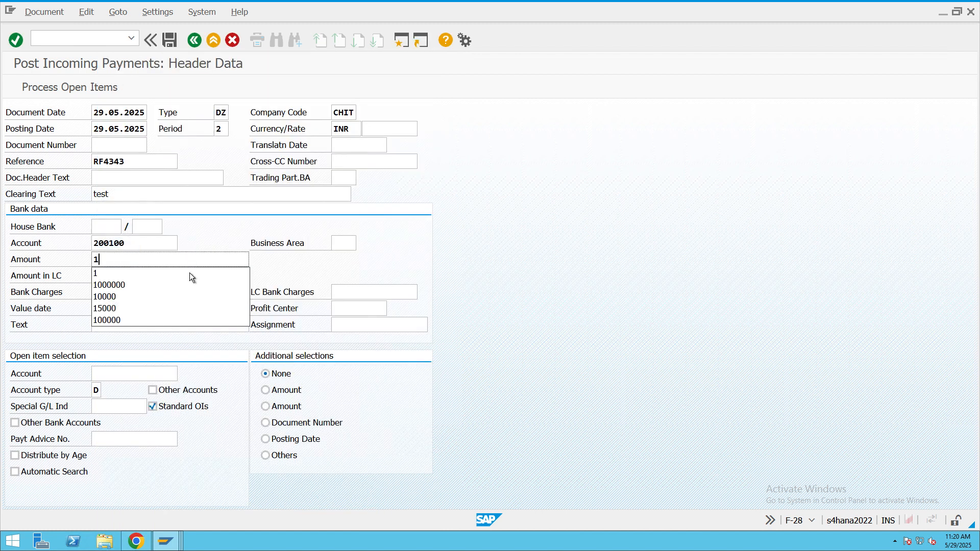
{"action": "left_click", "coordinate": [362, 256]}
{"action": "left_click", "coordinate": [106, 313]}
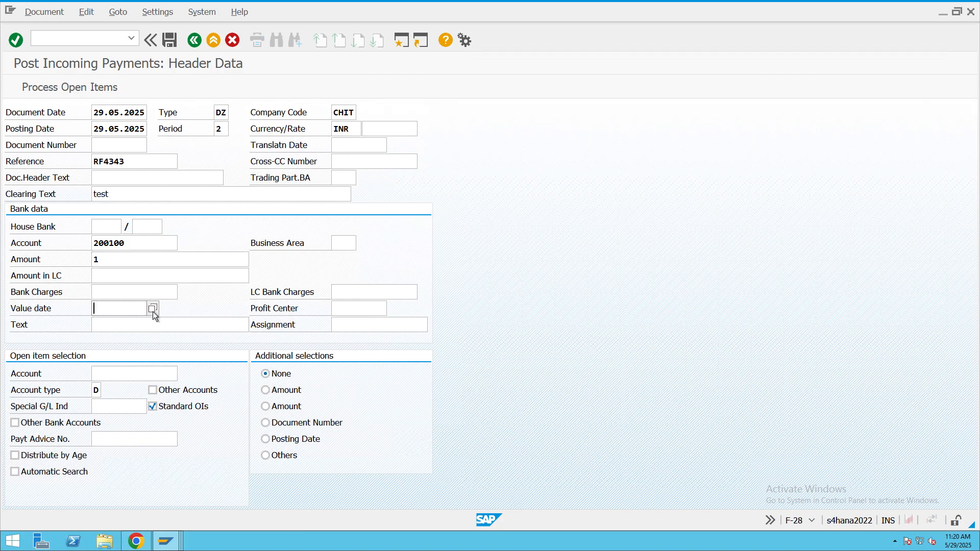
{"action": "left_click", "coordinate": [152, 311]}
{"action": "double_click", "coordinate": [184, 334]}
{"action": "left_click", "coordinate": [180, 328]}
{"action": "type", "text": "test"}
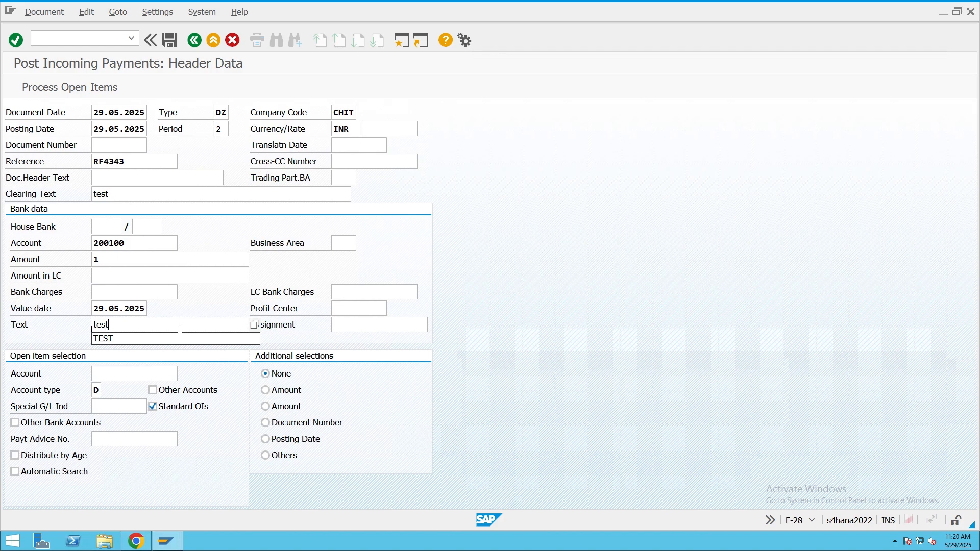
- Look up the customer of company code CHIT as the open item account and proceed to processing the open items
{"action": "left_click", "coordinate": [142, 373]}
{"action": "left_click", "coordinate": [183, 373]}
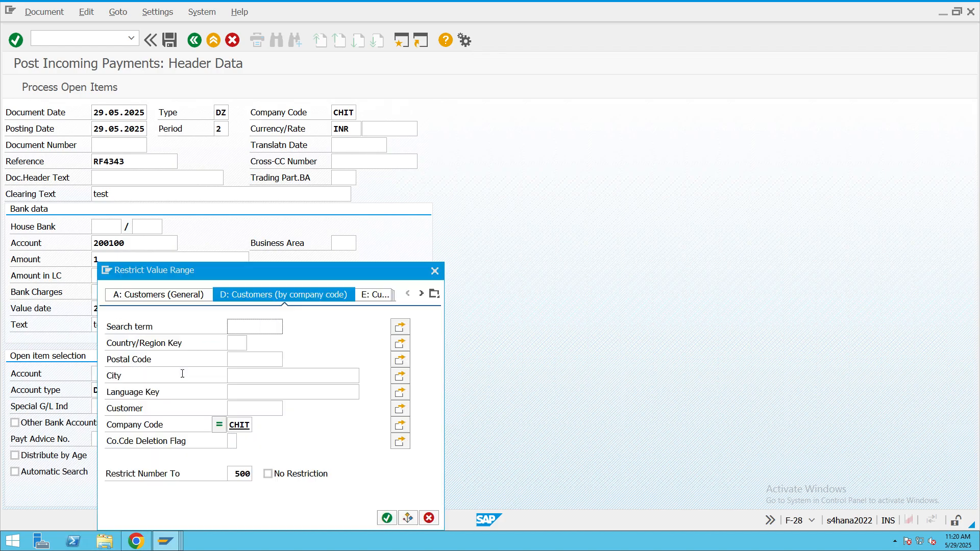
{"action": "left_click", "coordinate": [386, 519]}
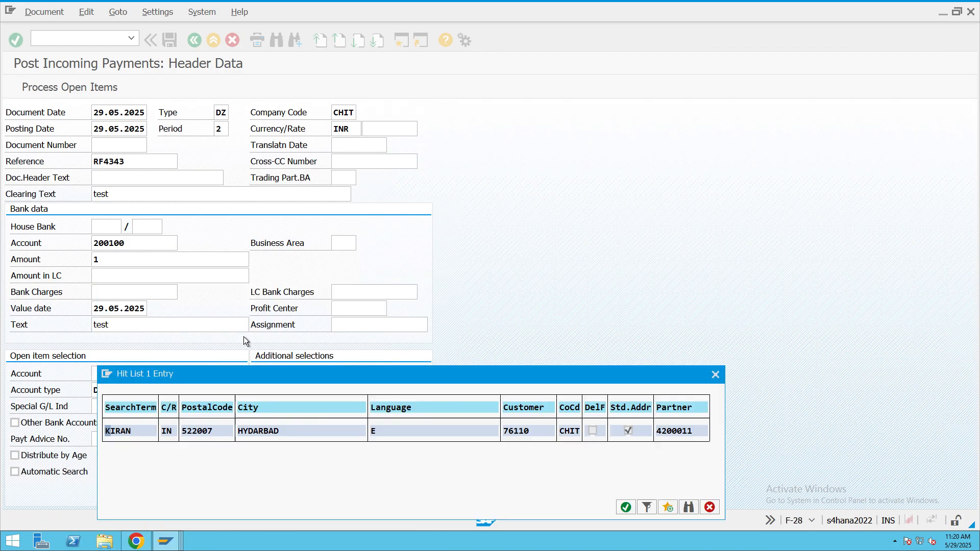
{"action": "double_click", "coordinate": [196, 433]}
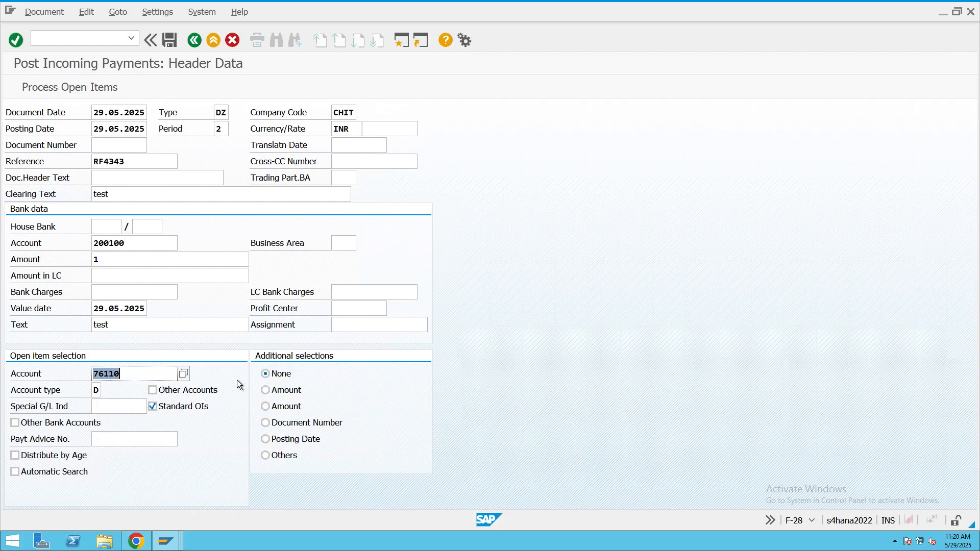
{"action": "left_click", "coordinate": [86, 90]}
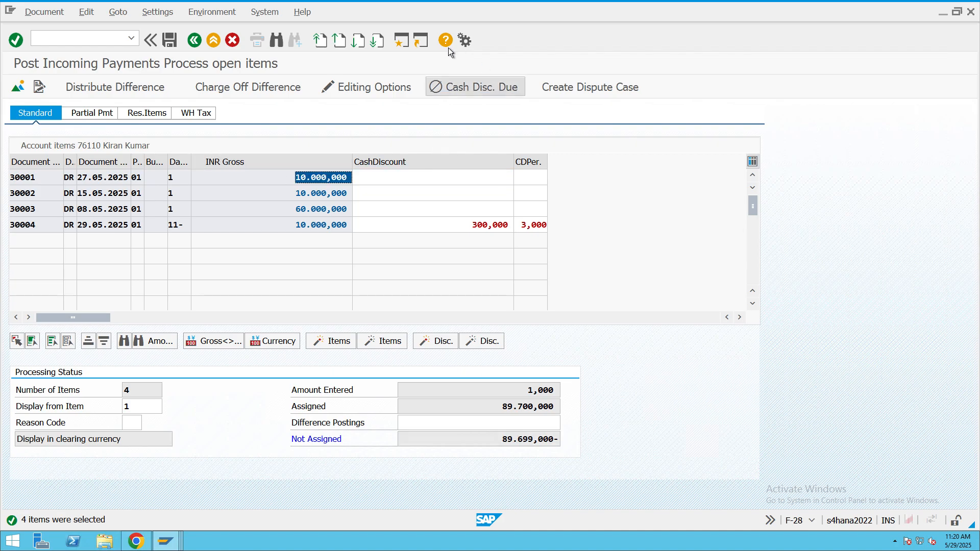
- Display the customer's open line items for company code CHIT with FBL5N in a new session, and return to the F-28 session
{"action": "left_click", "coordinate": [403, 43]}
{"action": "type", "text": "FBL5N"}
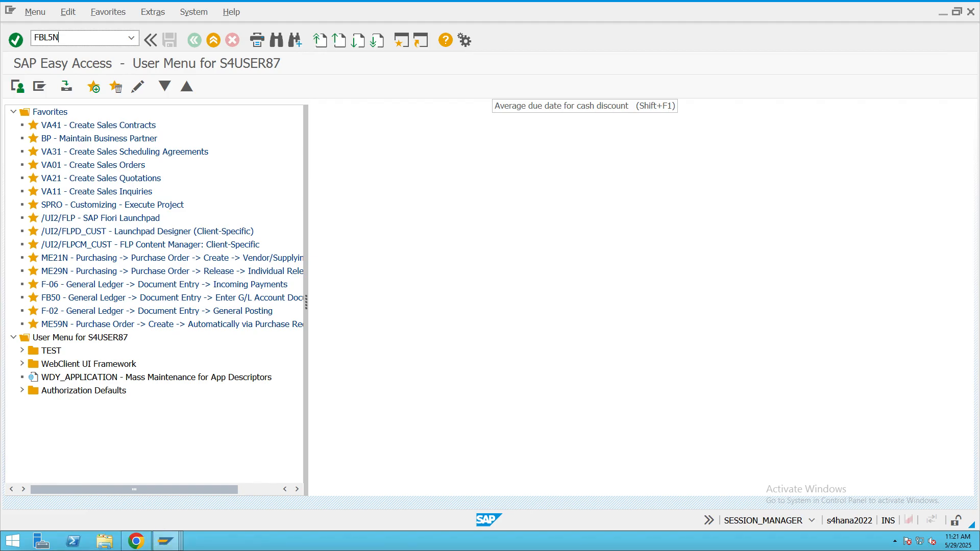
{"action": "key", "text": "Return"}
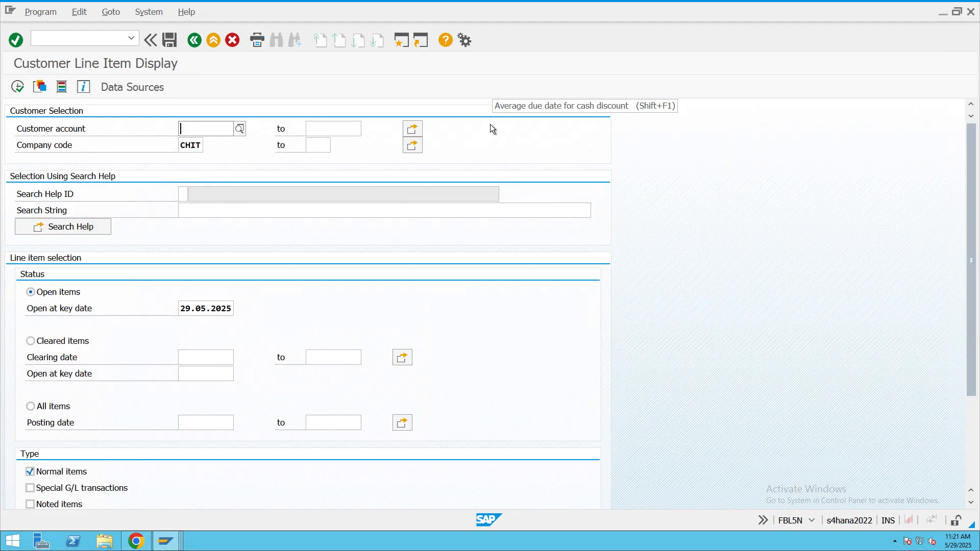
{"action": "left_click", "coordinate": [17, 87]}
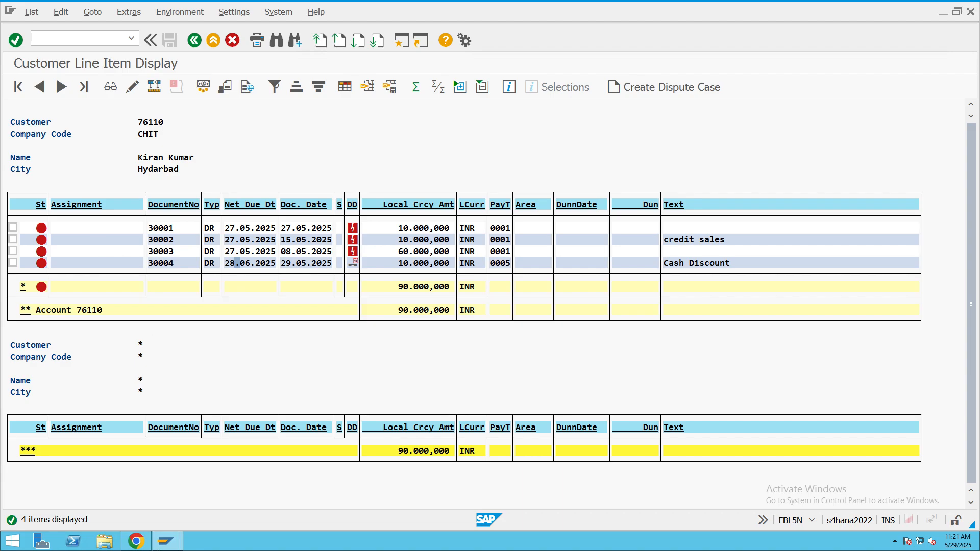
{"action": "left_click", "coordinate": [165, 540]}
{"action": "left_click", "coordinate": [253, 495]}
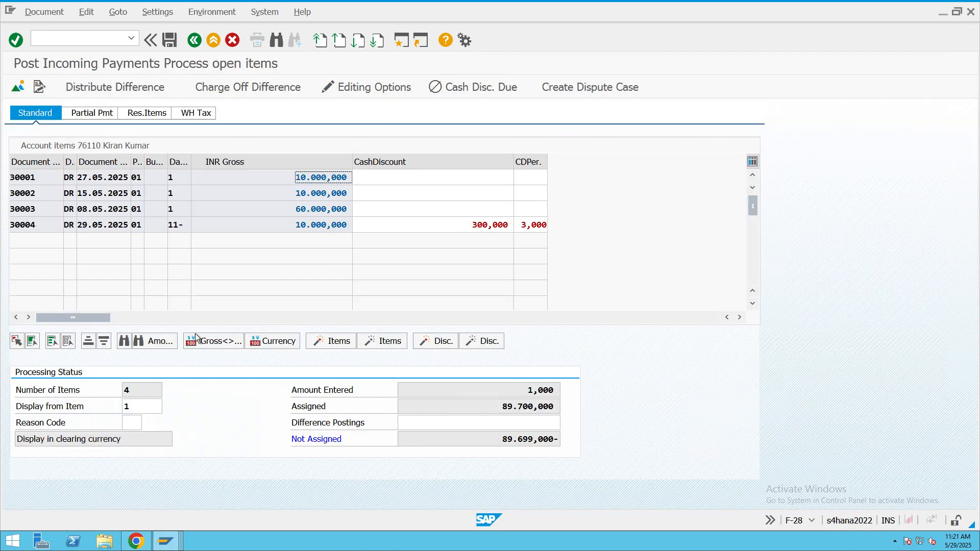
- Under partial payment, deactivate the items of documents 30001, 30002 and 30003 so only document 30004 is assigned
{"action": "left_click", "coordinate": [90, 114]}
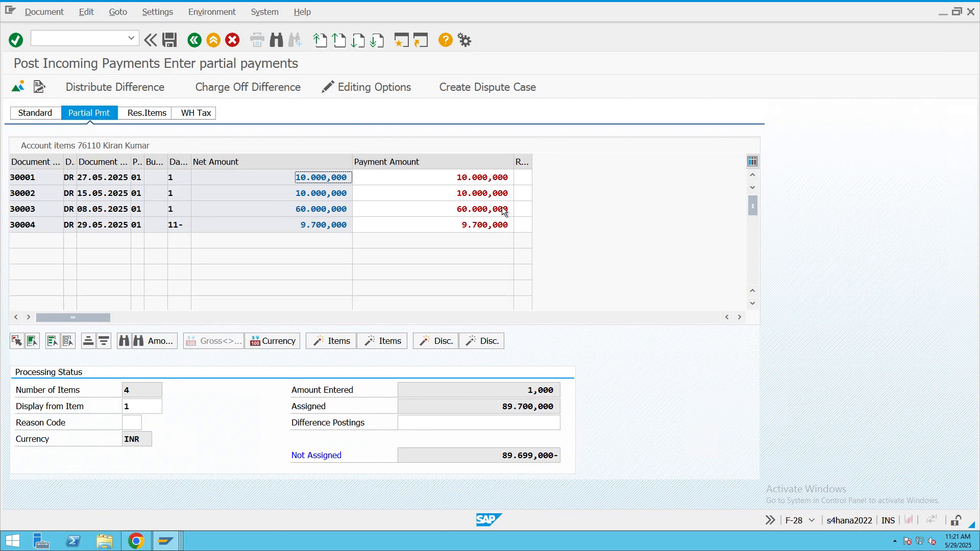
{"action": "double_click", "coordinate": [319, 178]}
{"action": "left_click", "coordinate": [320, 193]}
{"action": "double_click", "coordinate": [320, 193]}
{"action": "double_click", "coordinate": [326, 209]}
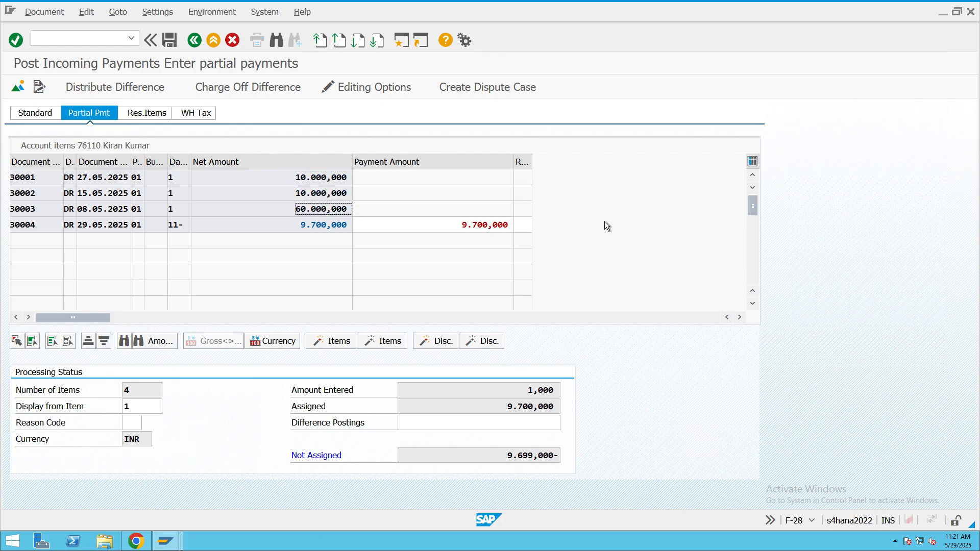
- Set the CITI Bank line item's amount to 9700, matching document 30004's payment amount, and go back to the open items
{"action": "double_click", "coordinate": [450, 224]}
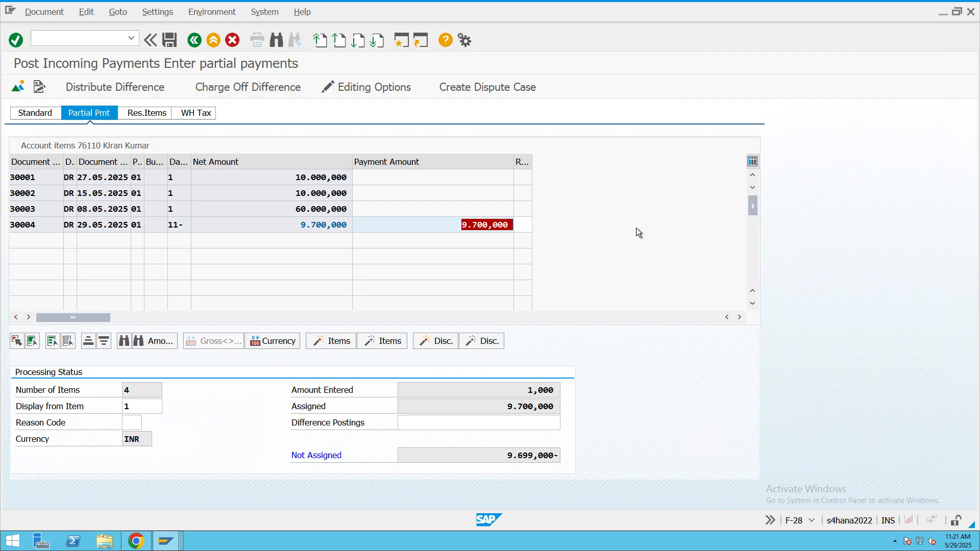
{"action": "left_click", "coordinate": [250, 87]}
{"action": "left_click", "coordinate": [310, 226]}
{"action": "double_click", "coordinate": [309, 226]}
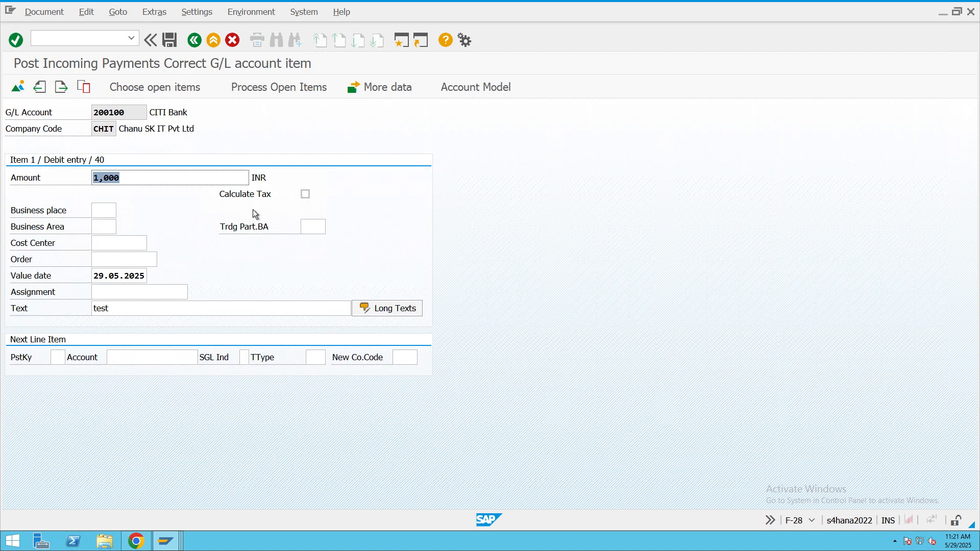
{"action": "type", "text": "9700"}
{"action": "left_click", "coordinate": [261, 88]}
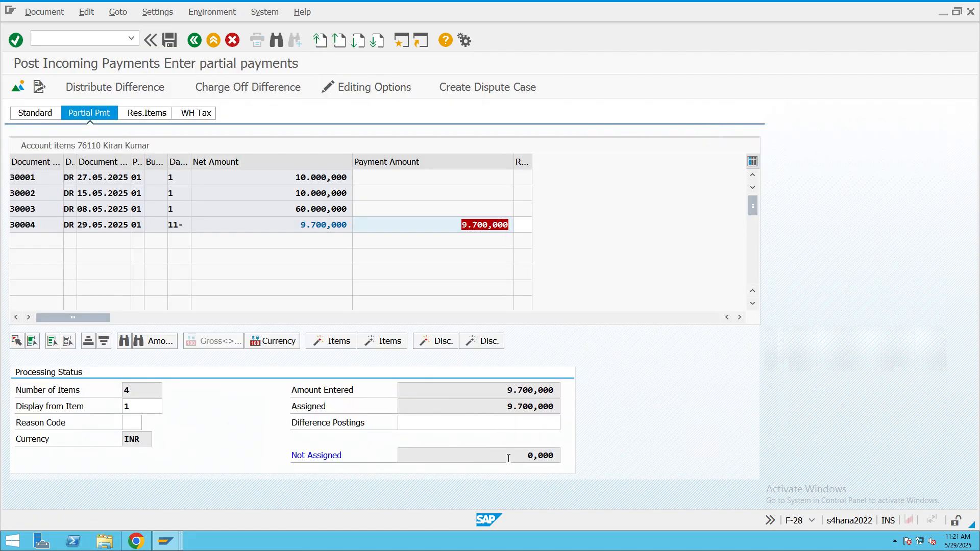
- Try to simulate the incoming payment document, and exit the posting without saving
{"action": "left_click_drag", "start_coordinate": [508, 459], "coordinate": [646, 456]}
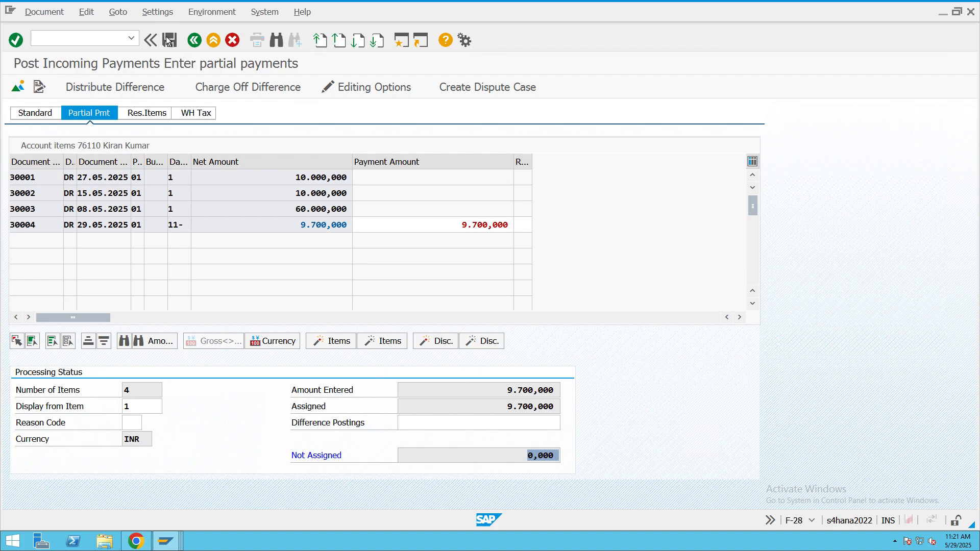
{"action": "left_click", "coordinate": [55, 14]}
{"action": "left_click", "coordinate": [51, 45]}
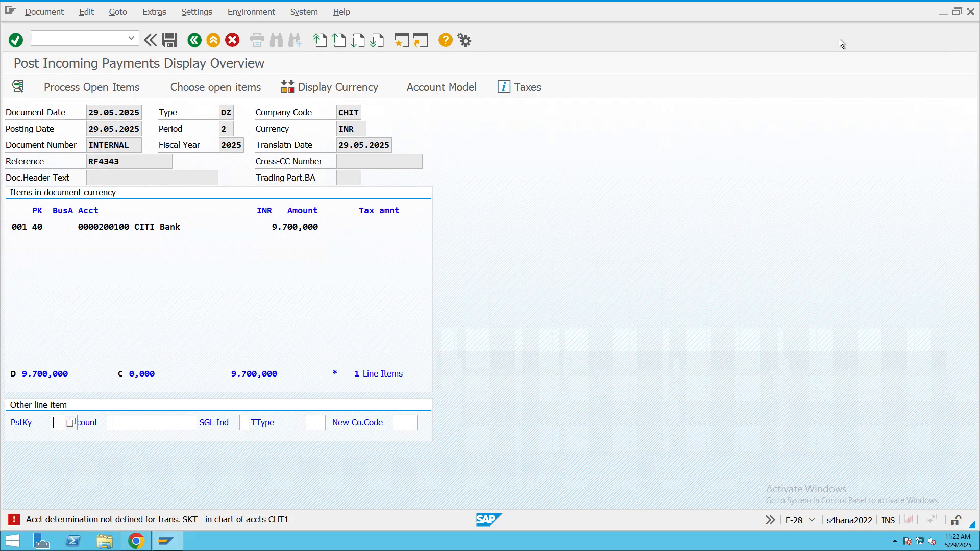
{"action": "left_click", "coordinate": [213, 39]}
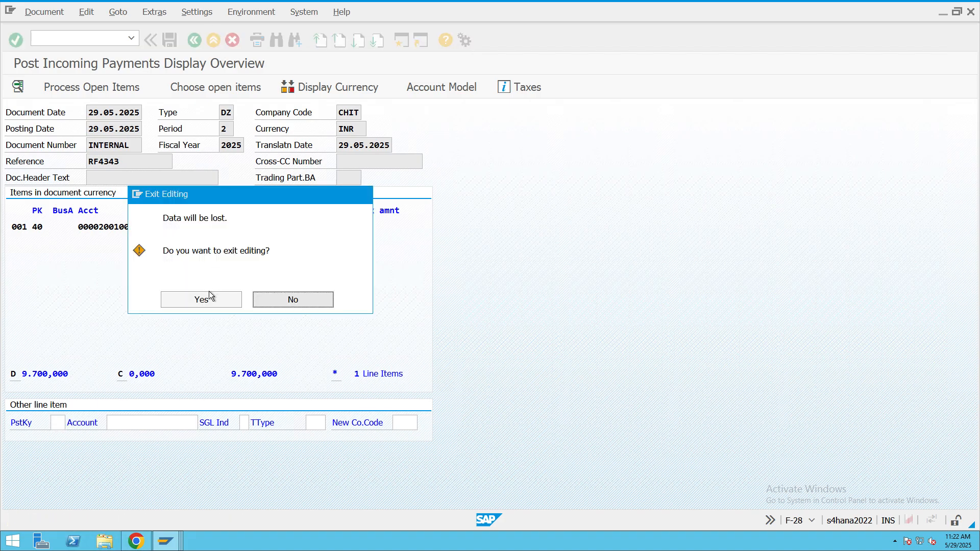
{"action": "left_click", "coordinate": [221, 303]}
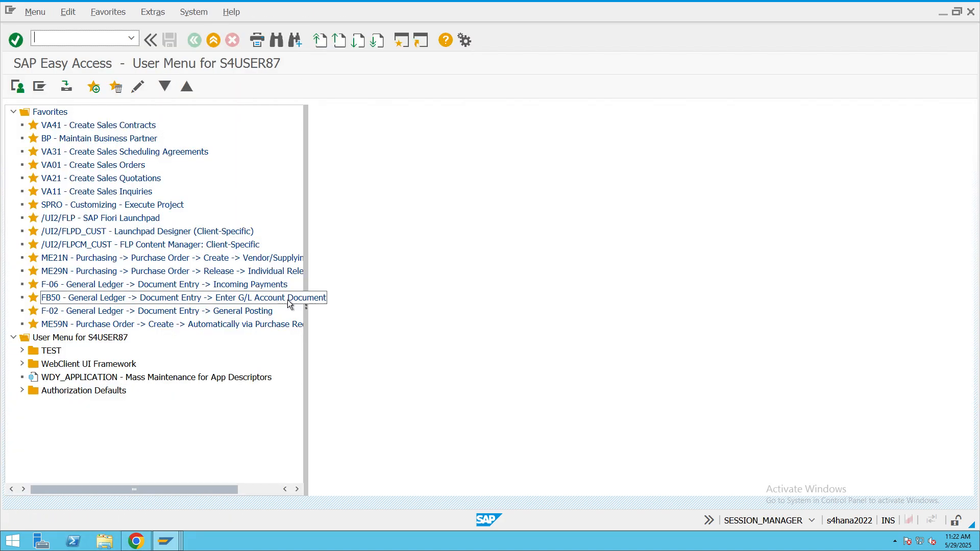
- Start OBXI for chart of accounts CHT1 and save the cash discount expenses (SKT) rules to reach the account assignment
{"action": "type", "text": "OBXI"}
{"action": "key", "text": "Return"}
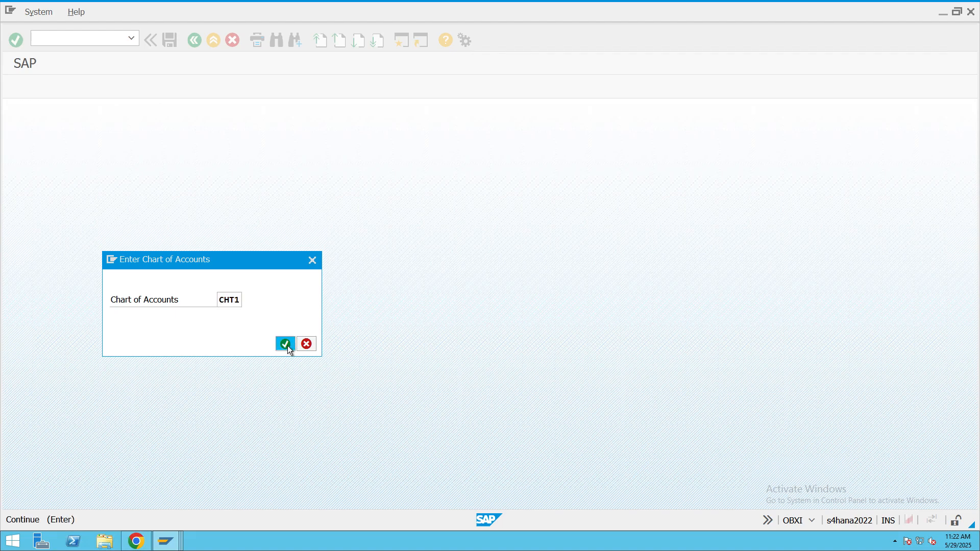
{"action": "left_click", "coordinate": [286, 344]}
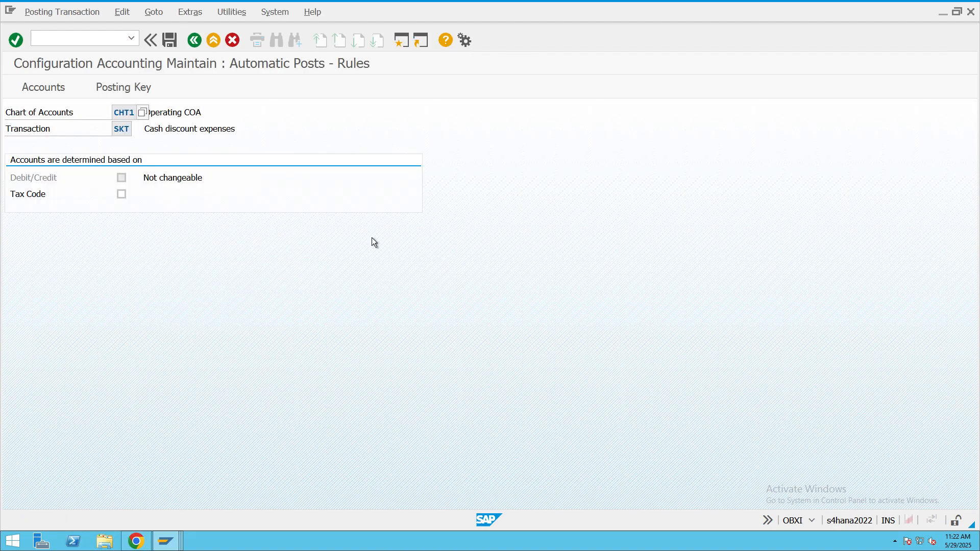
{"action": "left_click", "coordinate": [131, 93]}
{"action": "left_click", "coordinate": [182, 262]}
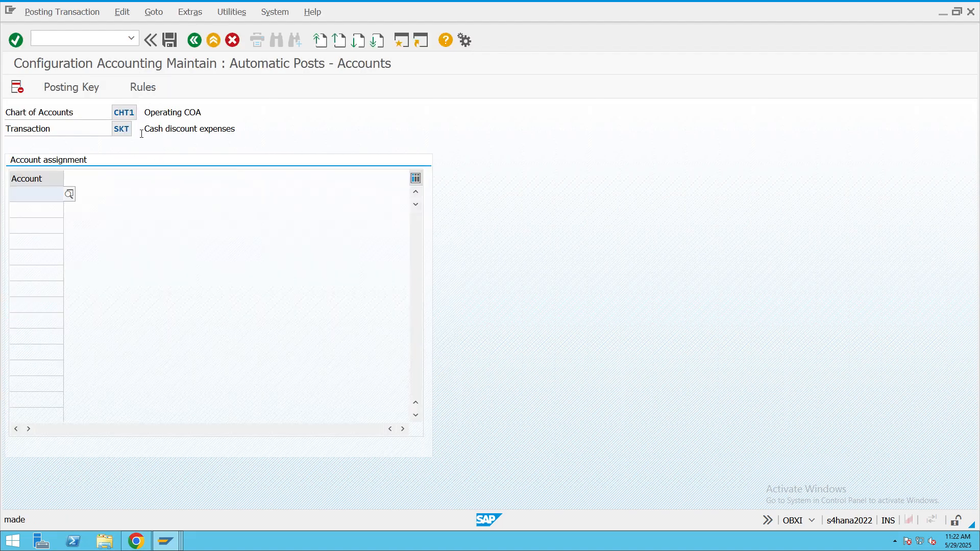
- Assign the G/L account Cash Dis allowed, 400306, to transaction SKT, save it and leave the configuration
{"action": "left_click", "coordinate": [69, 193]}
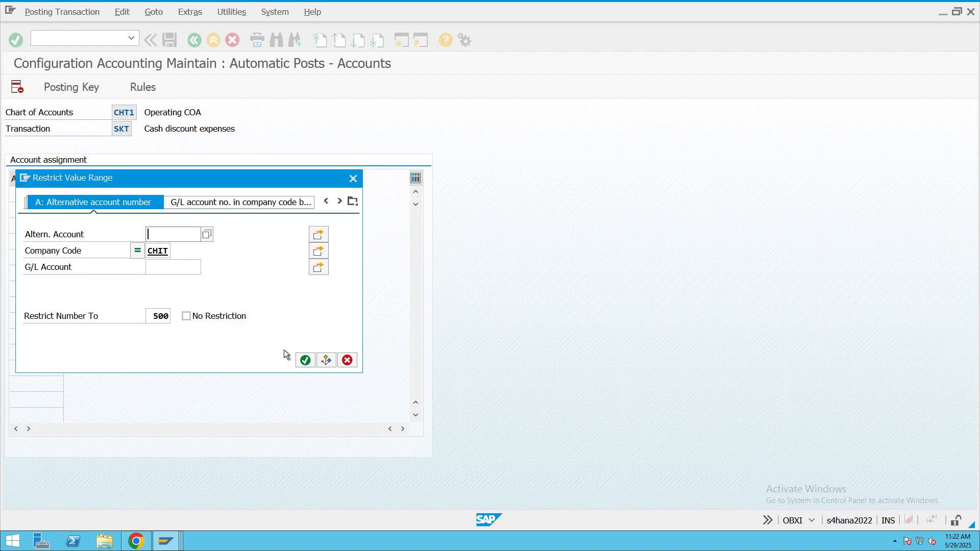
{"action": "left_click", "coordinate": [304, 358]}
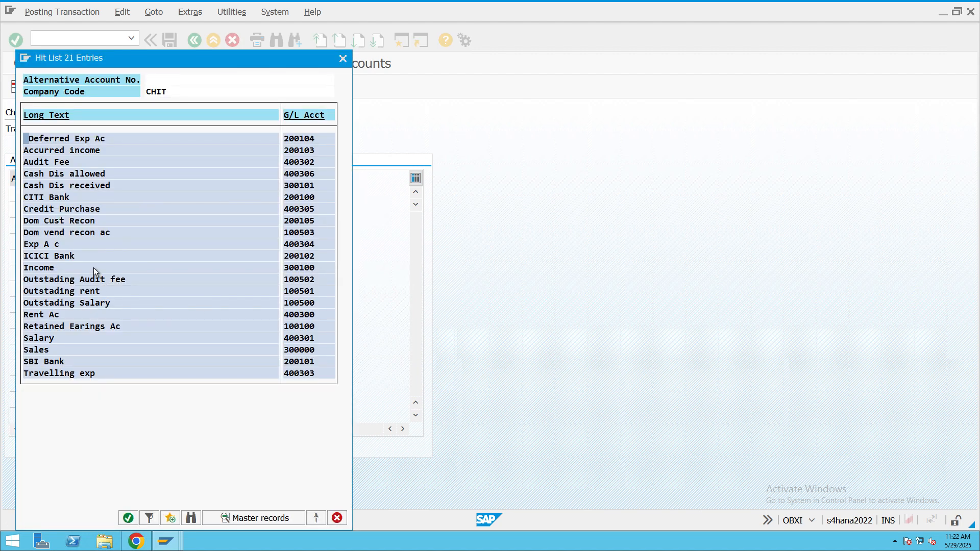
{"action": "double_click", "coordinate": [88, 178]}
{"action": "left_click", "coordinate": [165, 46]}
{"action": "left_click", "coordinate": [158, 246]}
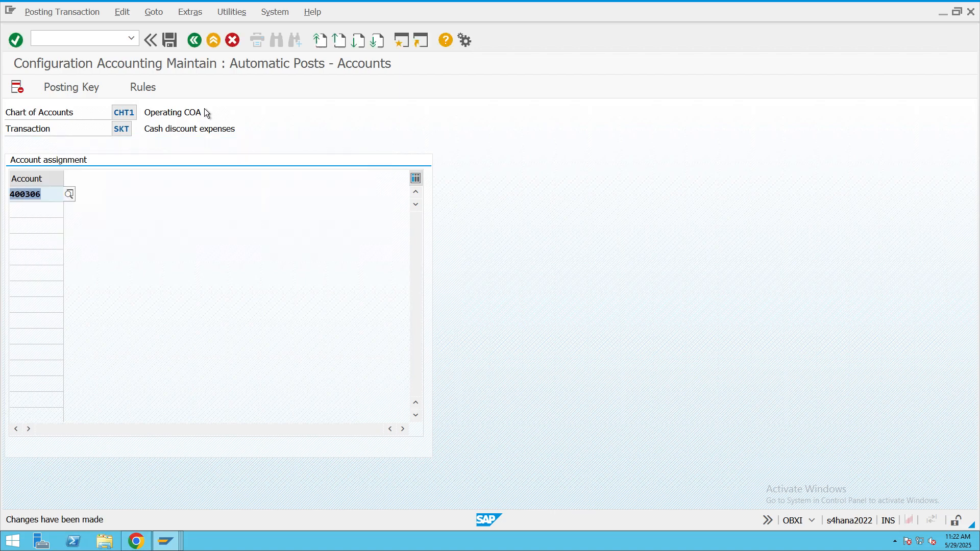
{"action": "left_click", "coordinate": [213, 47]}
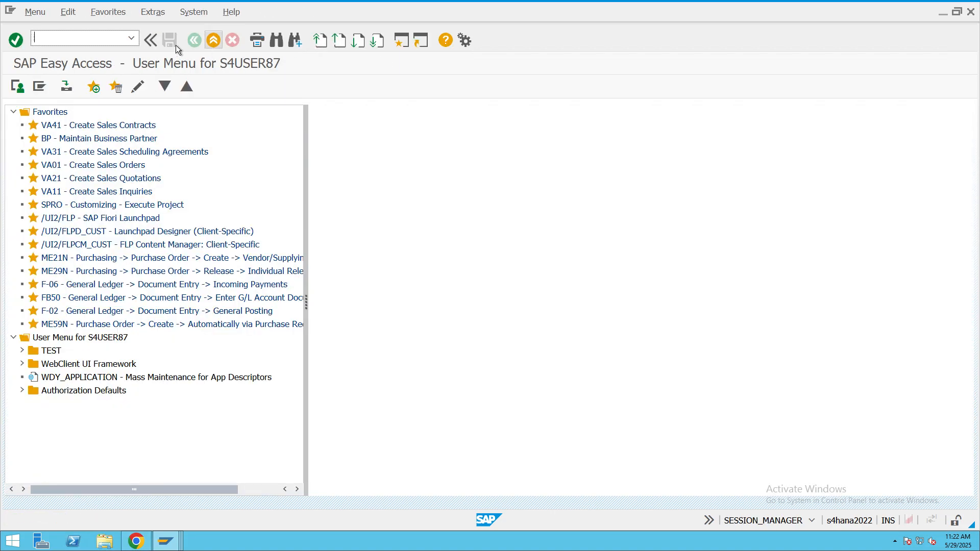
- Start transaction F-28 again and enter document date 29.05.2025 for the incoming payment
{"action": "left_click", "coordinate": [130, 39]}
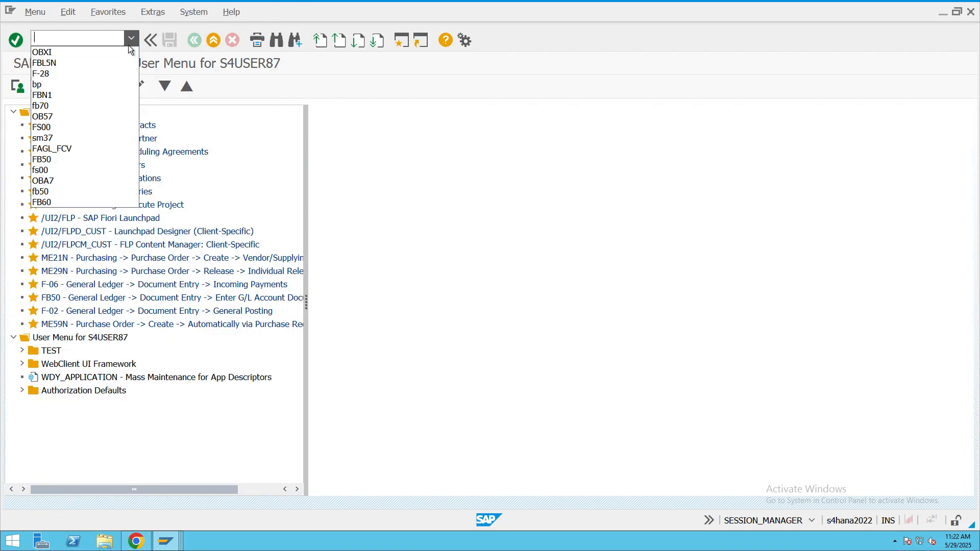
{"action": "left_click", "coordinate": [69, 74]}
{"action": "key", "text": "Return"}
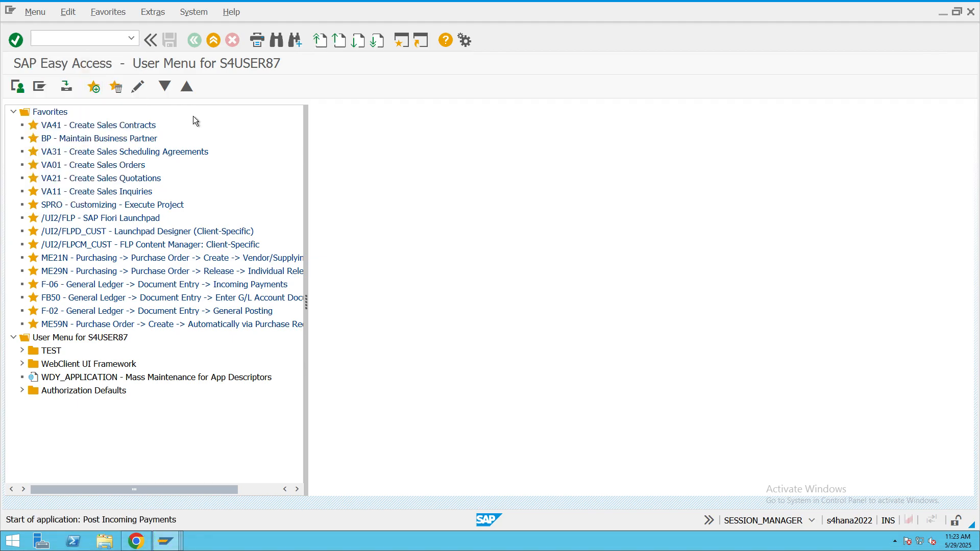
{"action": "key", "text": "BackSpace"}
{"action": "left_click", "coordinate": [122, 125]}
- Enter reference REF4343, clearing text "test" and document header text "Cash Discount allowed" in the payment header
{"action": "left_click", "coordinate": [125, 161]}
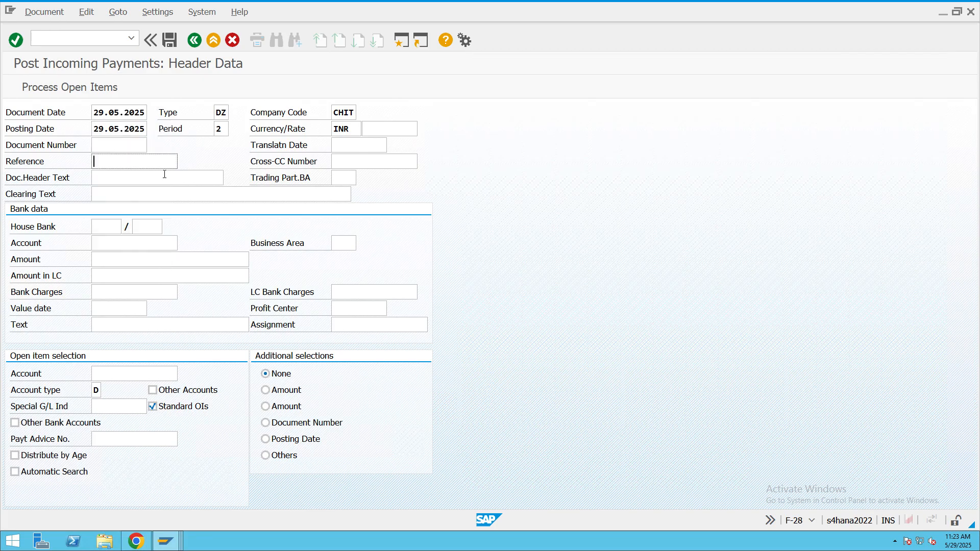
{"action": "type", "text": "REF4343"}
{"action": "left_click", "coordinate": [212, 193]}
{"action": "key", "text": "BackSpace"}
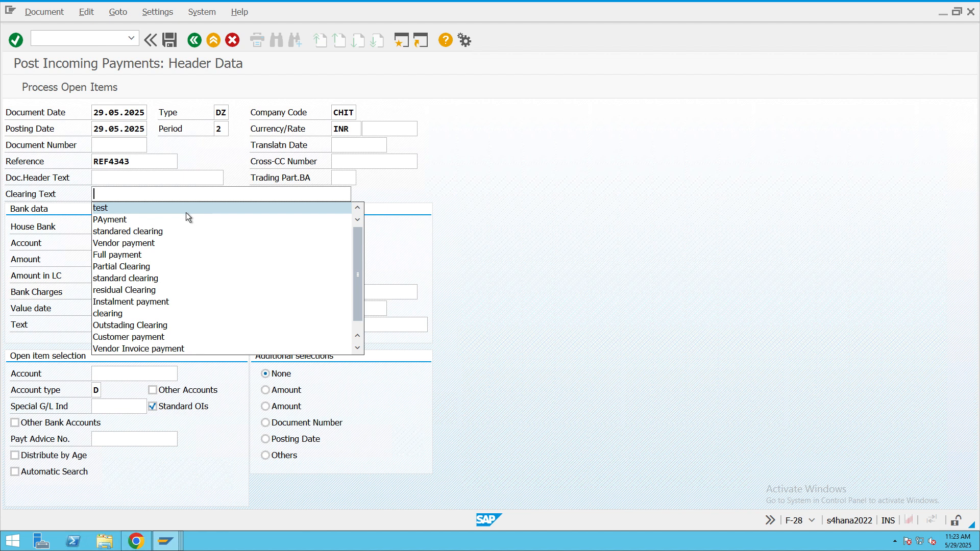
{"action": "left_click", "coordinate": [111, 206]}
{"action": "left_click", "coordinate": [183, 178]}
{"action": "type", "text": "Cash Discount allowed"}
- Choose CITI Bank, 200100, from company code CHIT's G/L accounts as the bank account and enter amount 1
{"action": "left_click", "coordinate": [151, 244]}
{"action": "left_click", "coordinate": [183, 244]}
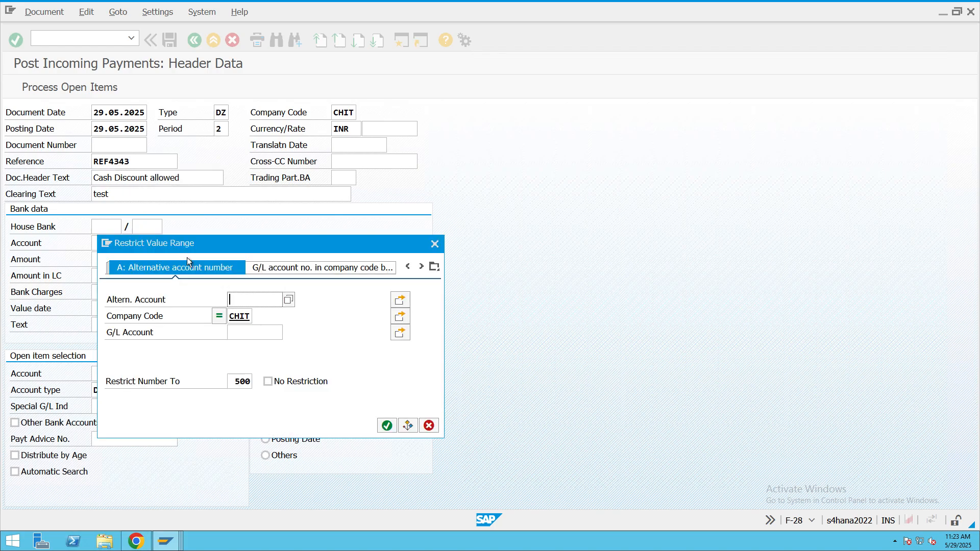
{"action": "left_click", "coordinate": [387, 425]}
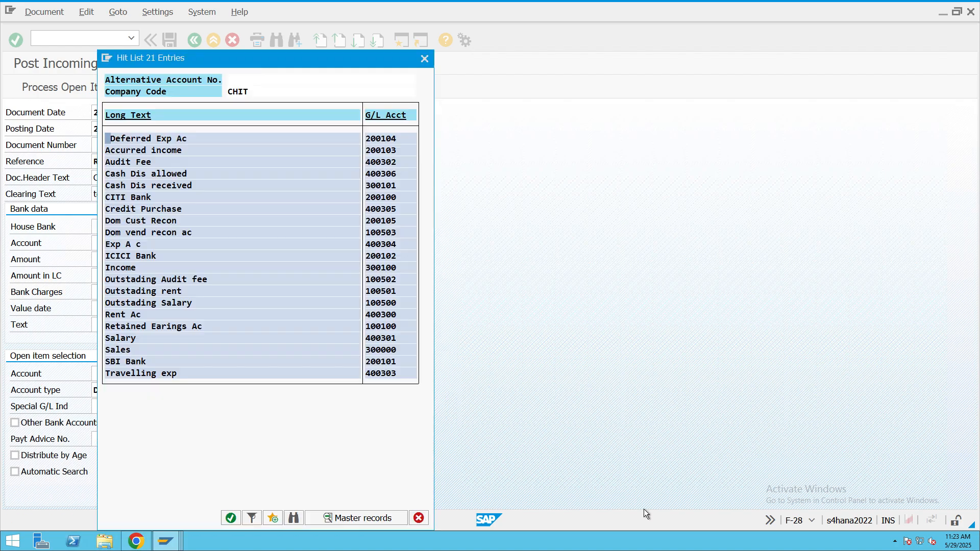
{"action": "double_click", "coordinate": [119, 196]}
{"action": "left_click", "coordinate": [156, 260]}
{"action": "type", "text": "1"}
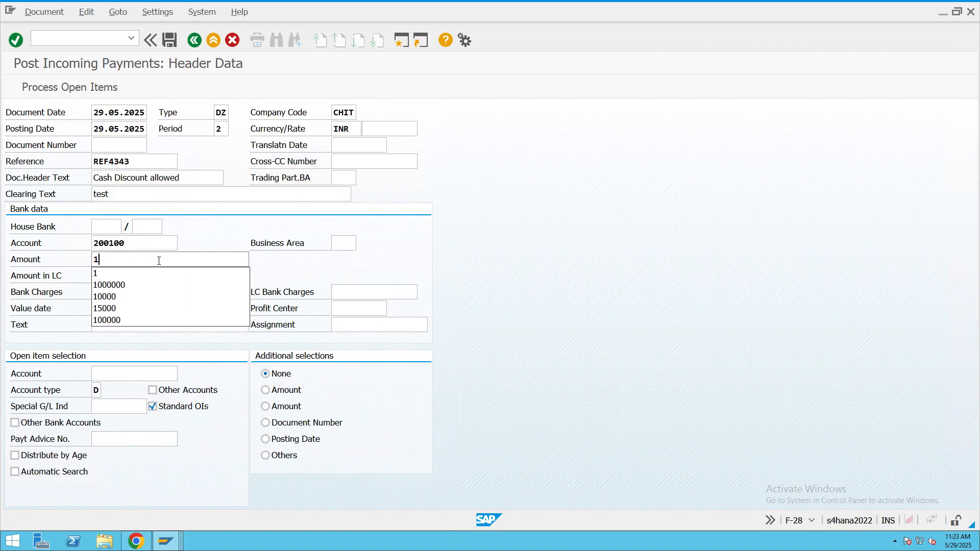
{"action": "left_click", "coordinate": [129, 274]}
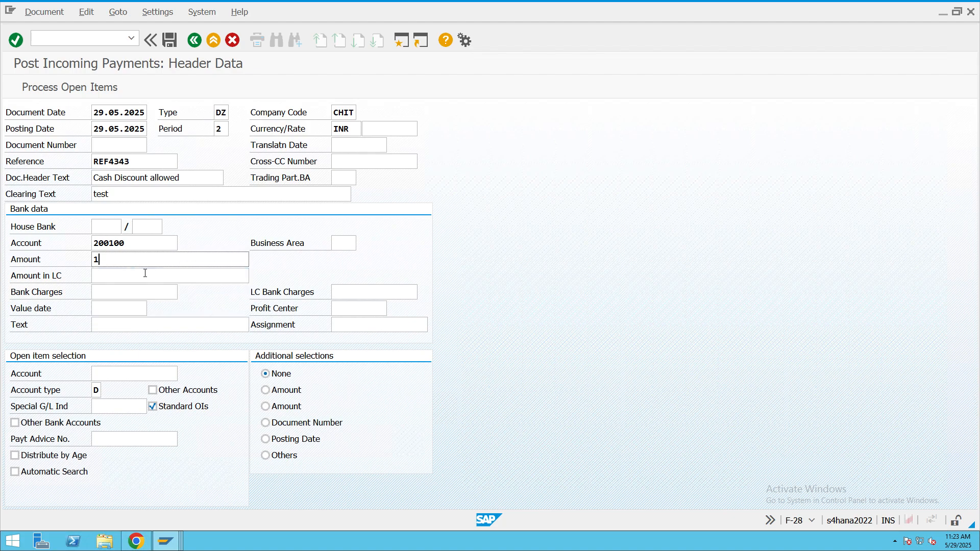
- Set the bank data's value date to 29.05.2025 and its text to "test"
{"action": "left_click", "coordinate": [120, 309]}
{"action": "left_click", "coordinate": [159, 308]}
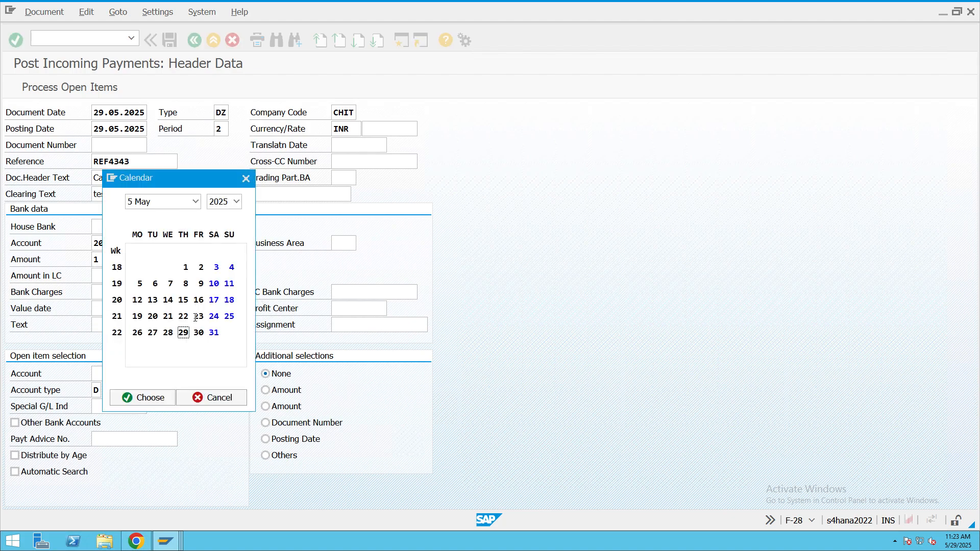
{"action": "double_click", "coordinate": [183, 332]}
{"action": "left_click", "coordinate": [182, 324]}
{"action": "type", "text": "test"}
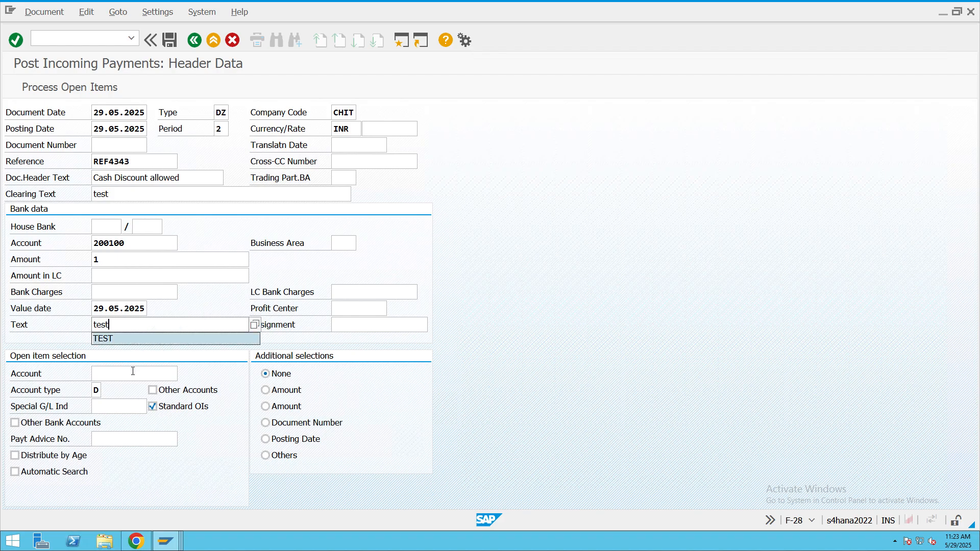
- Choose the customer from company code CHIT's customer list as the account for open item selection
{"action": "left_click", "coordinate": [133, 371]}
{"action": "left_click", "coordinate": [183, 373]}
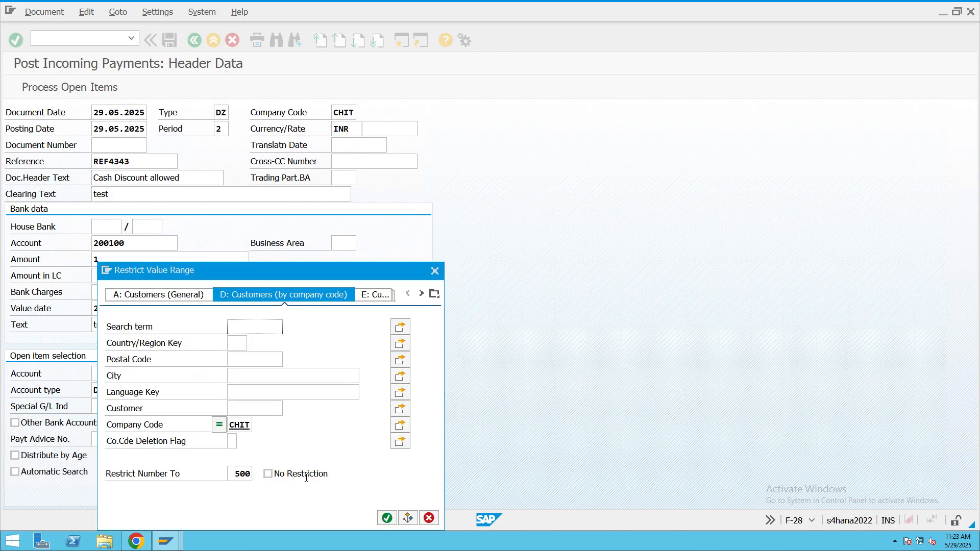
{"action": "left_click", "coordinate": [387, 517]}
{"action": "double_click", "coordinate": [210, 433]}
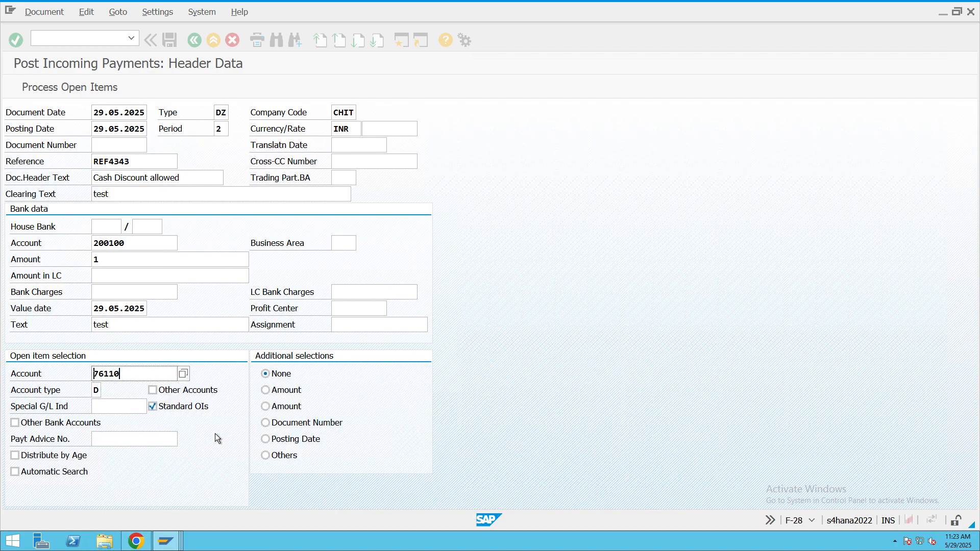
- Process the customer's open items as partial payments, deactivating items 30001, 30002 and 30003 and keeping 30004 assigned
{"action": "left_click", "coordinate": [33, 84]}
{"action": "left_click", "coordinate": [90, 113]}
{"action": "double_click", "coordinate": [321, 177]}
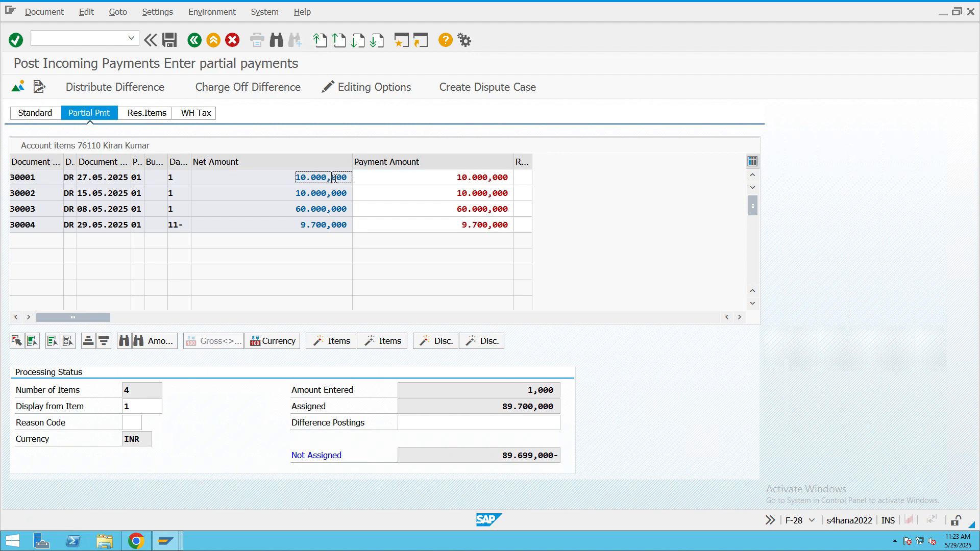
{"action": "double_click", "coordinate": [322, 193]}
{"action": "double_click", "coordinate": [322, 209]}
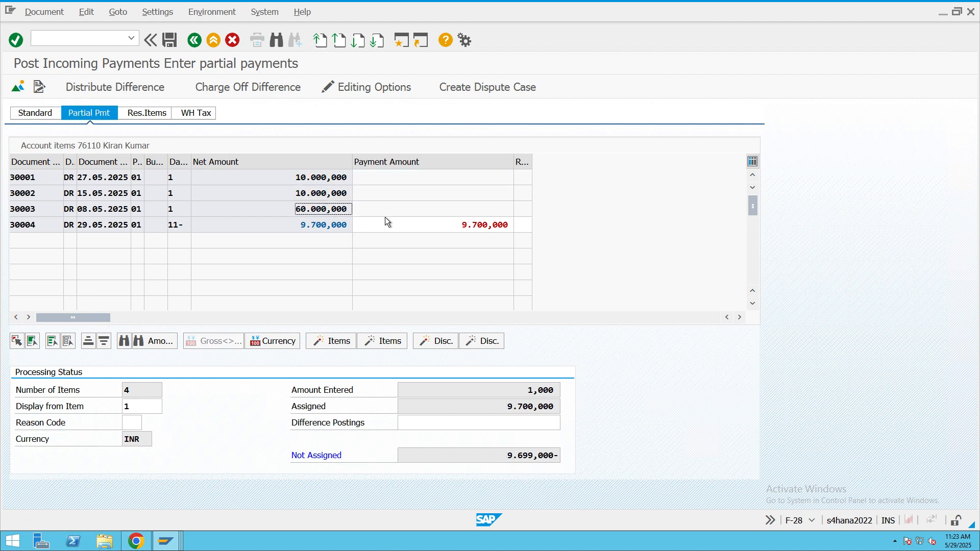
{"action": "double_click", "coordinate": [430, 225]}
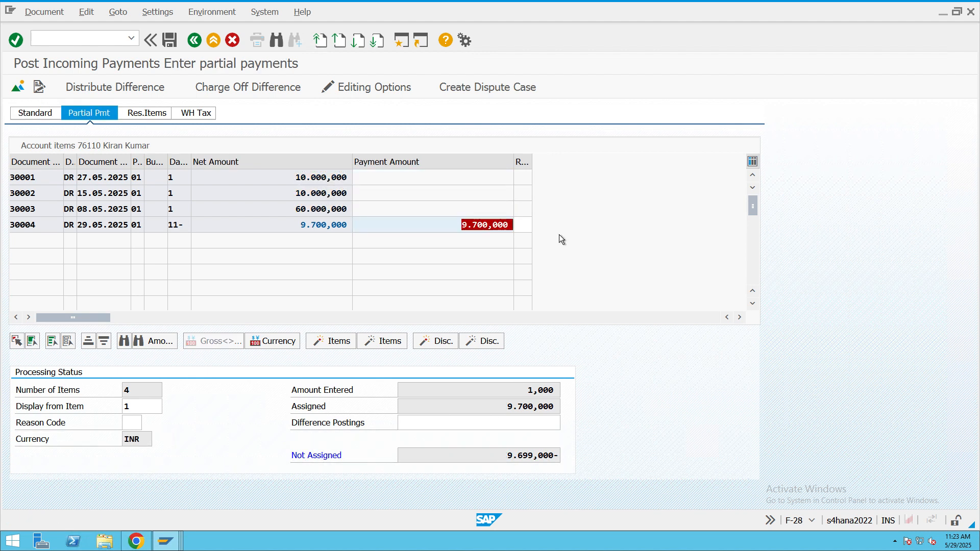
- Correct the CITI Bank line's amount to 9700 INR through Charge Off Difference and return to the open items
{"action": "left_click", "coordinate": [245, 89]}
{"action": "left_click", "coordinate": [304, 227]}
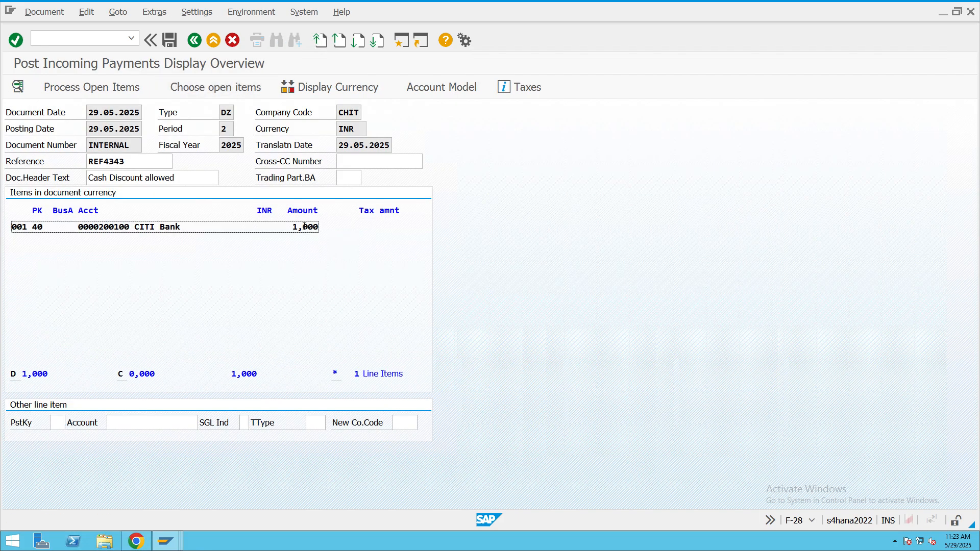
{"action": "double_click", "coordinate": [304, 226]}
{"action": "type", "text": "9700"}
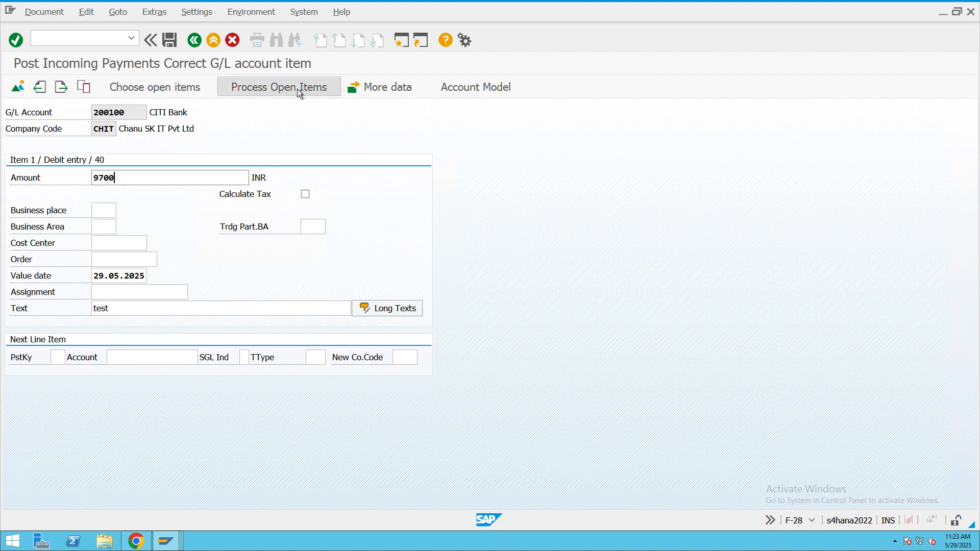
{"action": "left_click", "coordinate": [260, 87]}
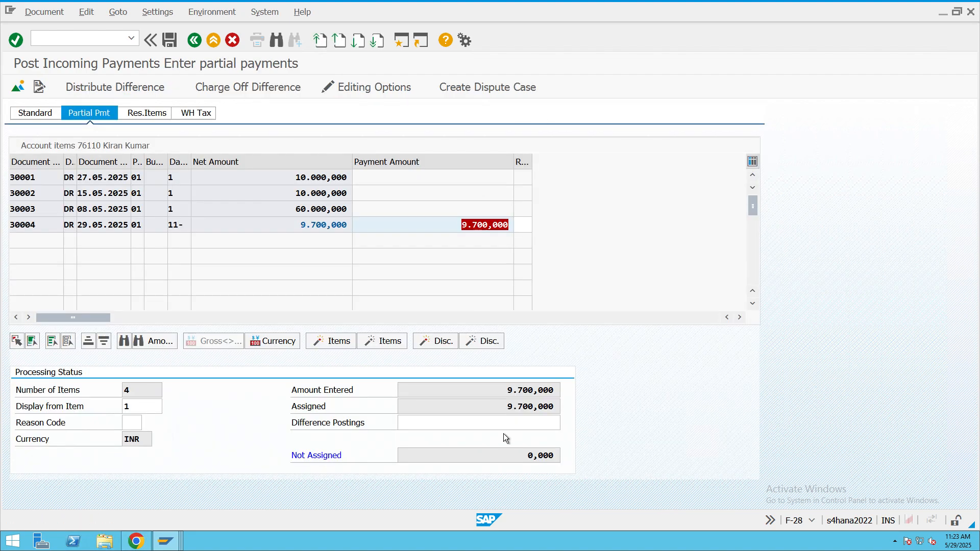
- Check the amount not assigned and simulate the payment document
{"action": "left_click_drag", "start_coordinate": [526, 456], "coordinate": [634, 464]}
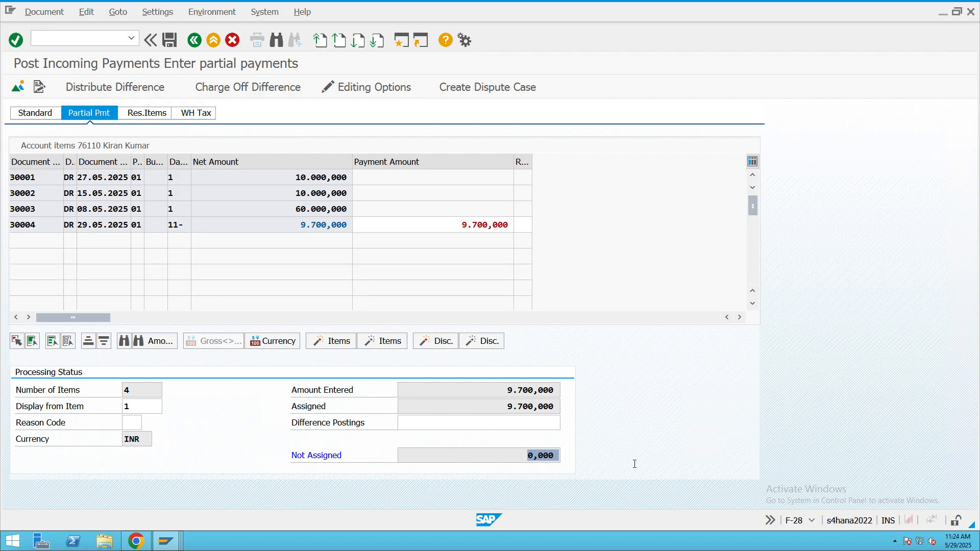
{"action": "left_click", "coordinate": [30, 15]}
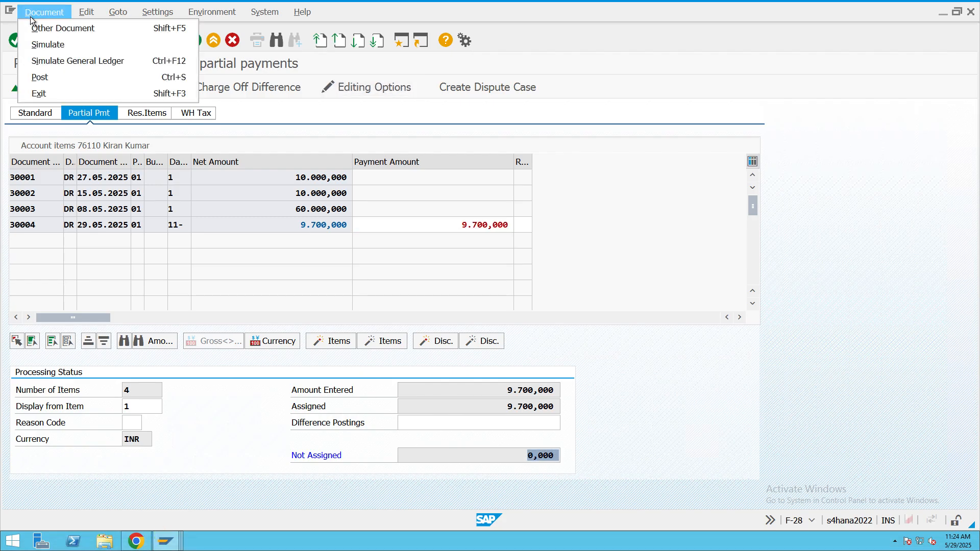
{"action": "left_click", "coordinate": [40, 45]}
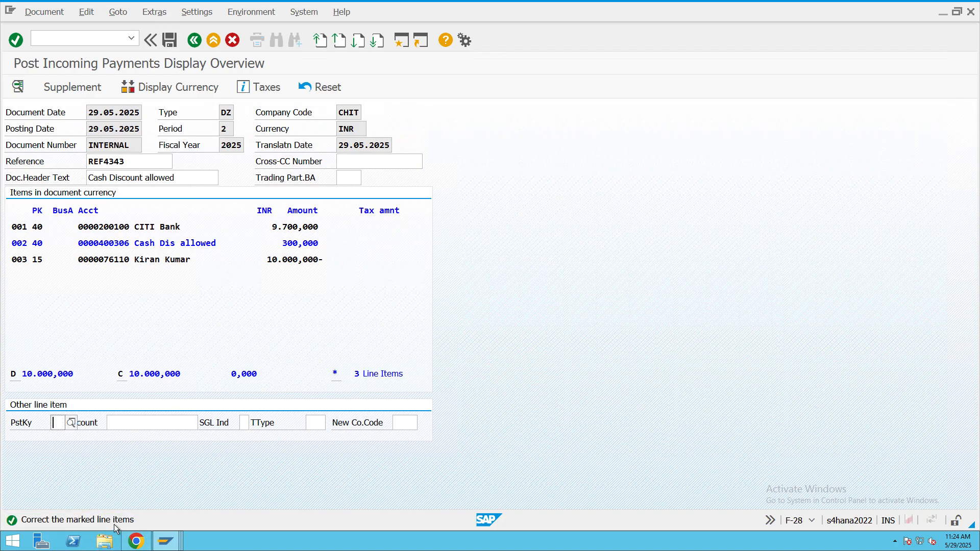
- Complete the Cash Dis allowed line with business area 0002 and text "test", and post the payment
{"action": "left_click", "coordinate": [217, 244]}
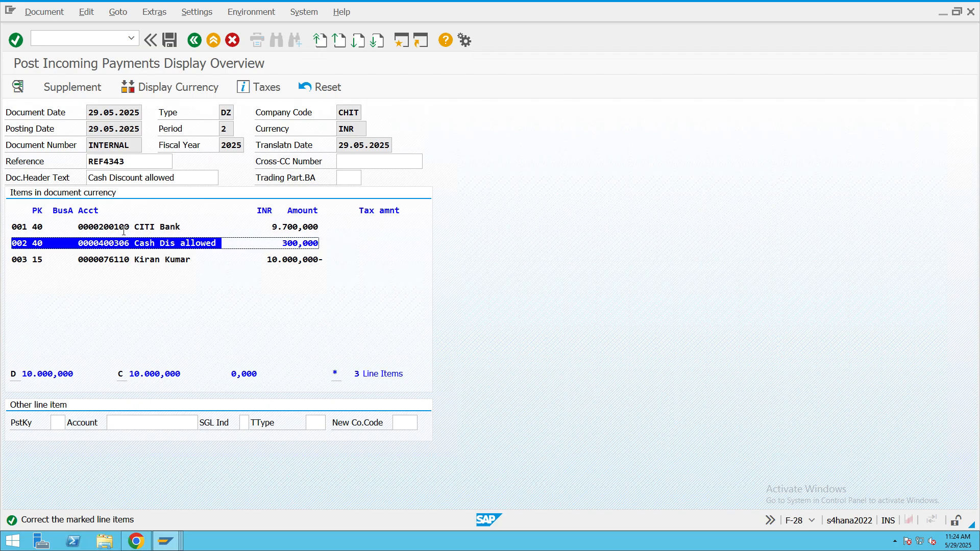
{"action": "double_click", "coordinate": [132, 244]}
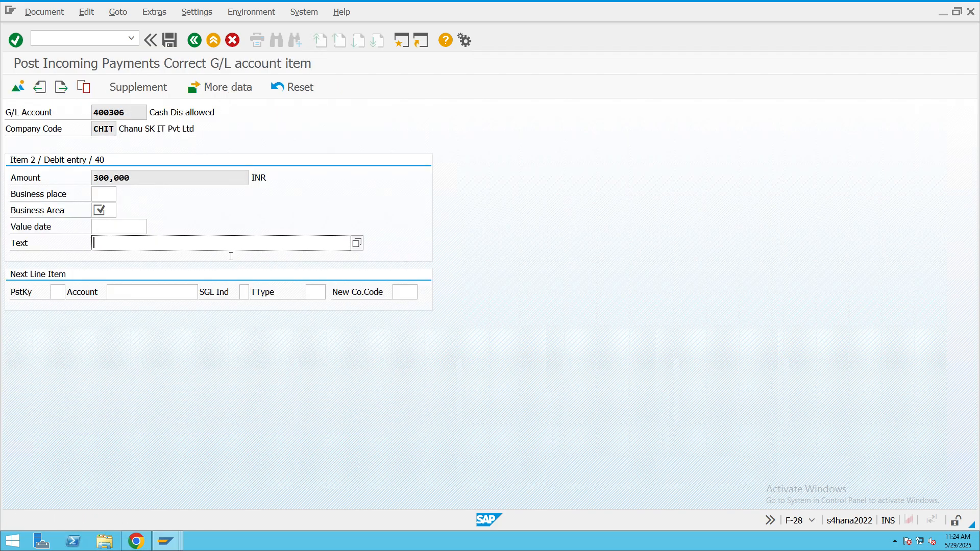
{"action": "left_click", "coordinate": [113, 210]}
{"action": "left_click", "coordinate": [119, 214]}
{"action": "double_click", "coordinate": [119, 214]}
{"action": "left_click", "coordinate": [118, 244]}
{"action": "type", "text": "test"}
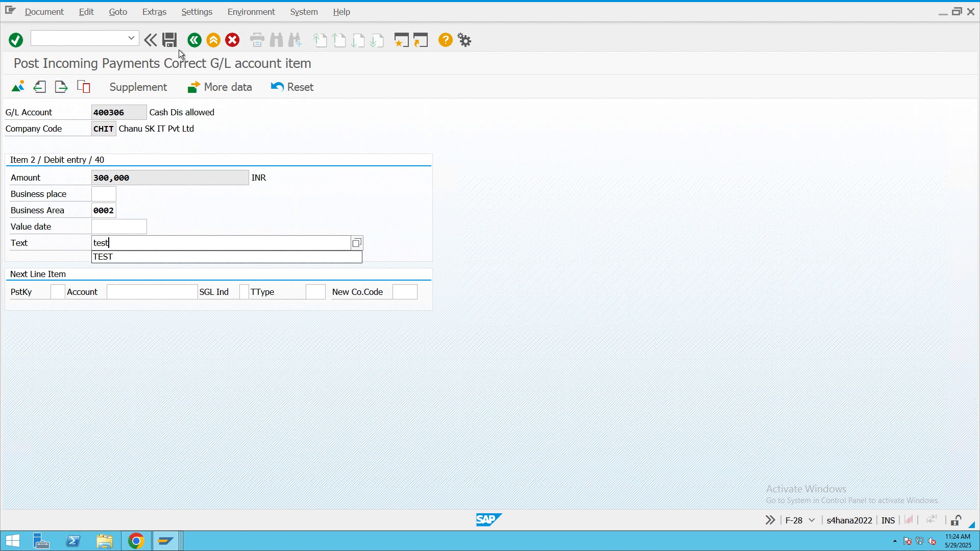
{"action": "left_click", "coordinate": [171, 42]}
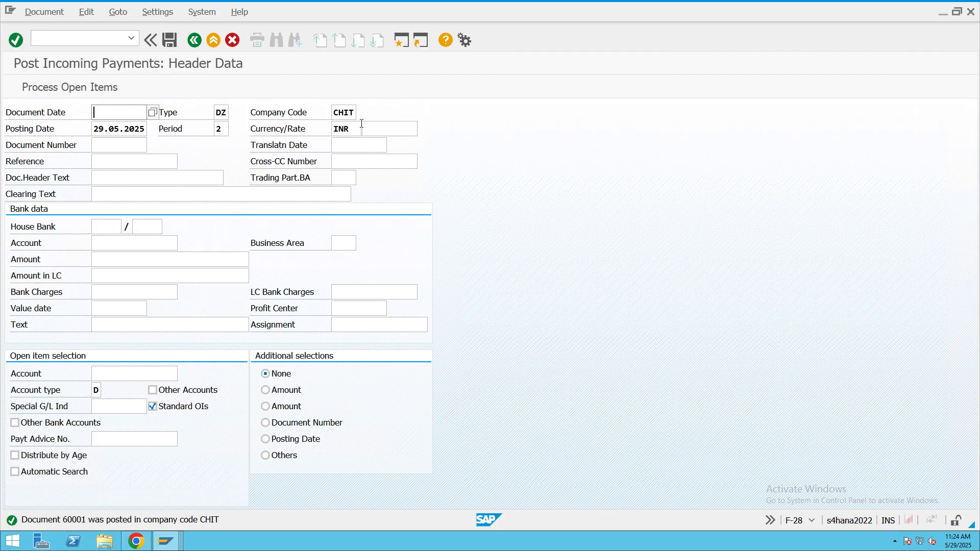
- Display the posted payment document, examine its Cash Dis allowed line item and return to the start menu
{"action": "left_click", "coordinate": [44, 11]}
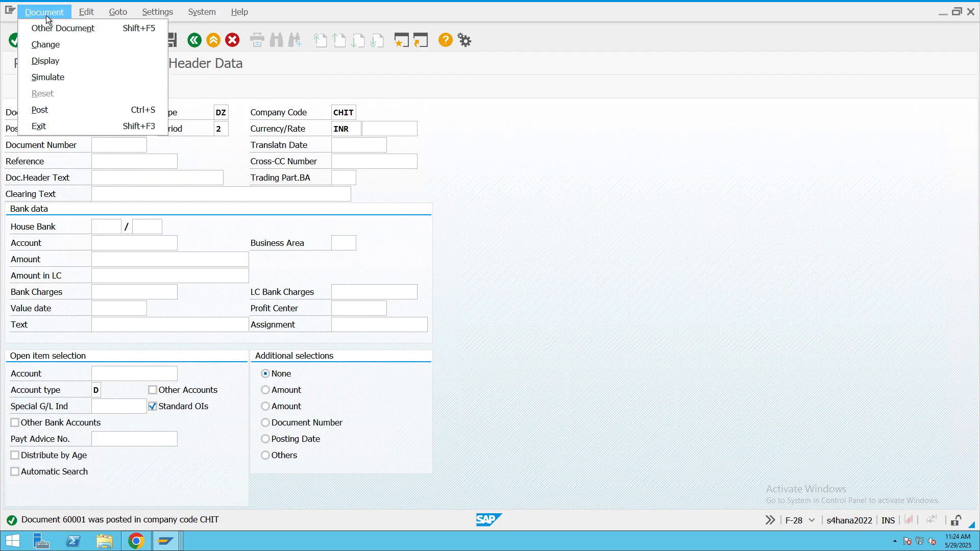
{"action": "left_click", "coordinate": [49, 61]}
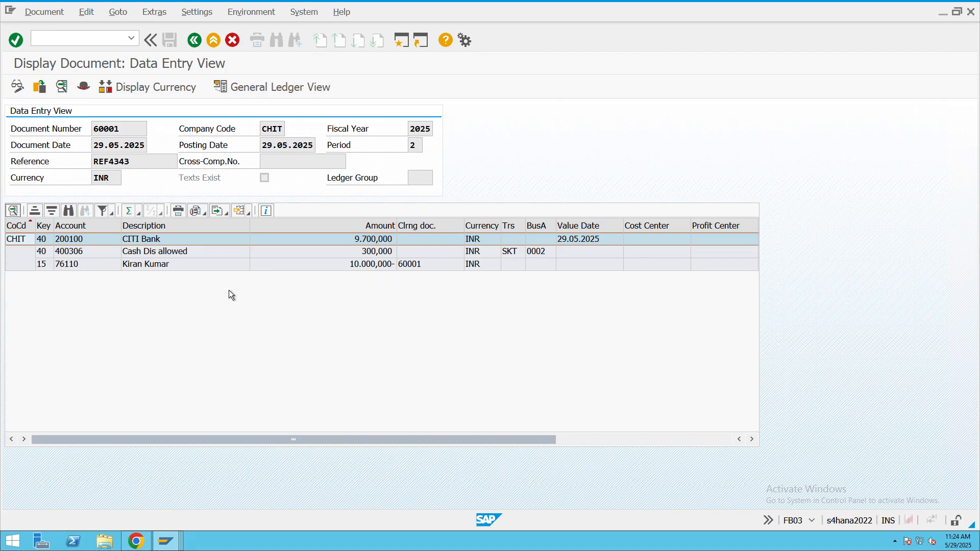
{"action": "left_click", "coordinate": [192, 255]}
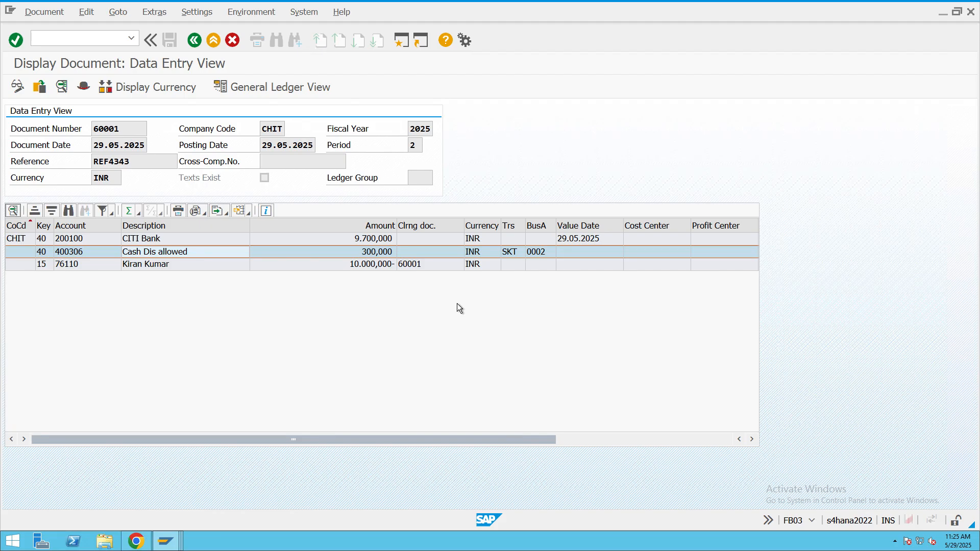
{"action": "double_click", "coordinate": [157, 250]}
{"action": "left_click", "coordinate": [122, 124]}
{"action": "left_click_drag", "start_coordinate": [120, 117], "coordinate": [55, 117]}
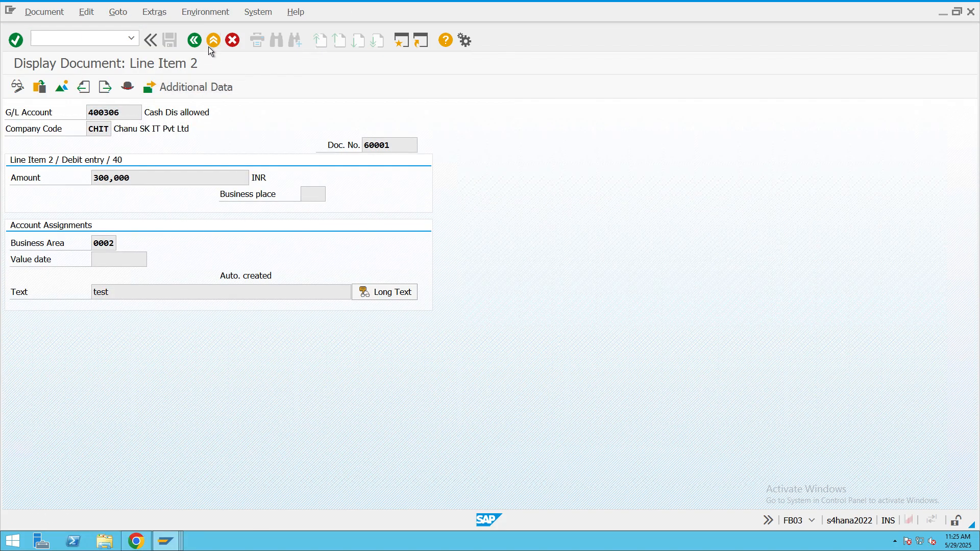
{"action": "left_click", "coordinate": [210, 46]}
{"action": "left_click", "coordinate": [212, 45]}
{"action": "left_click", "coordinate": [201, 299]}
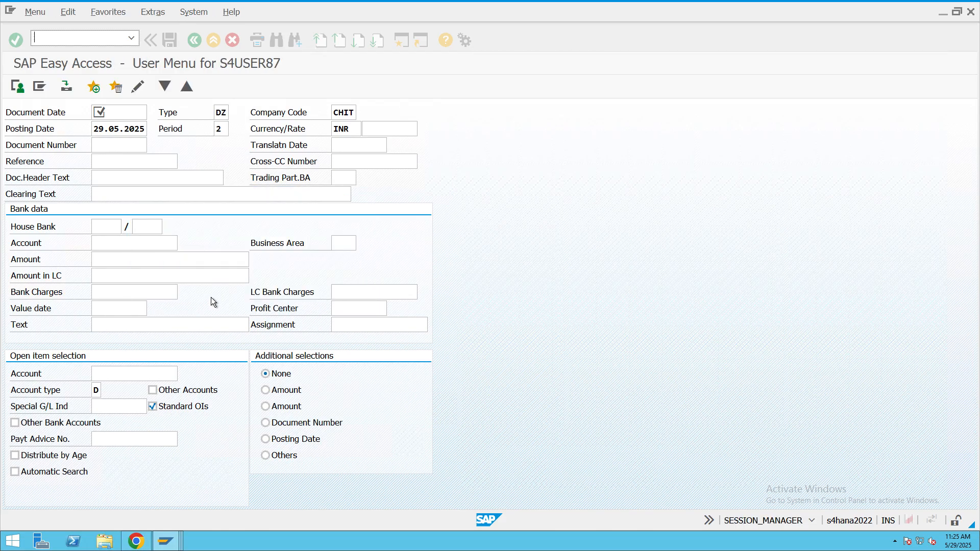
- Run FBL3N for G/L account 400306 in company code CHIT, review its open line items and leave the report
{"action": "type", "text": "fbl3"}
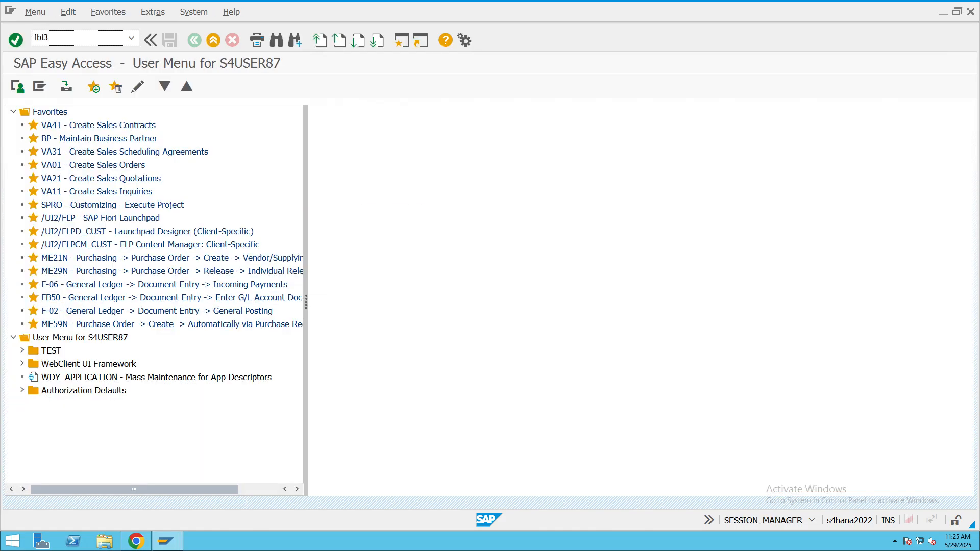
{"action": "type", "text": "n"}
{"action": "key", "text": "Return"}
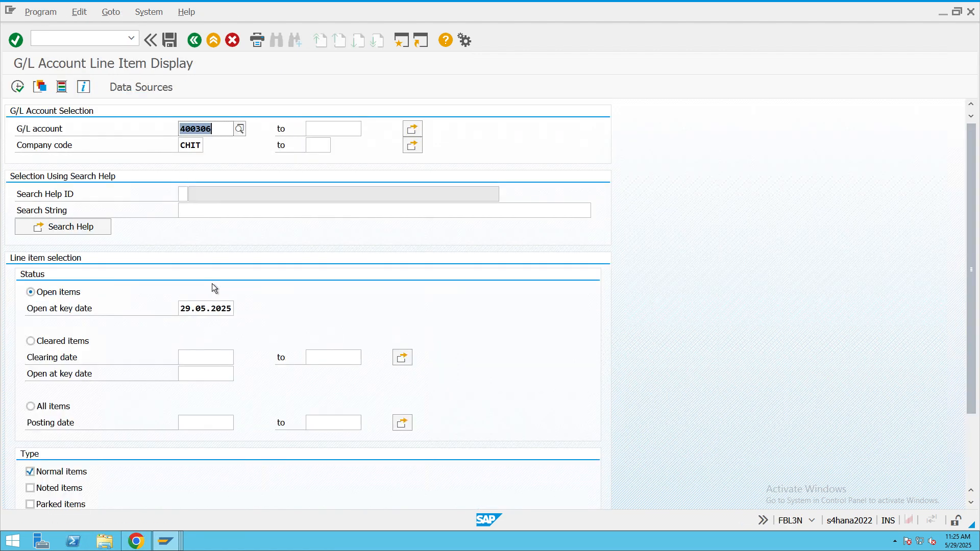
{"action": "left_click", "coordinate": [241, 147]}
{"action": "left_click", "coordinate": [16, 87]}
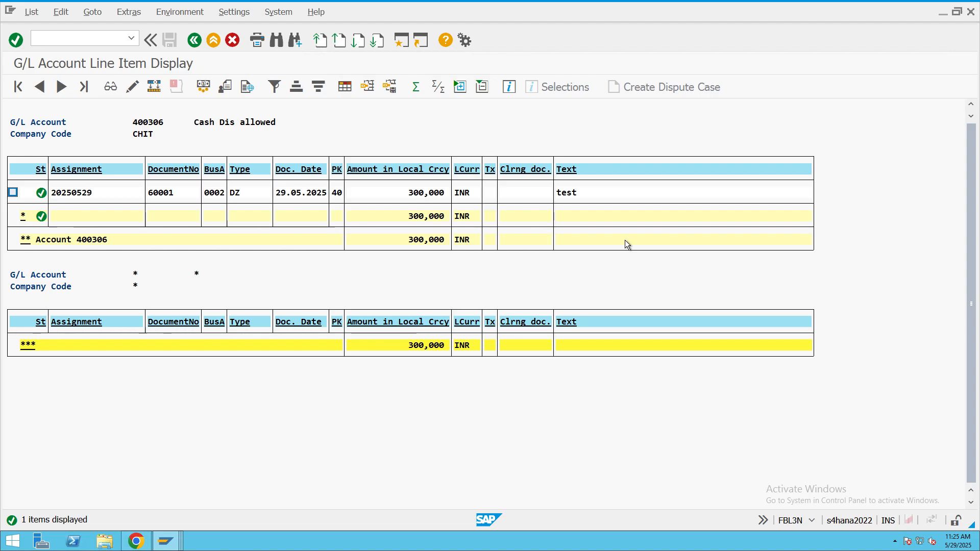
{"action": "left_click", "coordinate": [222, 40]}
{"action": "left_click", "coordinate": [212, 43]}
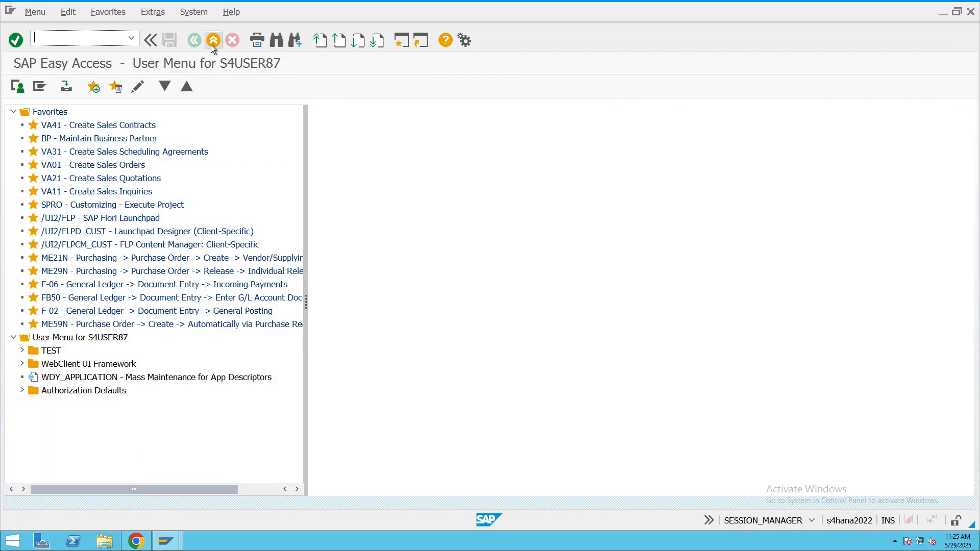
- Run the F.01 financial statements for company code CHIT with statement version BAIN and check the Cash Dis allowed balance
{"action": "type", "text": "f.01"}
{"action": "key", "text": "Return"}
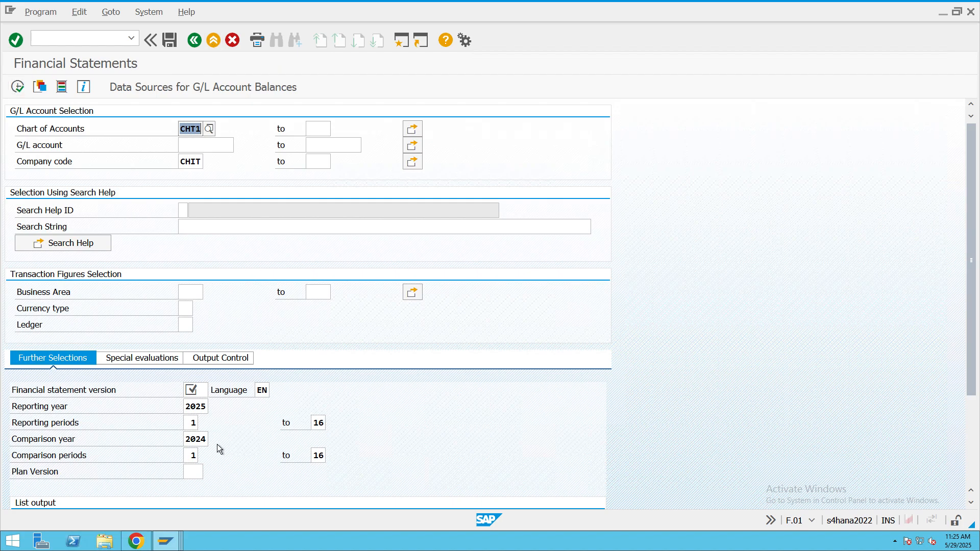
{"action": "left_click", "coordinate": [209, 391]}
{"action": "left_click", "coordinate": [213, 391]}
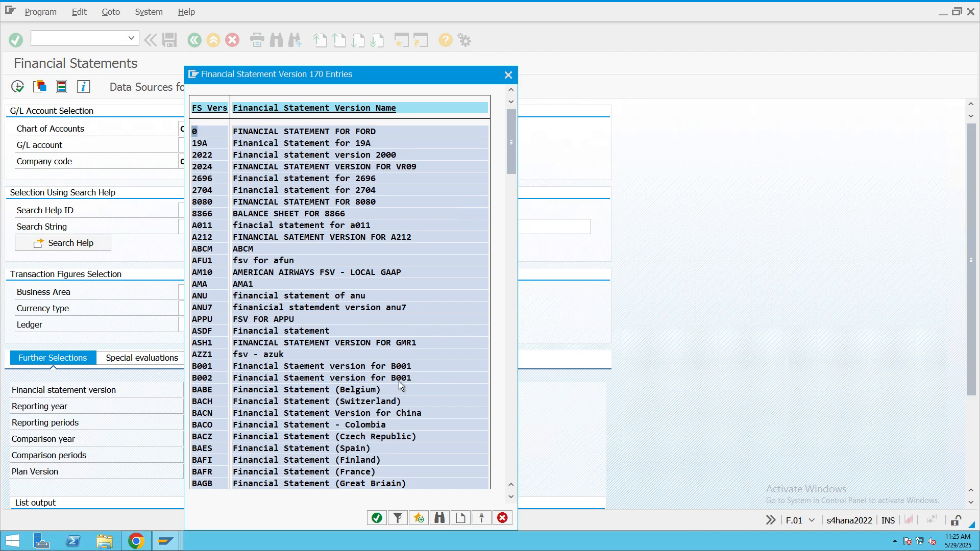
{"action": "scroll", "coordinate": [400, 384], "scroll_direction": "down", "scroll_amount": 3}
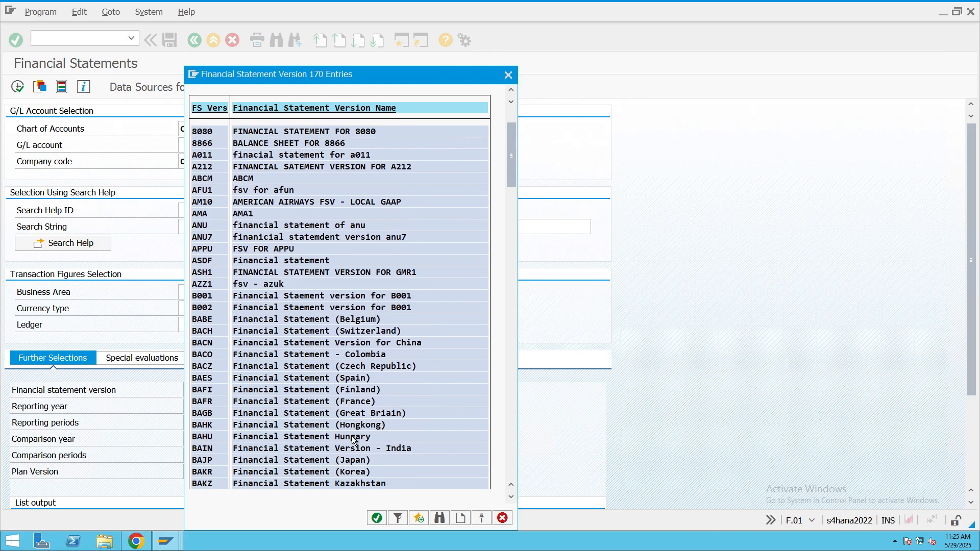
{"action": "double_click", "coordinate": [360, 448]}
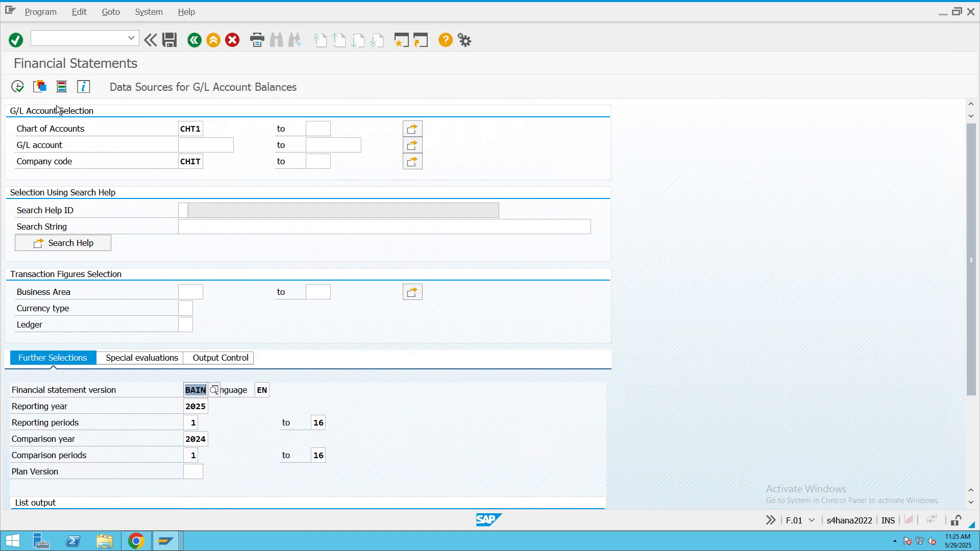
{"action": "left_click", "coordinate": [18, 87]}
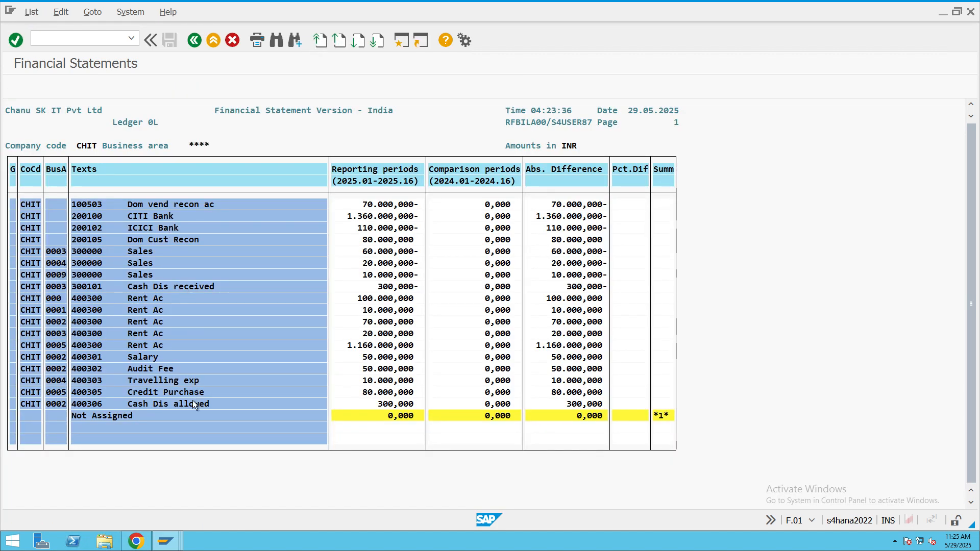
{"action": "left_click", "coordinate": [396, 404]}
{"action": "left_click", "coordinate": [195, 44]}
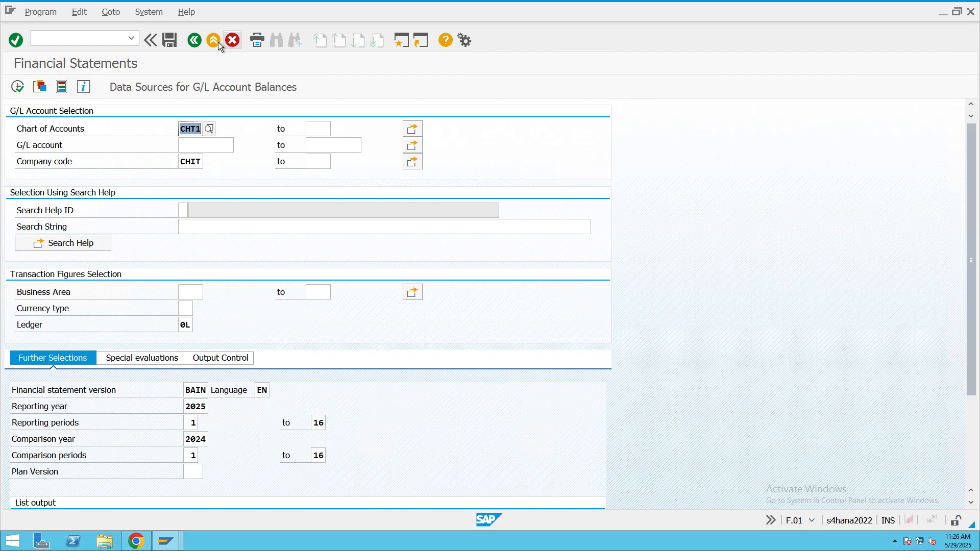
{"action": "left_click", "coordinate": [218, 42]}
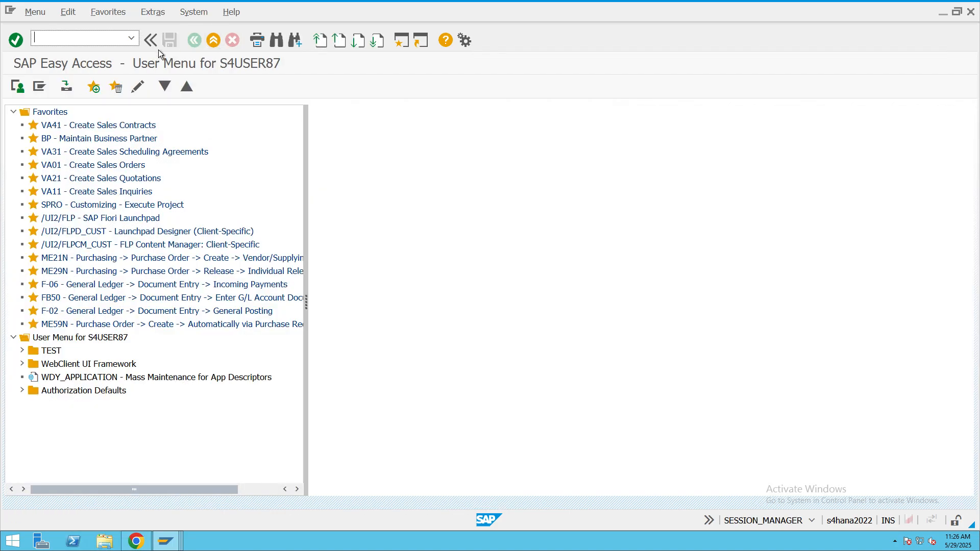
{"action": "type", "text": "fb"}
{"action": "key", "text": "BackSpace"}
{"action": "type", "text": "b1n"}
{"action": "key", "text": "Return"}
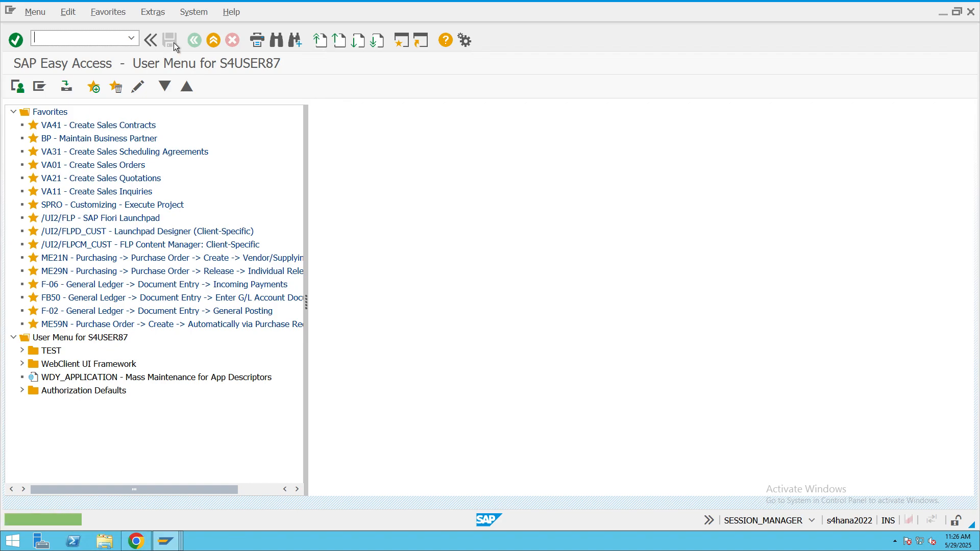
- Run FBL5N for the cleared customer items in company code CHIT with clearing date 29.05.2025
{"action": "type", "text": "fbl5n"}
{"action": "key", "text": "Return"}
{"action": "left_click", "coordinate": [30, 341]}
{"action": "left_click", "coordinate": [223, 360]}
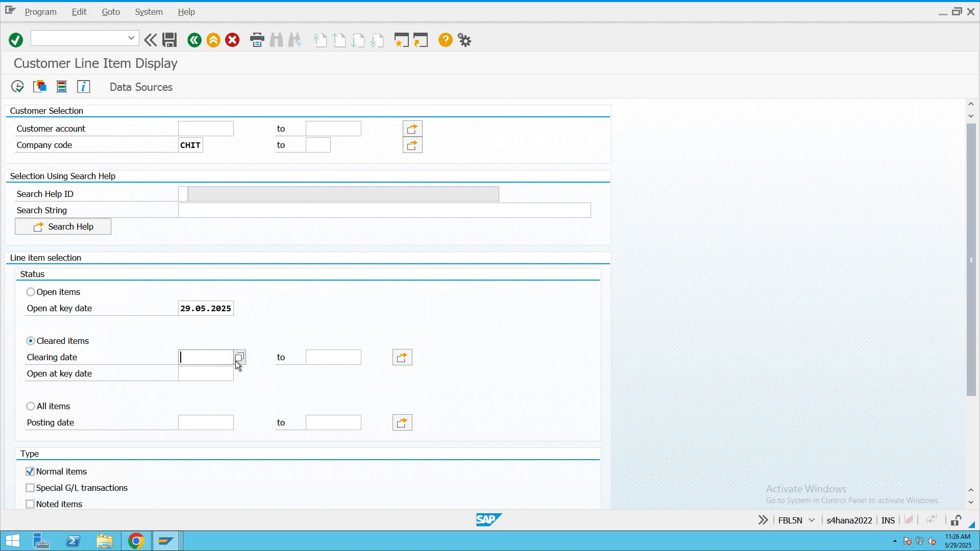
{"action": "left_click", "coordinate": [239, 357]}
{"action": "double_click", "coordinate": [194, 333]}
{"action": "left_click", "coordinate": [20, 87]}
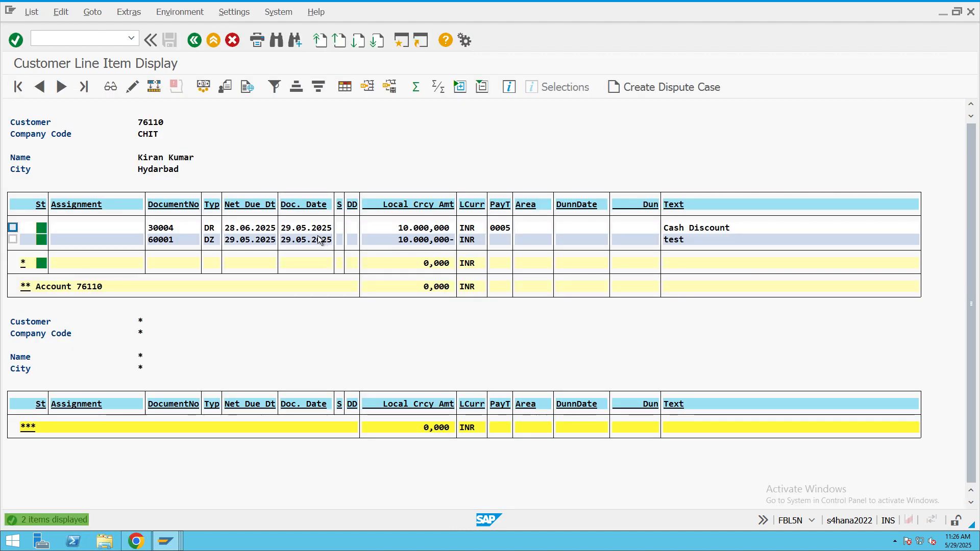
- Open the DZ payment line item from the cleared items and examine its cash discount amount and reconciliation G/L account
{"action": "left_click", "coordinate": [428, 230]}
{"action": "left_click", "coordinate": [411, 243]}
{"action": "left_click", "coordinate": [428, 243]}
{"action": "double_click", "coordinate": [430, 244]}
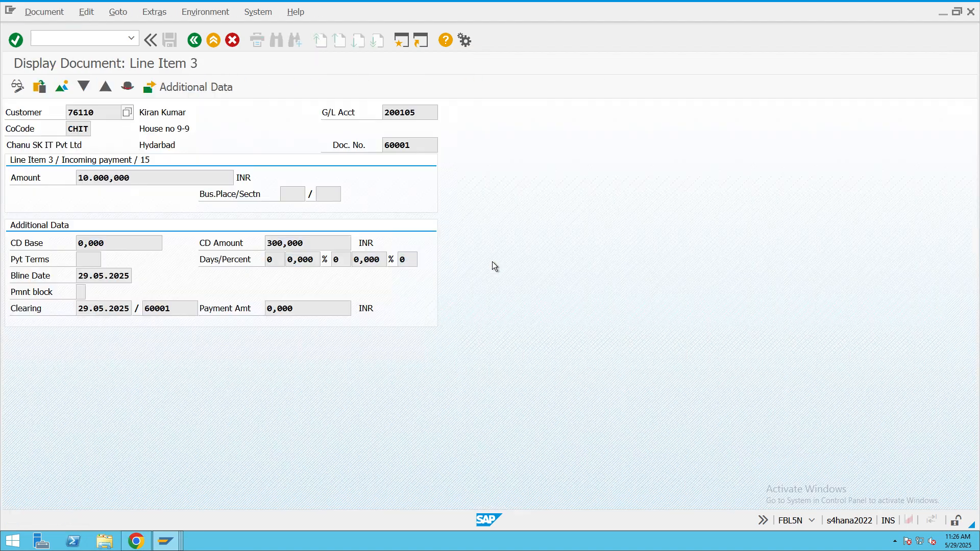
{"action": "left_click_drag", "start_coordinate": [312, 240], "coordinate": [265, 243]}
{"action": "left_click", "coordinate": [407, 110]}
{"action": "left_click_drag", "start_coordinate": [407, 111], "coordinate": [364, 107]}
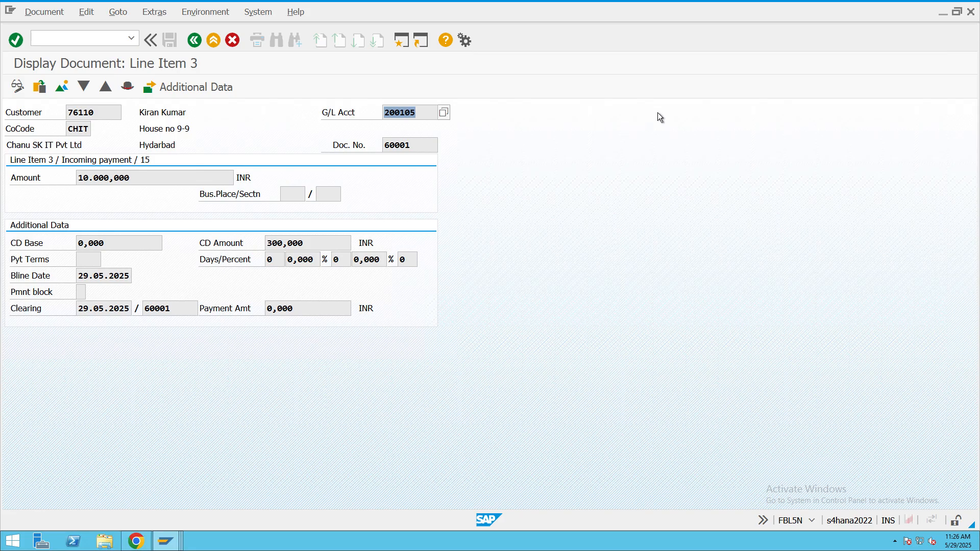
- Switch to the Mac desktop, cancel the iMessage sign-in and minimise the Microsoft Remote Desktop window
{"action": "key", "text": "ctrl+Left"}
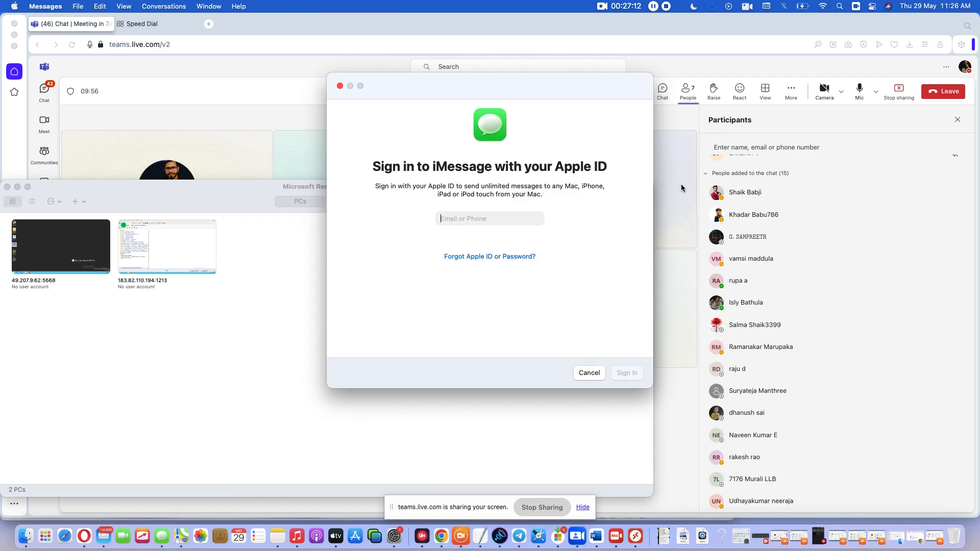
{"action": "left_click", "coordinate": [589, 373]}
{"action": "left_click", "coordinate": [21, 194]}
{"action": "left_click", "coordinate": [18, 187]}
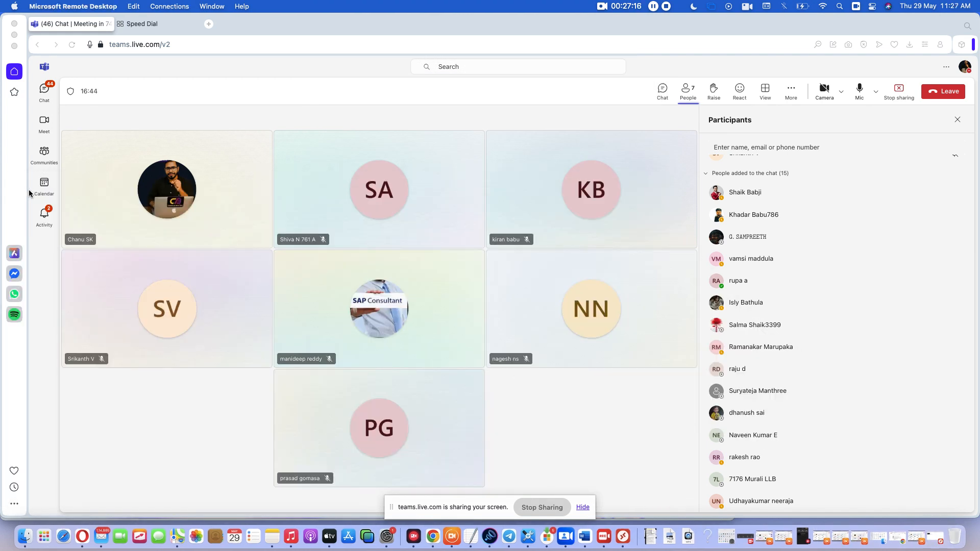